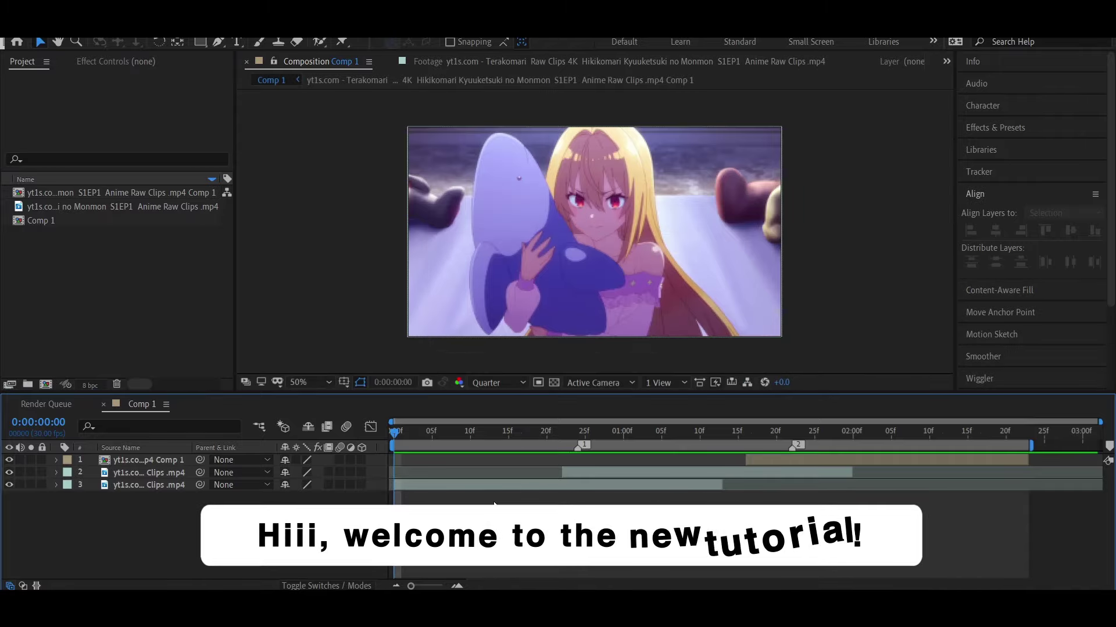
- Preview the comp, then pre-compose the bottom clip layer into Comp 2
left_click(406, 486)
left_click(431, 500)
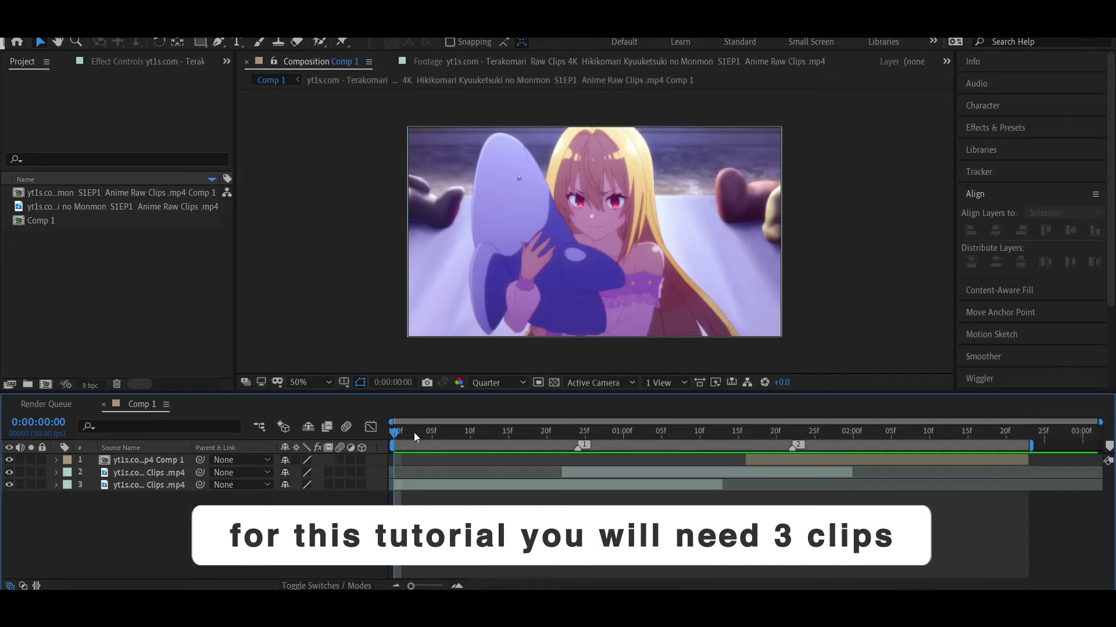
left_click_drag(413, 432, 557, 434)
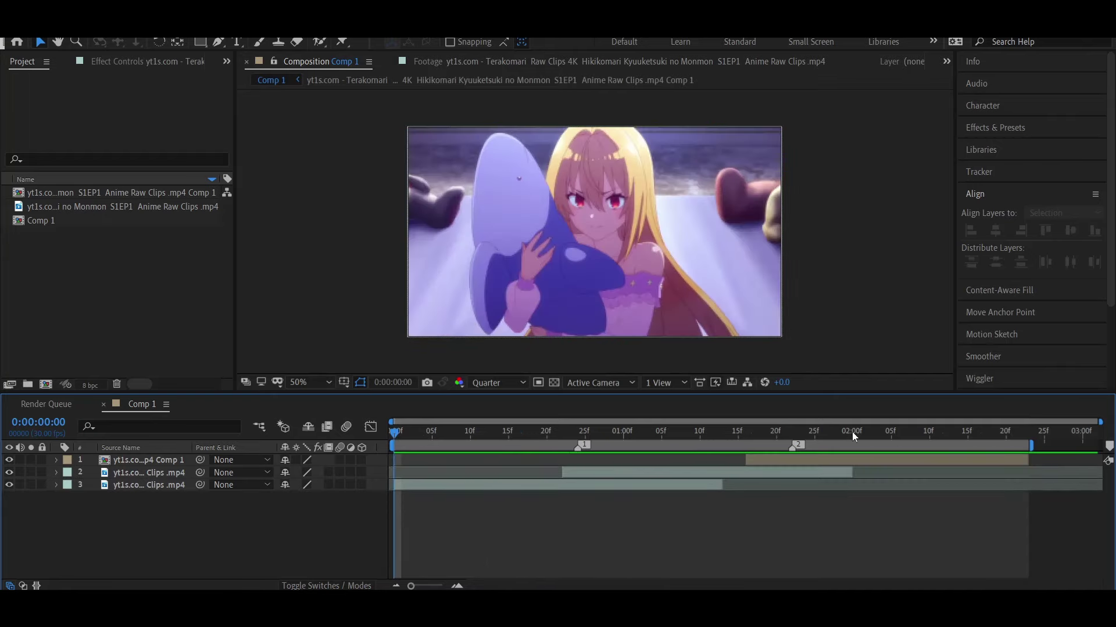
key("space")
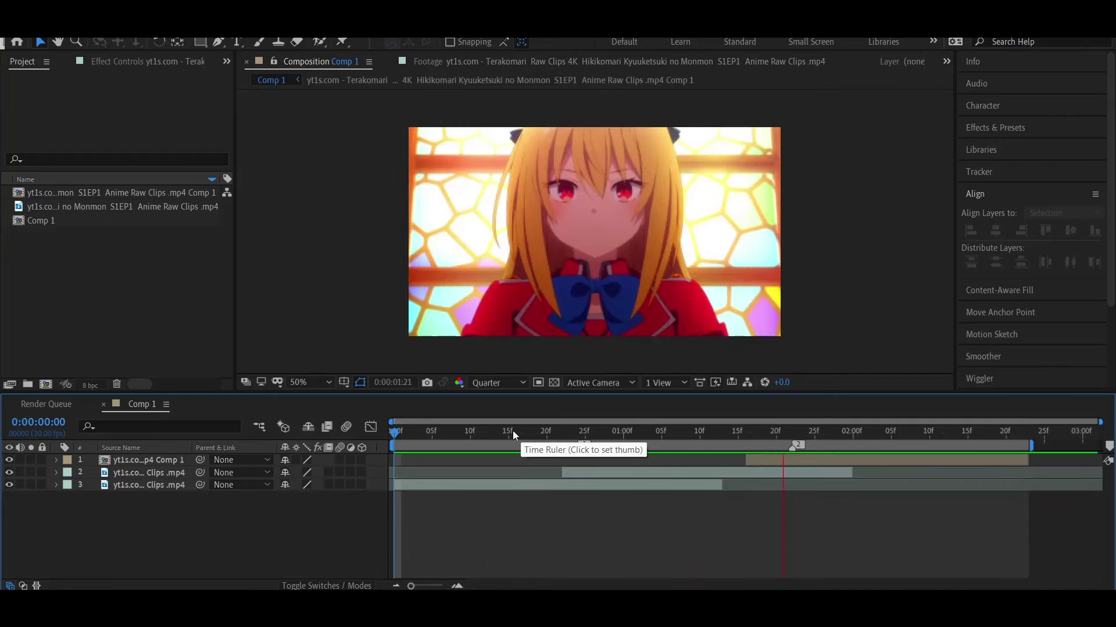
left_click(440, 433)
left_click(446, 485)
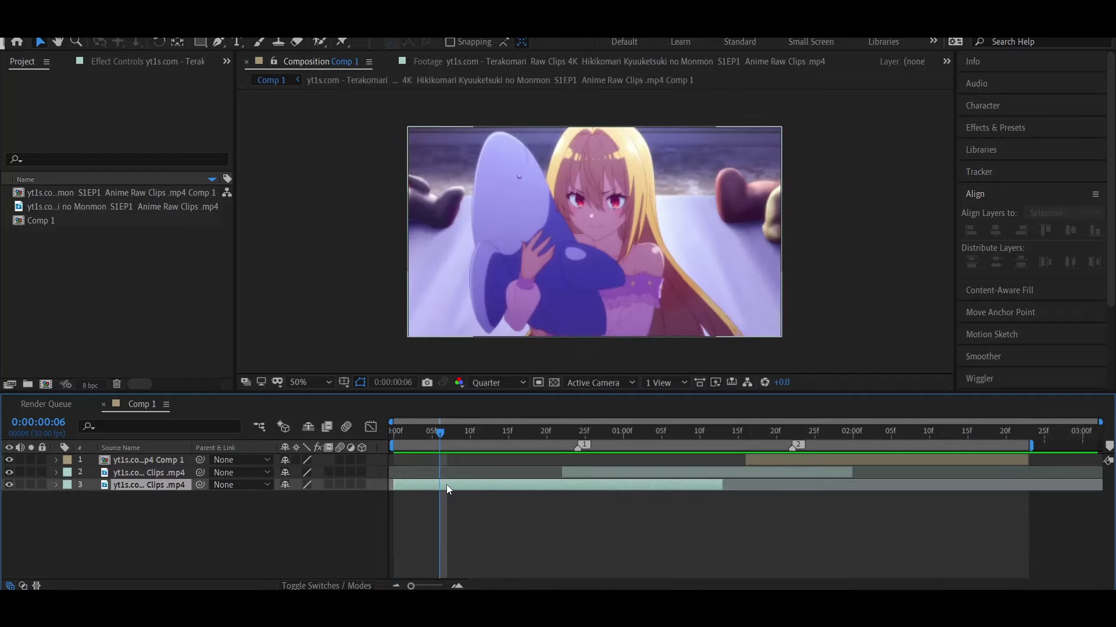
key("ctrl+shift+c")
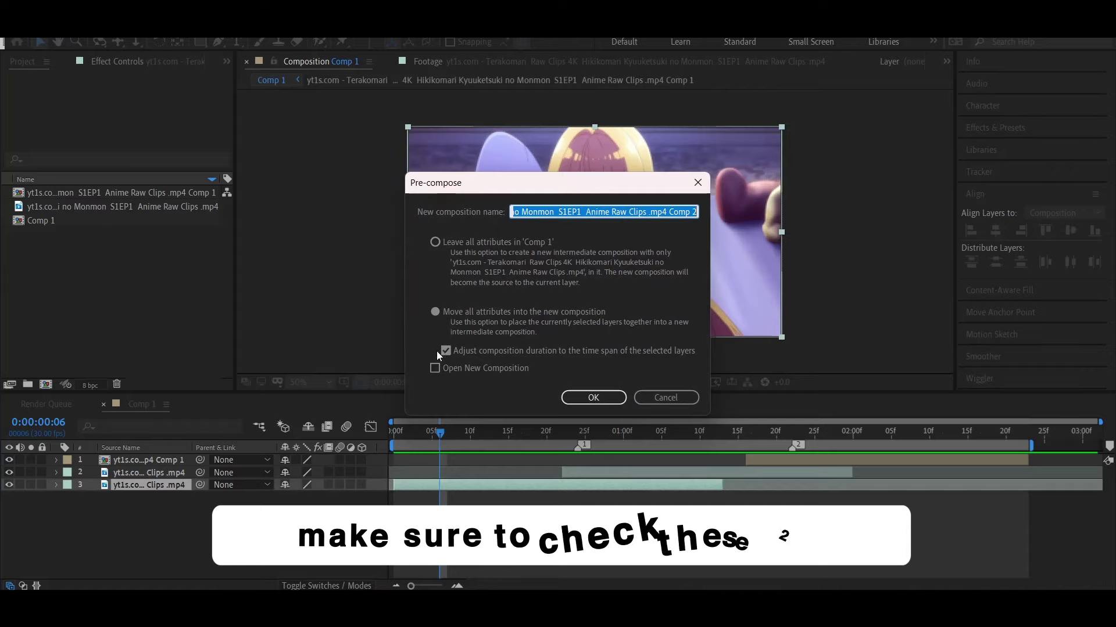
left_click(583, 397)
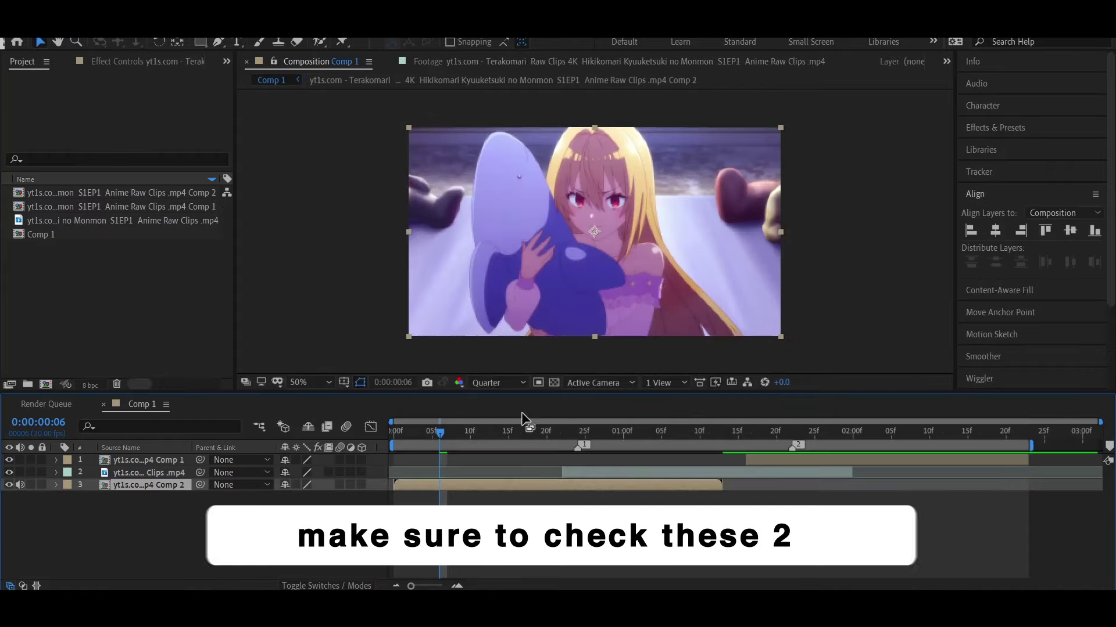
- Trim the second clip's start near frame 18 and pre-compose it into Comp 3
left_click(140, 476)
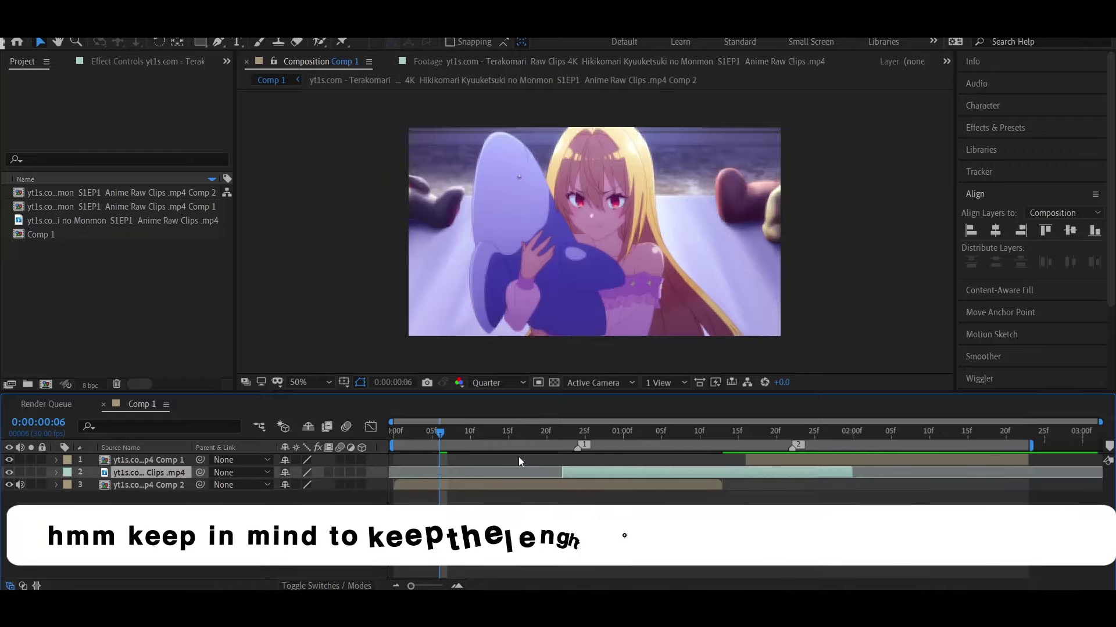
mouse_move(518, 445)
left_mouse_down()
mouse_move(554, 450)
mouse_move(530, 476)
left_mouse_up()
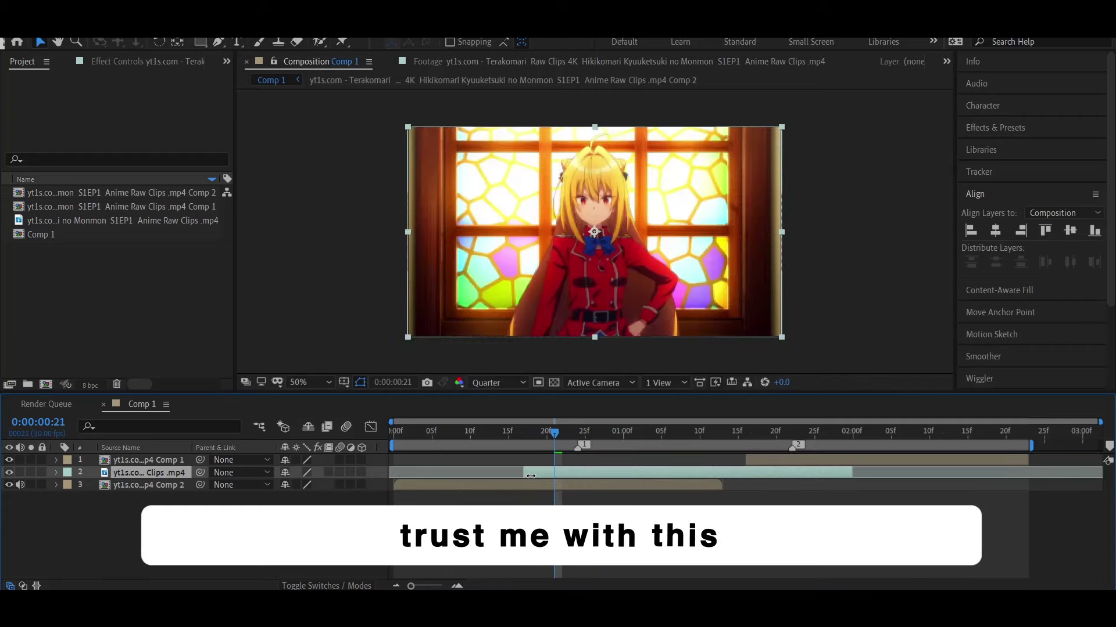
left_click(527, 438)
left_click_drag(526, 437, 532, 437)
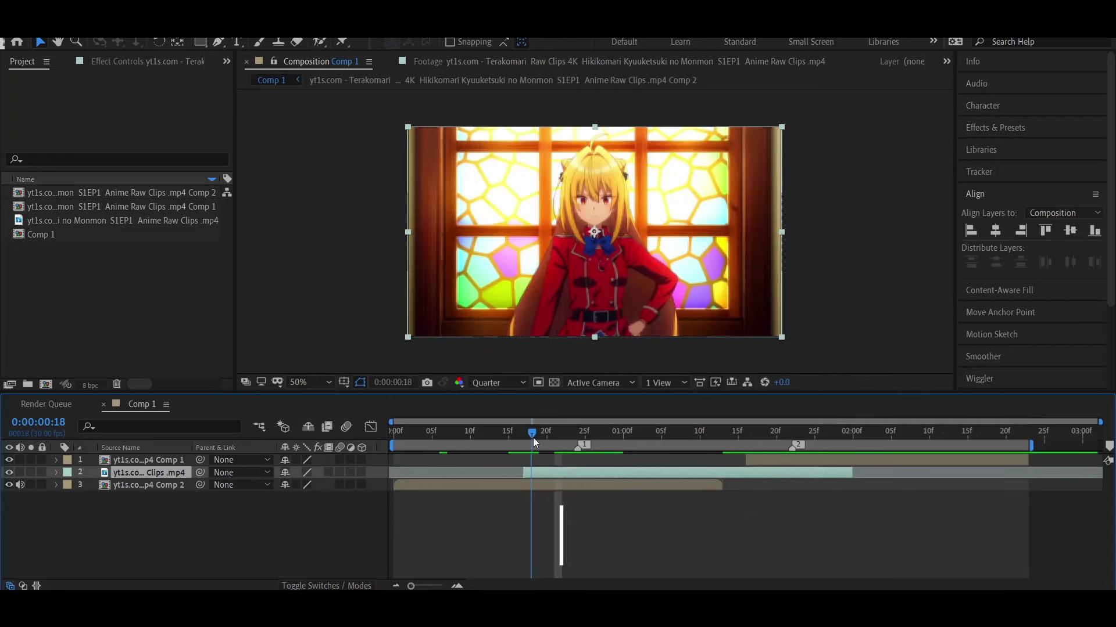
left_click(540, 468)
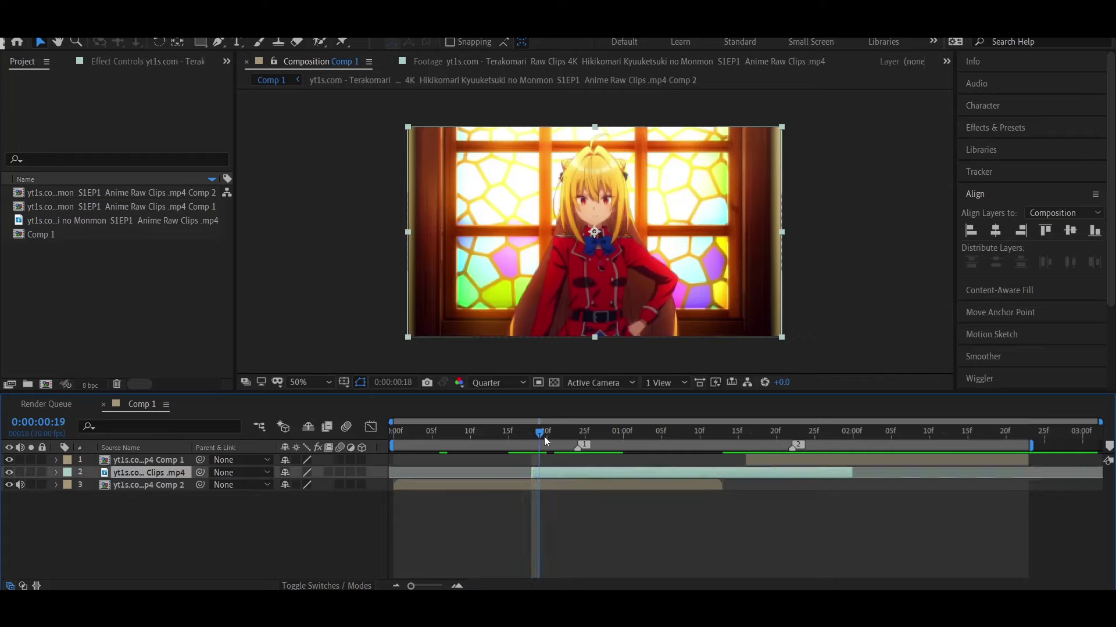
mouse_move(544, 437)
left_mouse_down()
mouse_move(797, 451)
mouse_move(584, 447)
left_mouse_up()
key("ctrl+shift+c")
left_click(565, 405)
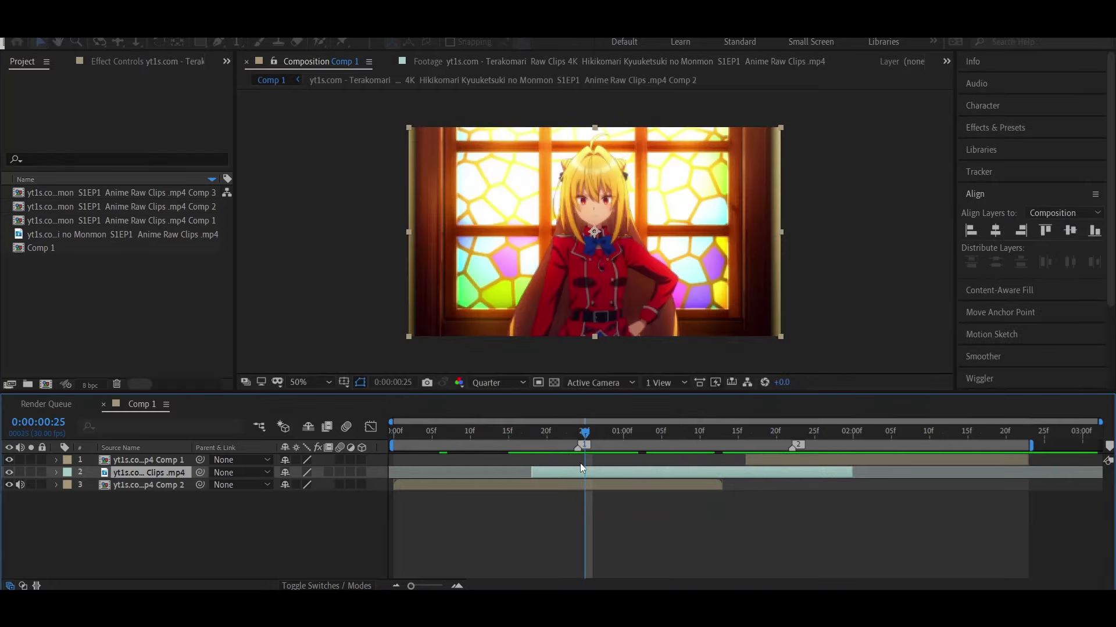
- Select the Comp 1 layer and preview the clips around the 1:20 mark
left_click(807, 451)
left_click(806, 459)
left_click_drag(783, 439, 749, 438)
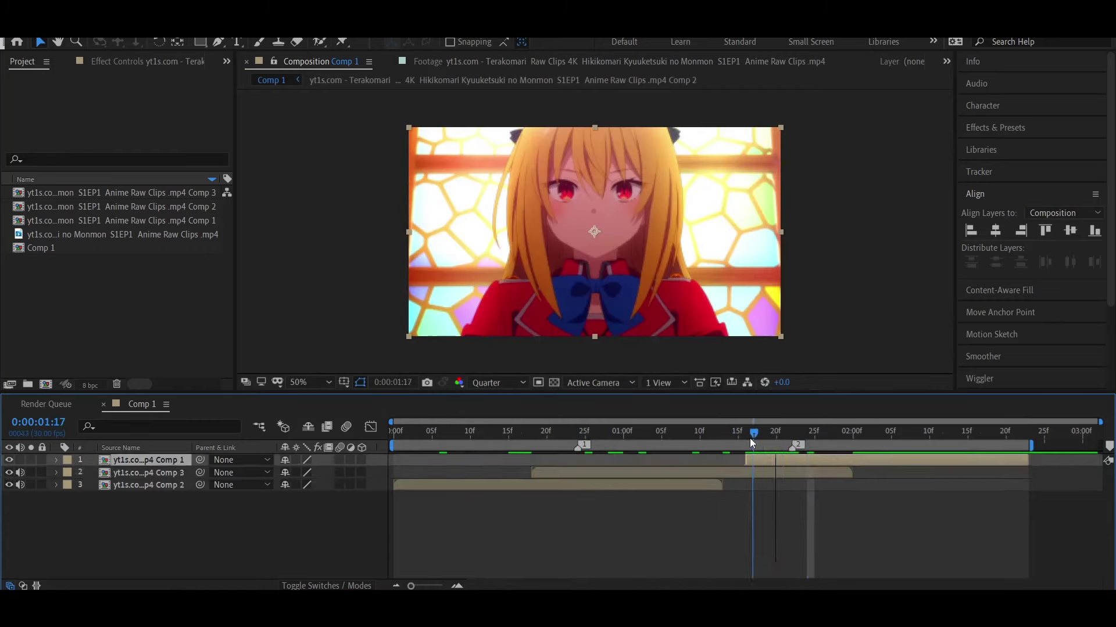
- Move Comp 3 beneath Comp 2 to the bottom of the stack and review the new order
left_click(835, 472)
left_click(814, 433)
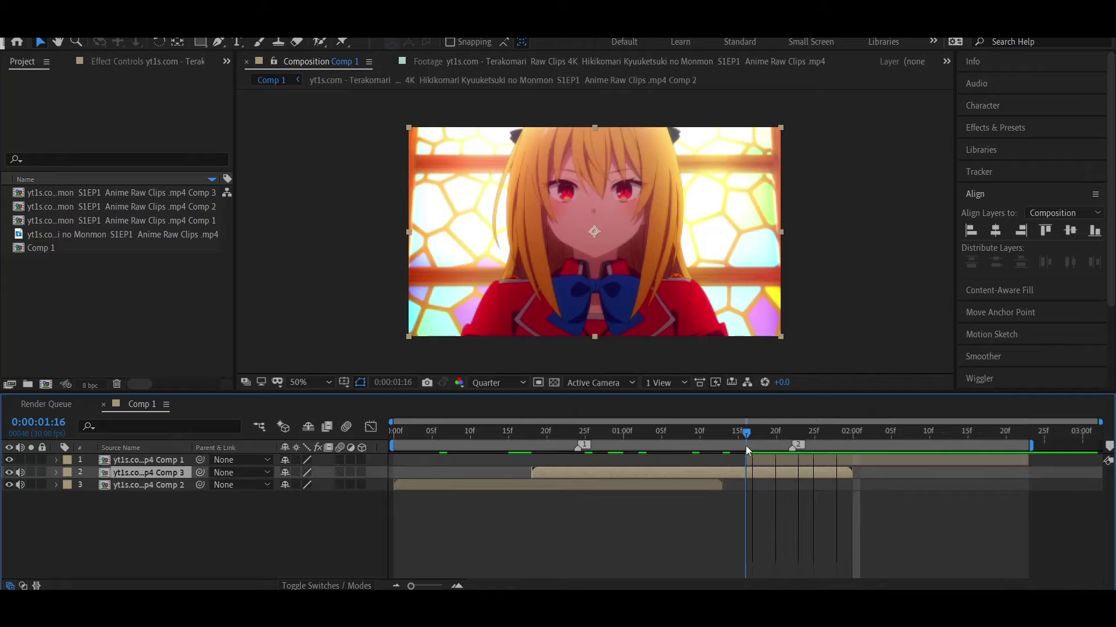
left_click_drag(844, 449, 430, 523)
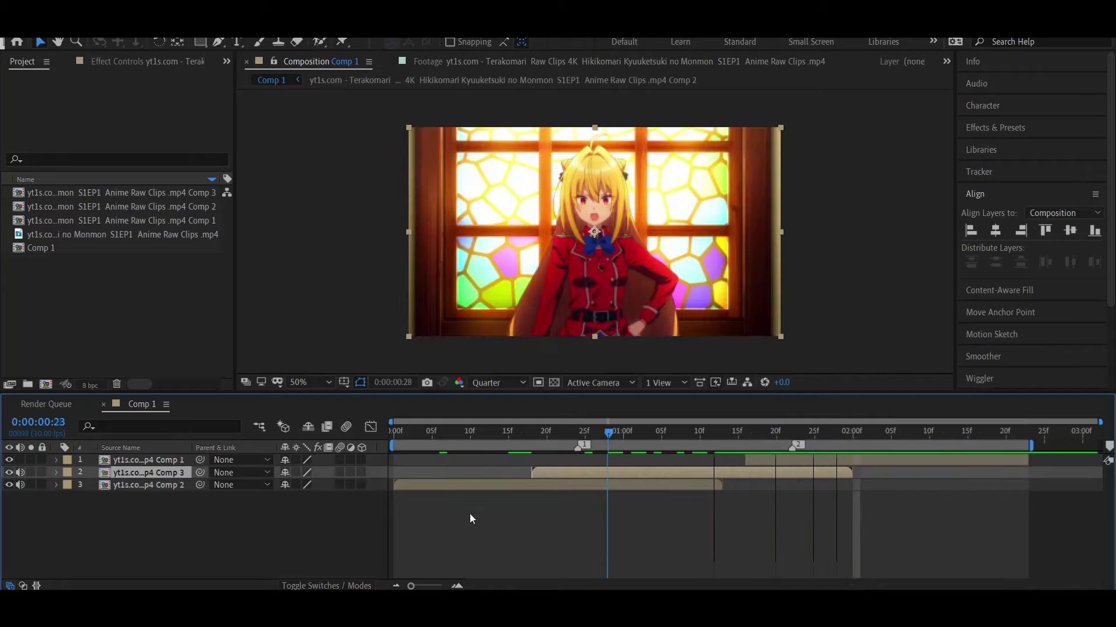
left_click(428, 538)
key("space")
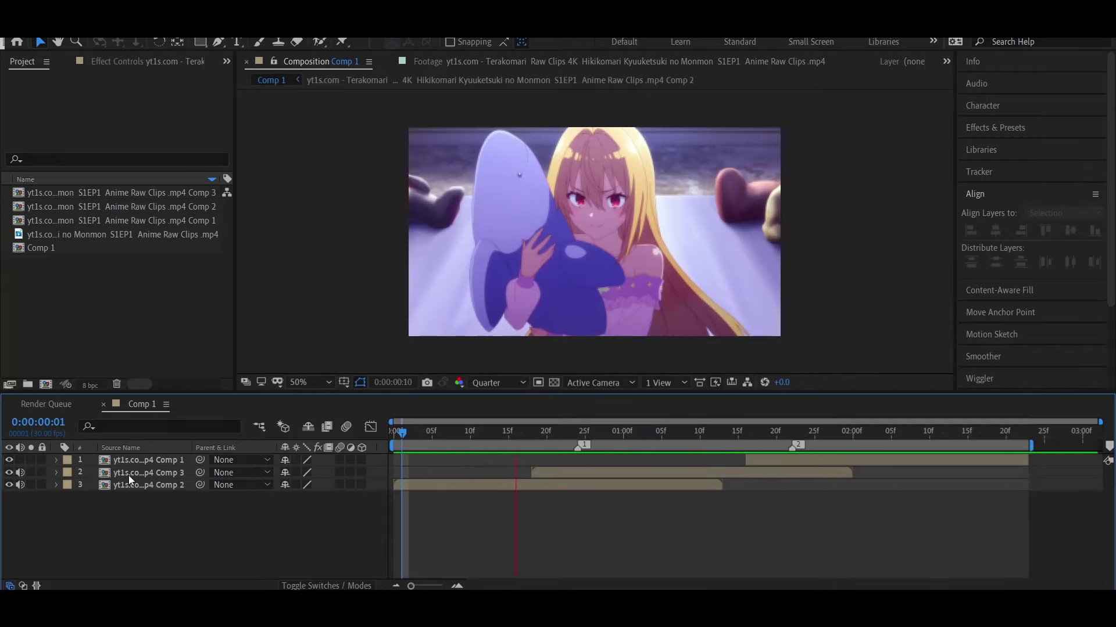
left_click_drag(129, 475, 129, 491)
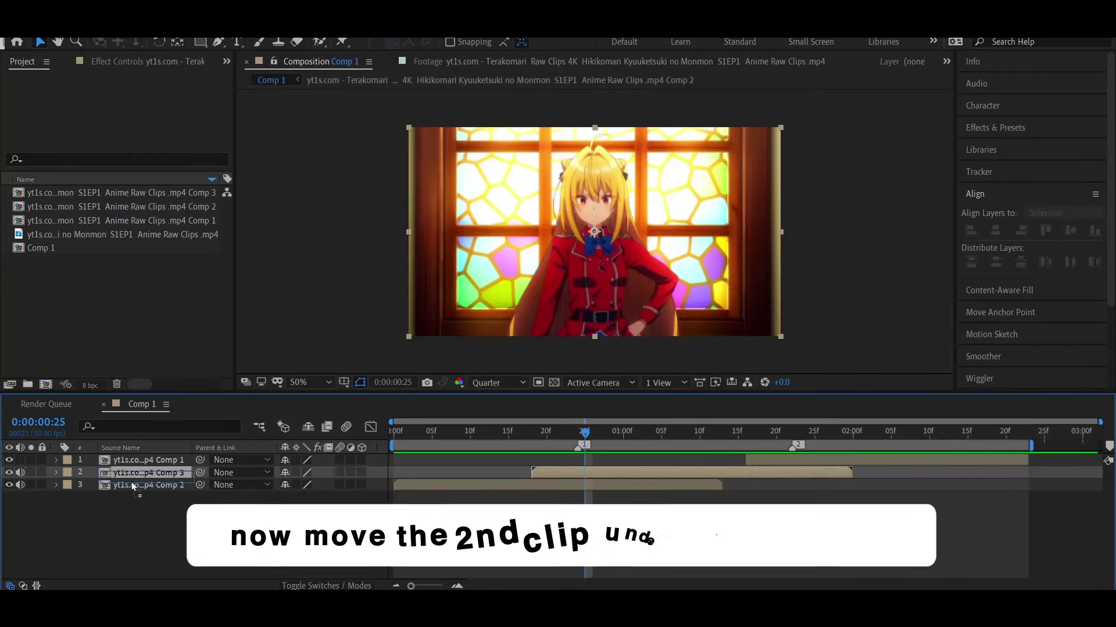
left_click(129, 512)
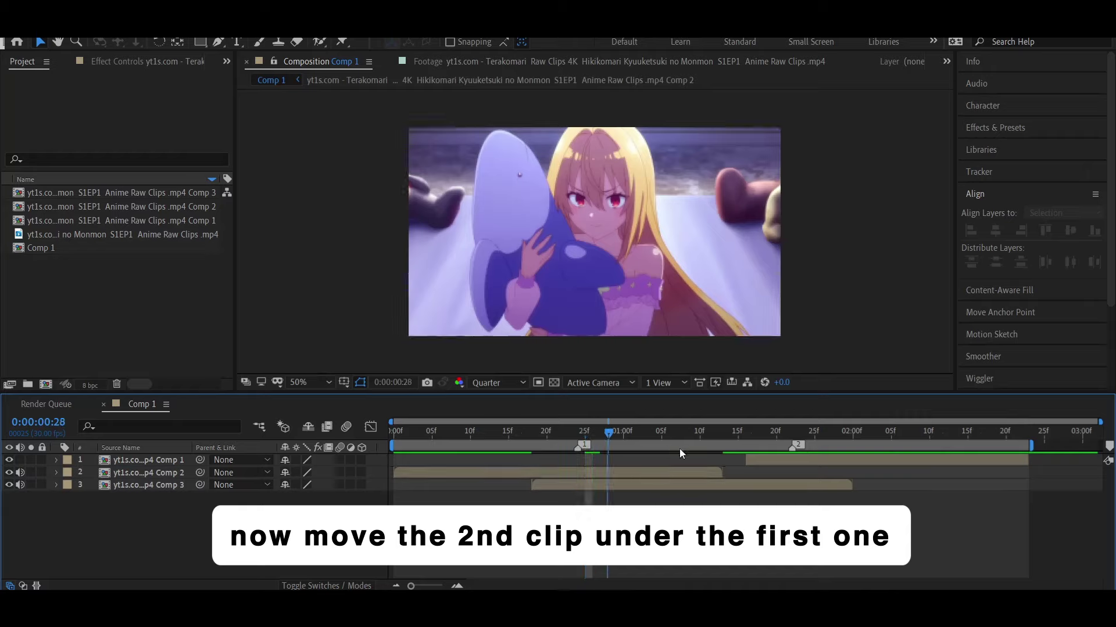
mouse_move(681, 453)
left_mouse_down()
mouse_move(477, 452)
mouse_move(337, 519)
left_mouse_up()
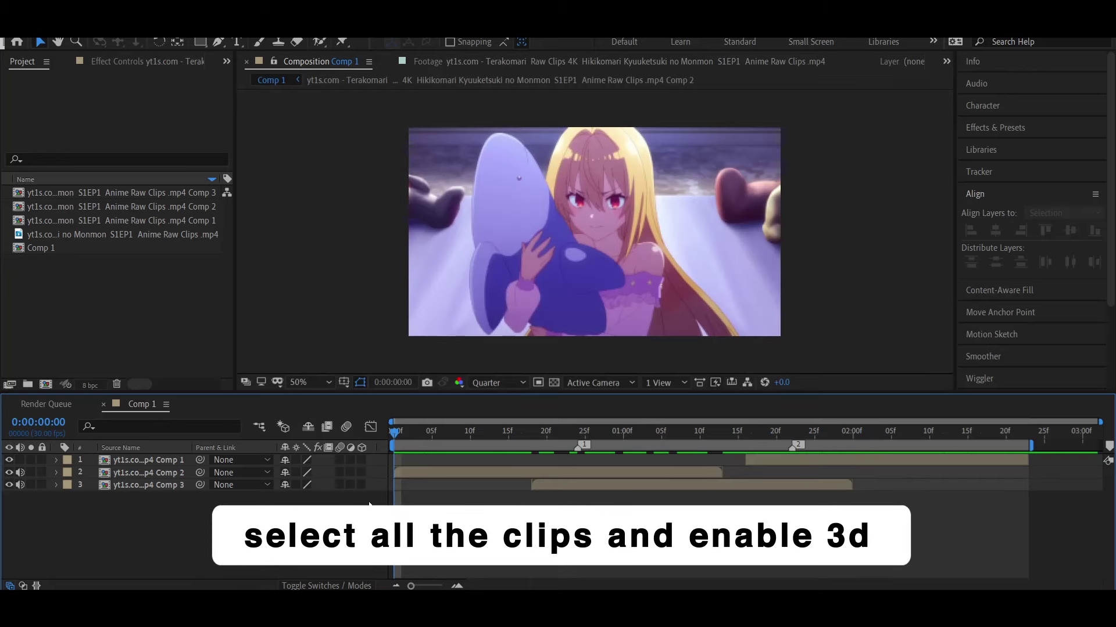
- Switch all three clip layers to 3D layers
left_click_drag(333, 503, 354, 462)
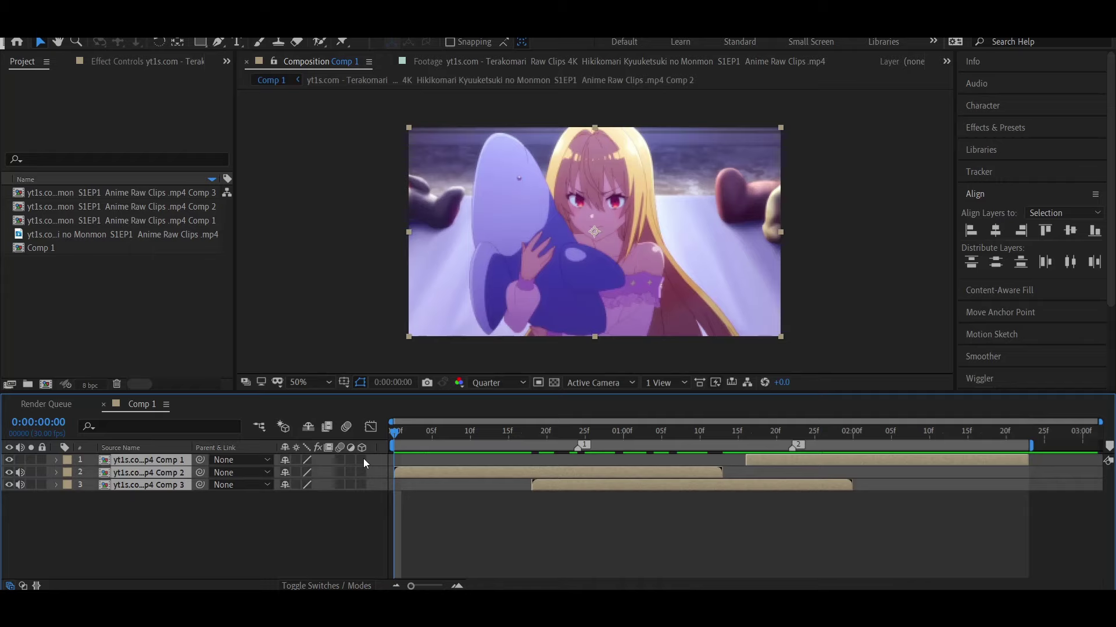
left_click(363, 459)
left_click(359, 514)
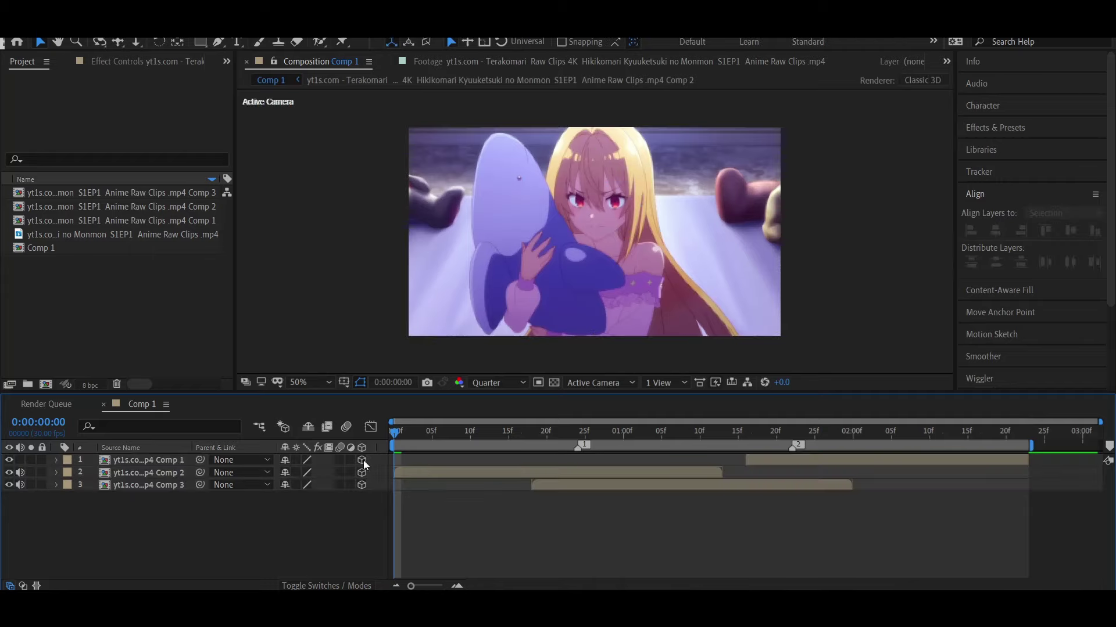
- Add a Two-Node Camera 1 using the 50mm preset
right_click(355, 537)
mouse_move(517, 380)
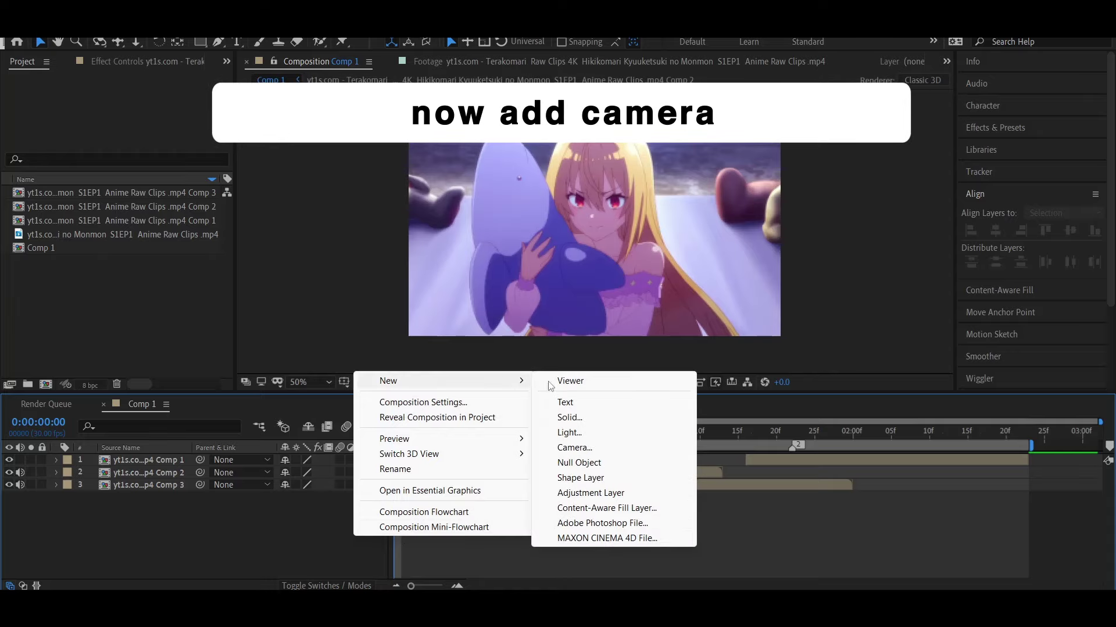
left_click(597, 448)
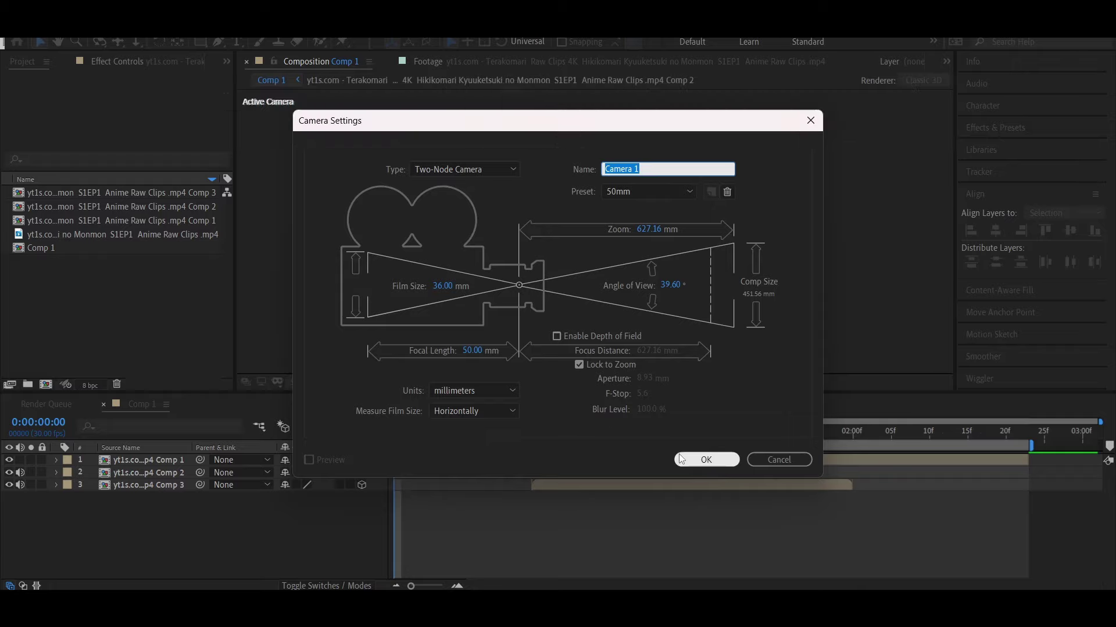
left_click_drag(532, 124, 513, 151)
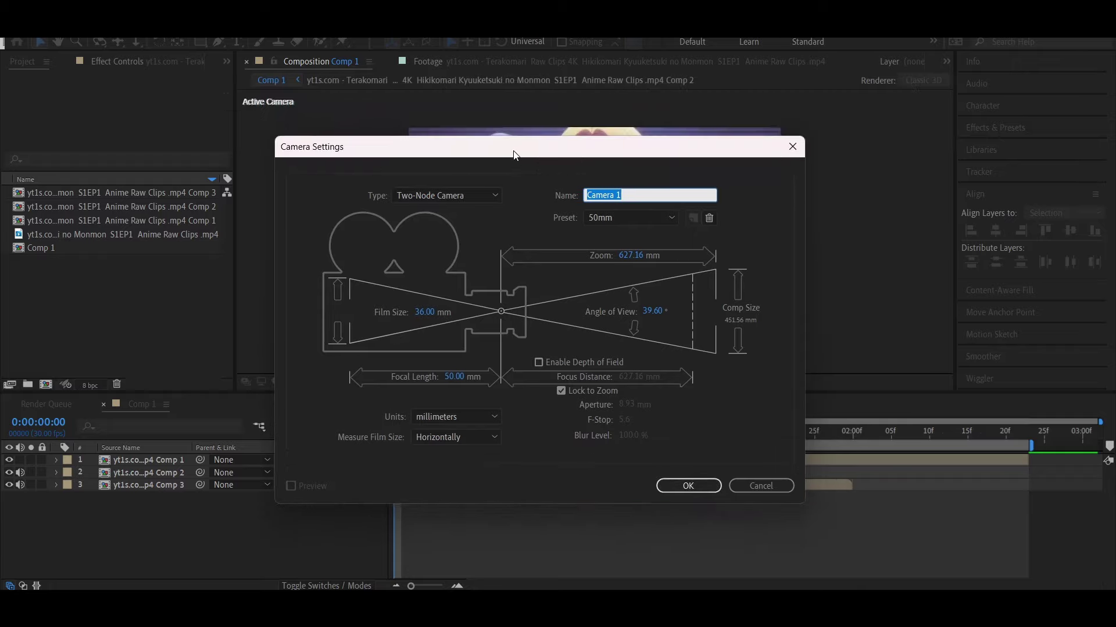
left_click(688, 486)
left_click(297, 524)
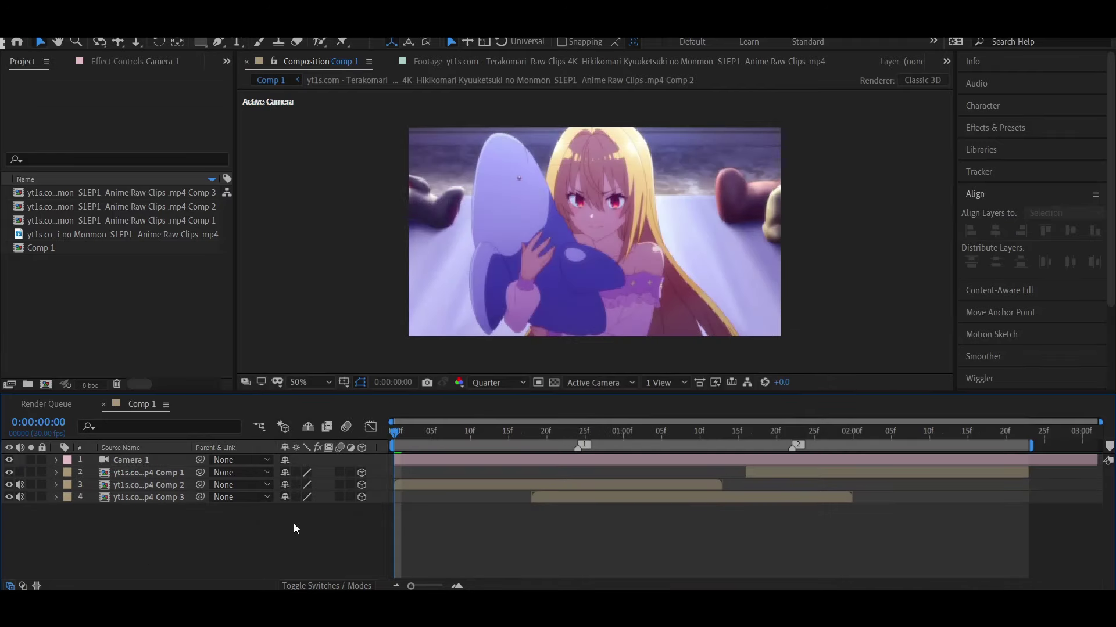
right_click(294, 524)
- Add a null object and duplicate it to make five null layers
mouse_move(372, 368)
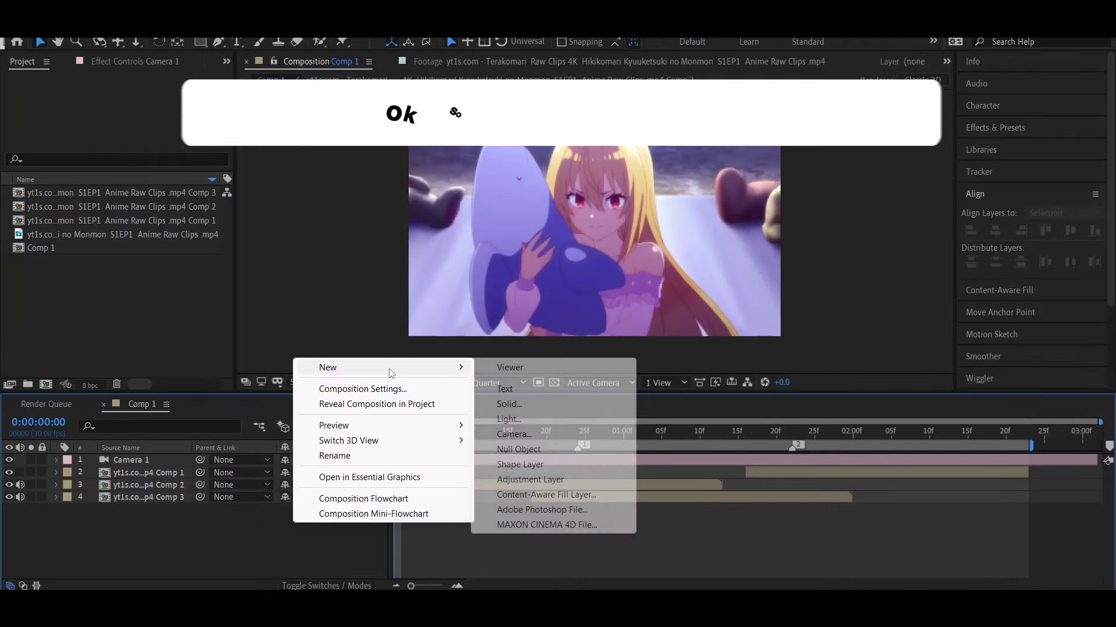
left_click(526, 452)
key("ctrl+d")
key("ctrl+d")
key("ctrl+d")
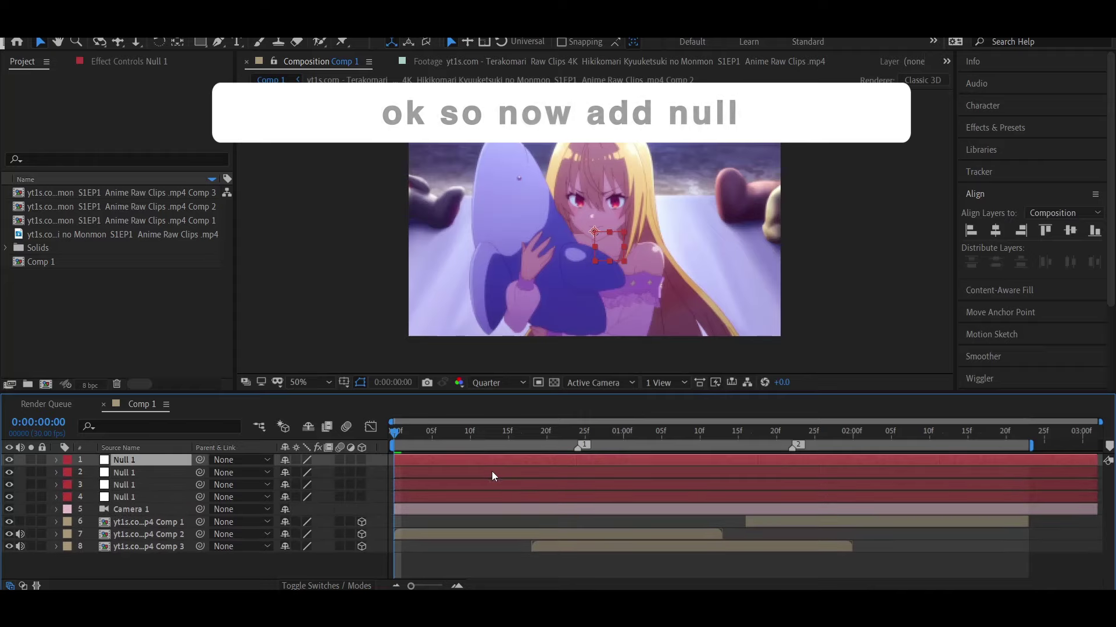
key("ctrl+d")
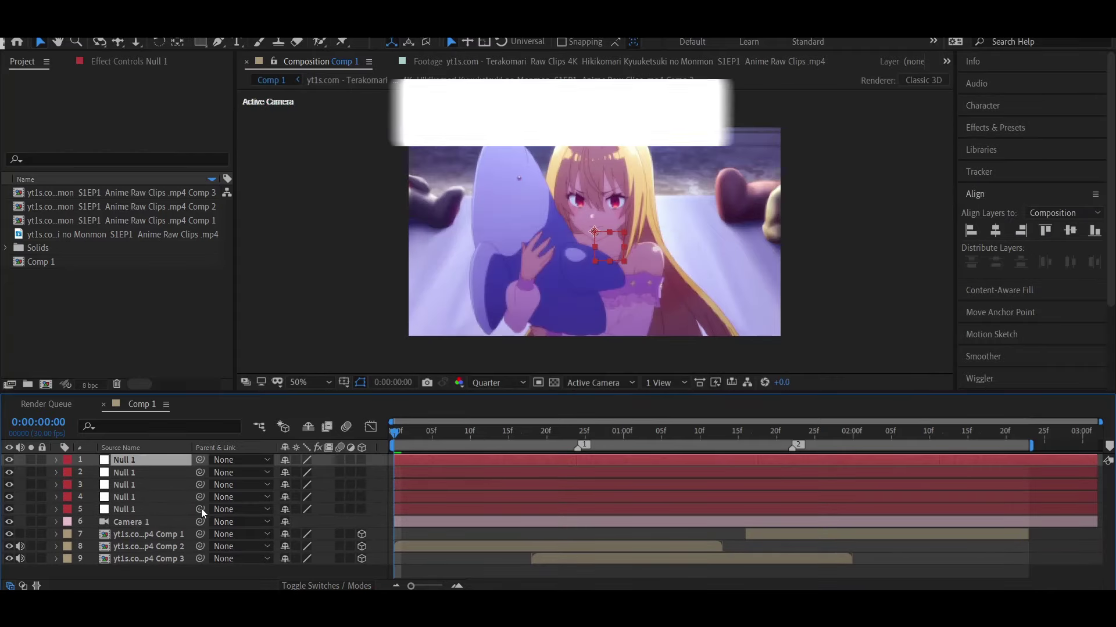
- Chain-parent each null to the one above, make them 3D, and show null 5's Position
mouse_move(201, 508)
left_mouse_down()
mouse_move(215, 499)
mouse_move(213, 461)
left_mouse_up()
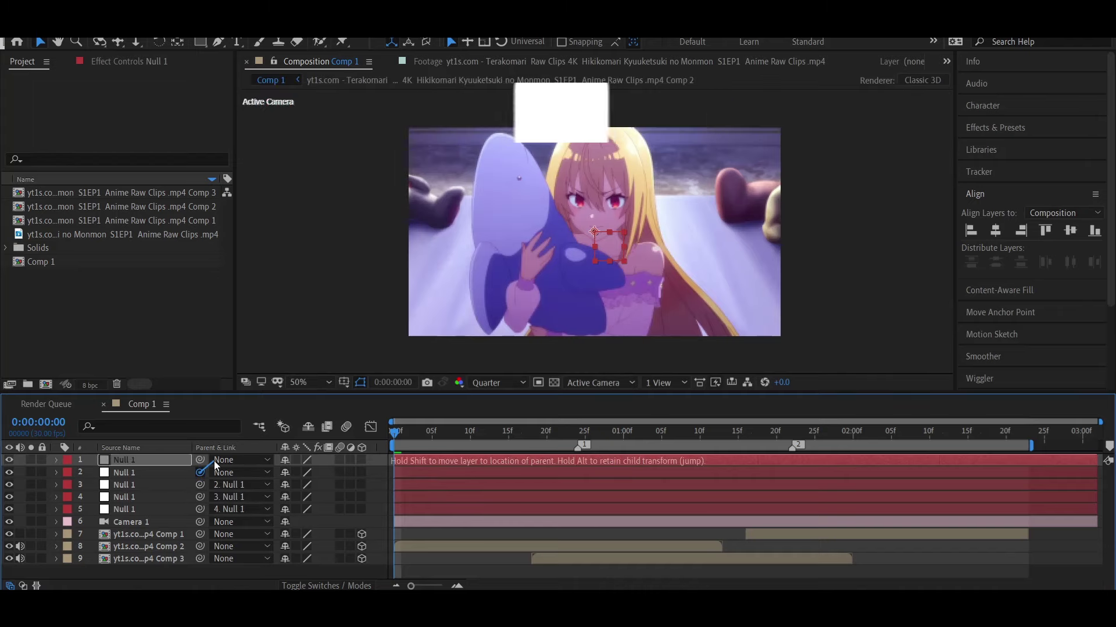
left_click(155, 509, "shift")
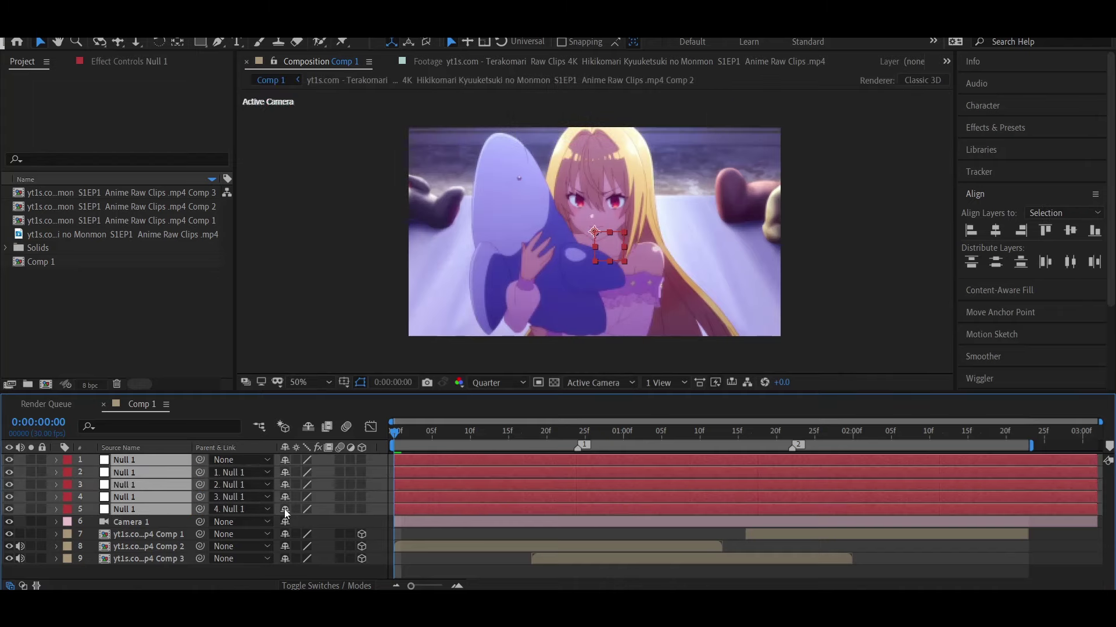
left_click(361, 460)
key("F2")
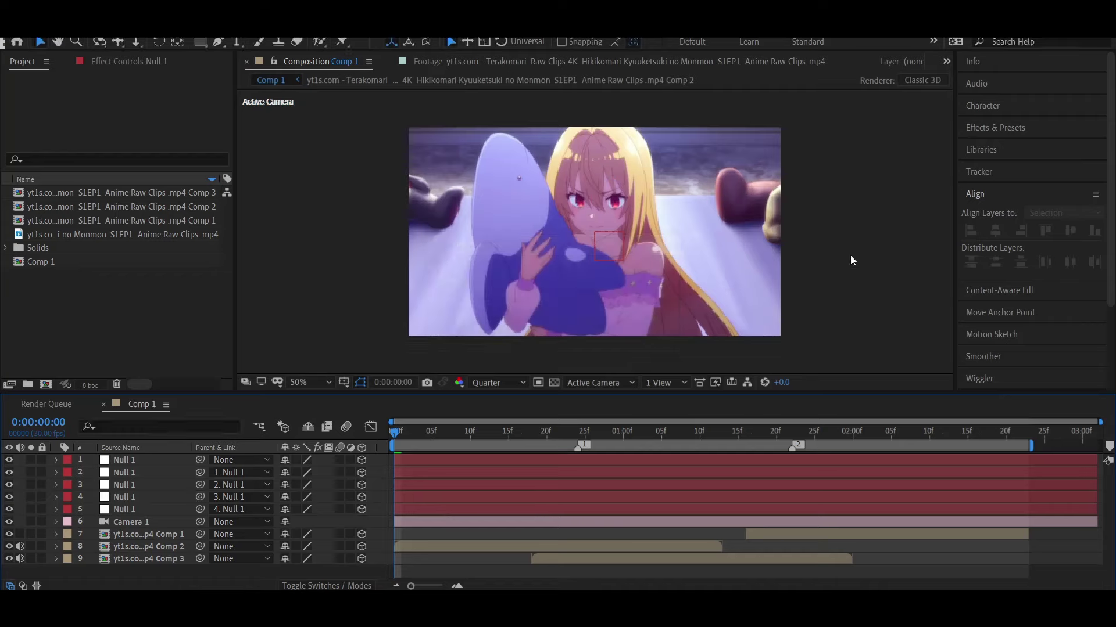
left_click(427, 513)
key("p")
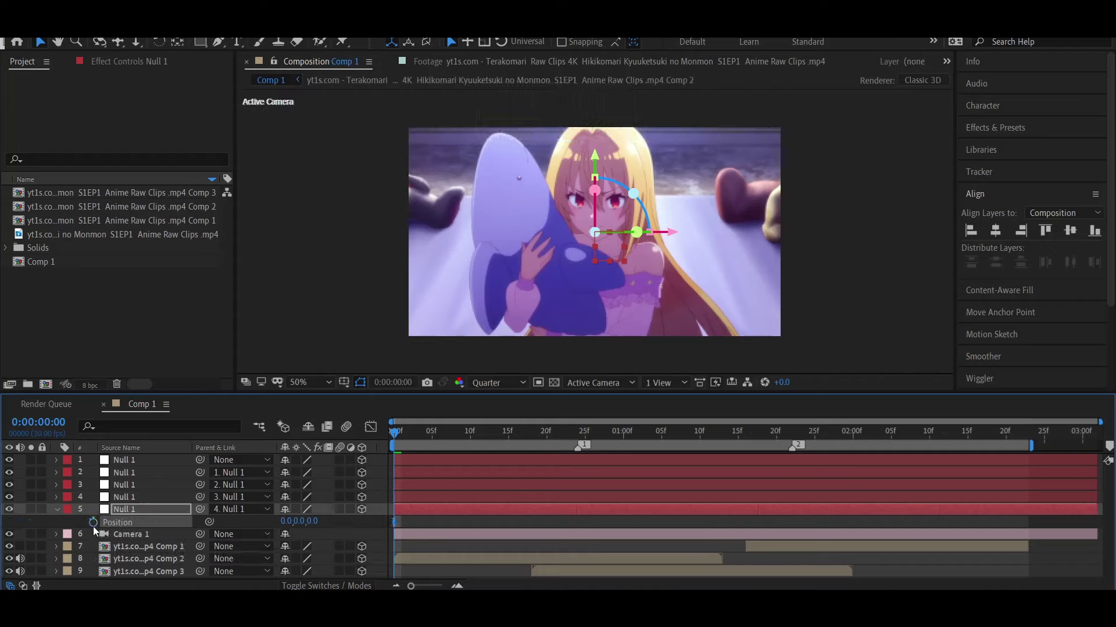
- Separate null 5's Position dimensions and keyframe Z Position and Z Rotation at frame 0
right_click(124, 526)
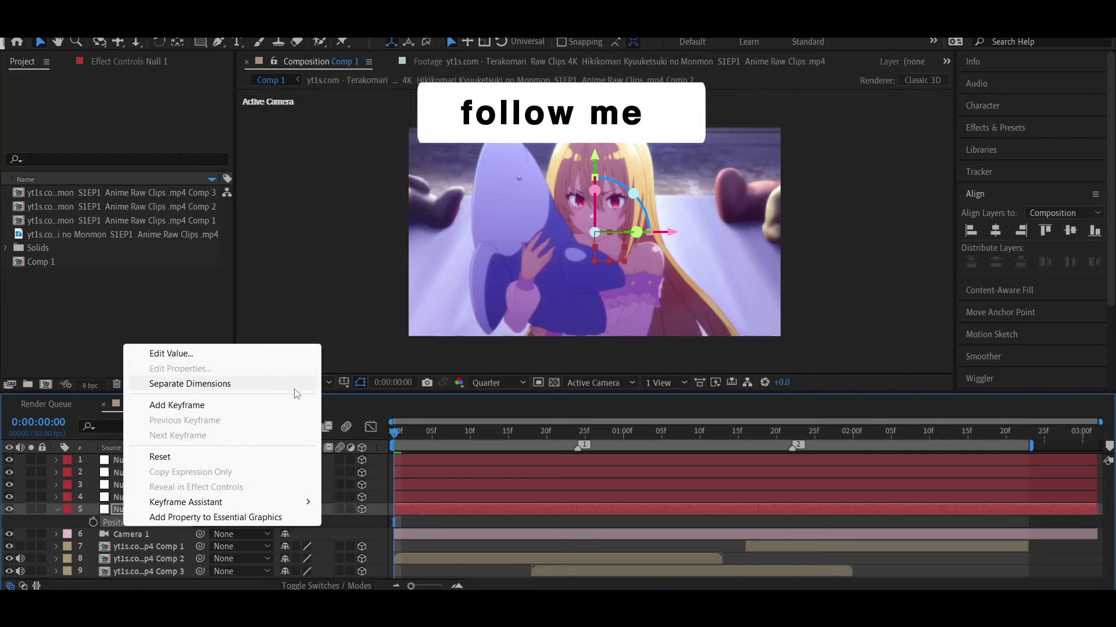
left_click(184, 384)
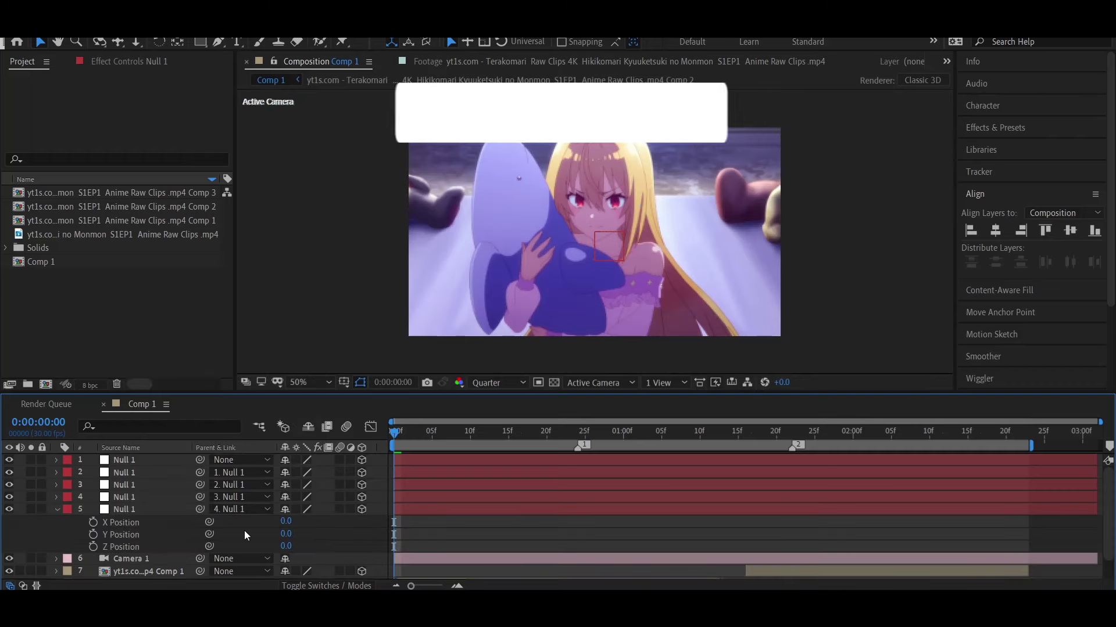
left_click(93, 546)
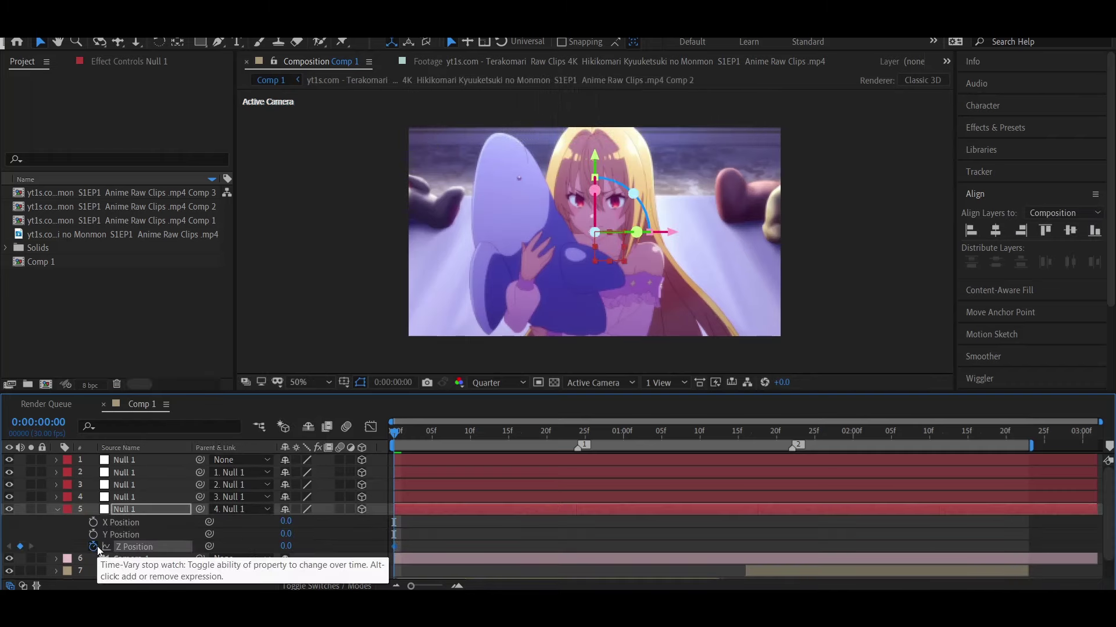
scroll(99, 549, "down", 3)
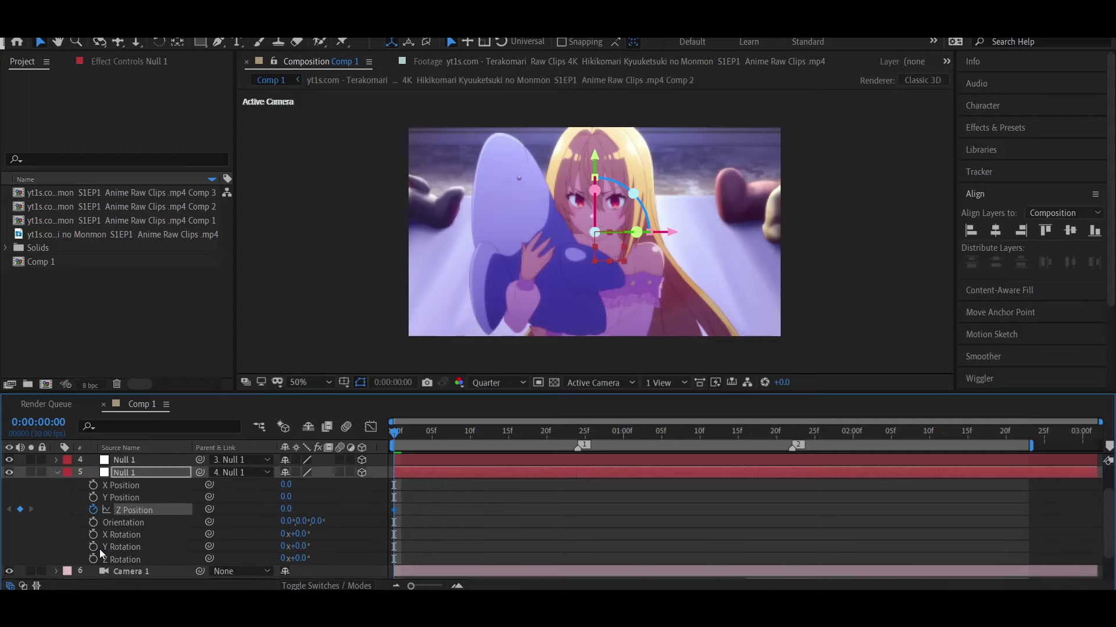
left_click(93, 559)
key("u")
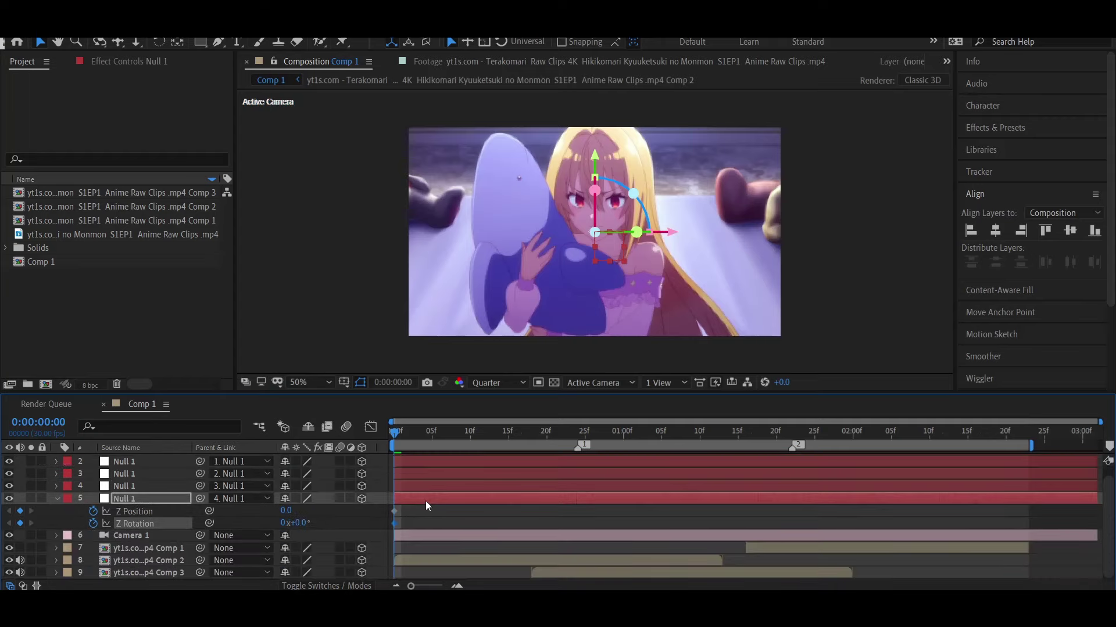
left_click(423, 519)
- Add matching Z Position and Z Rotation keyframes and align them to the 25f mark
left_click_drag(427, 437, 578, 448)
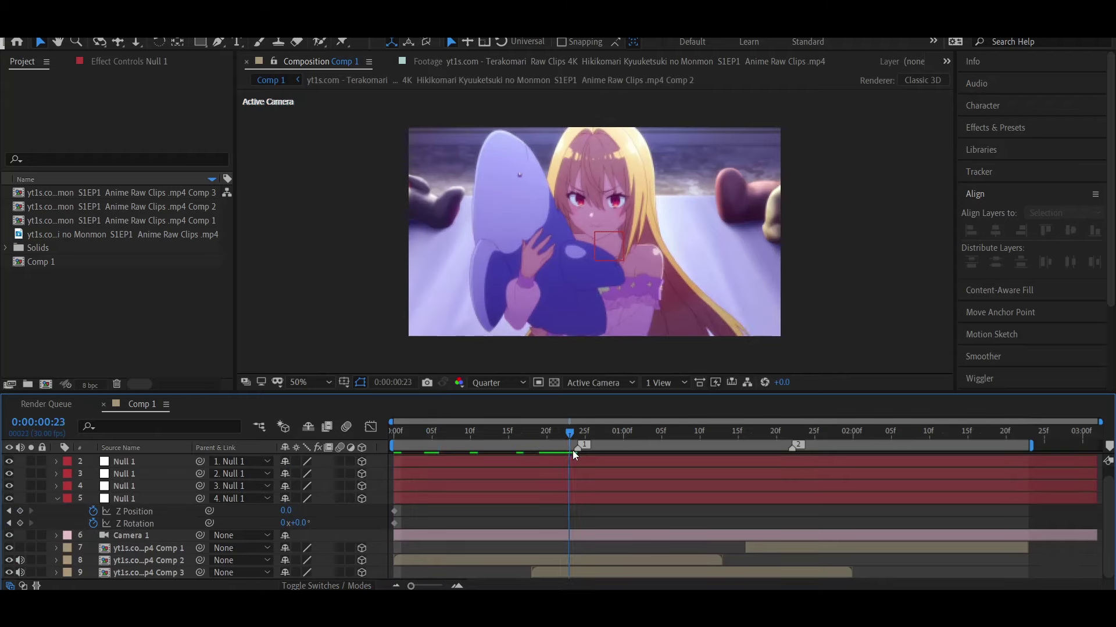
left_click(20, 512)
left_click(20, 523)
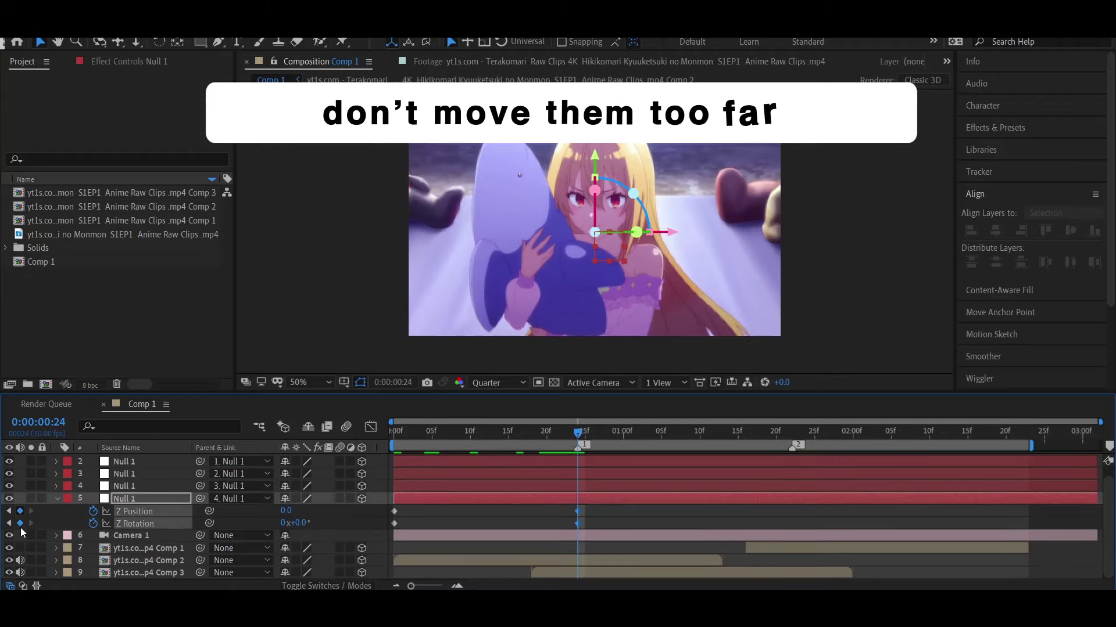
mouse_move(473, 431)
left_mouse_down()
mouse_move(437, 444)
mouse_move(581, 459)
left_mouse_up()
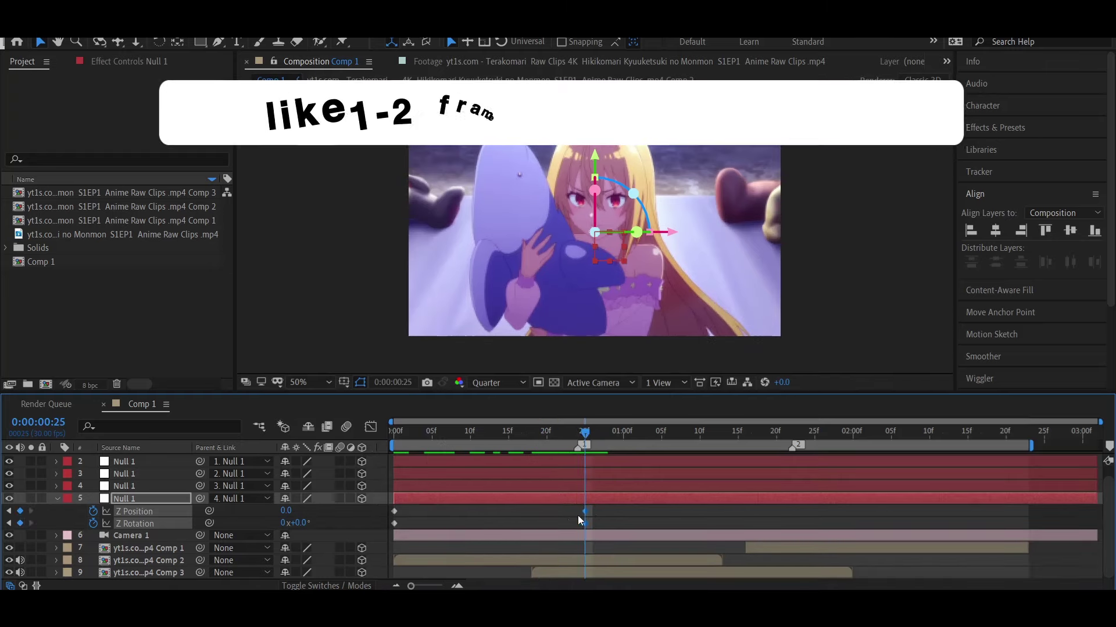
left_click_drag(578, 515, 584, 515)
left_click_drag(536, 452, 500, 452)
key("Home")
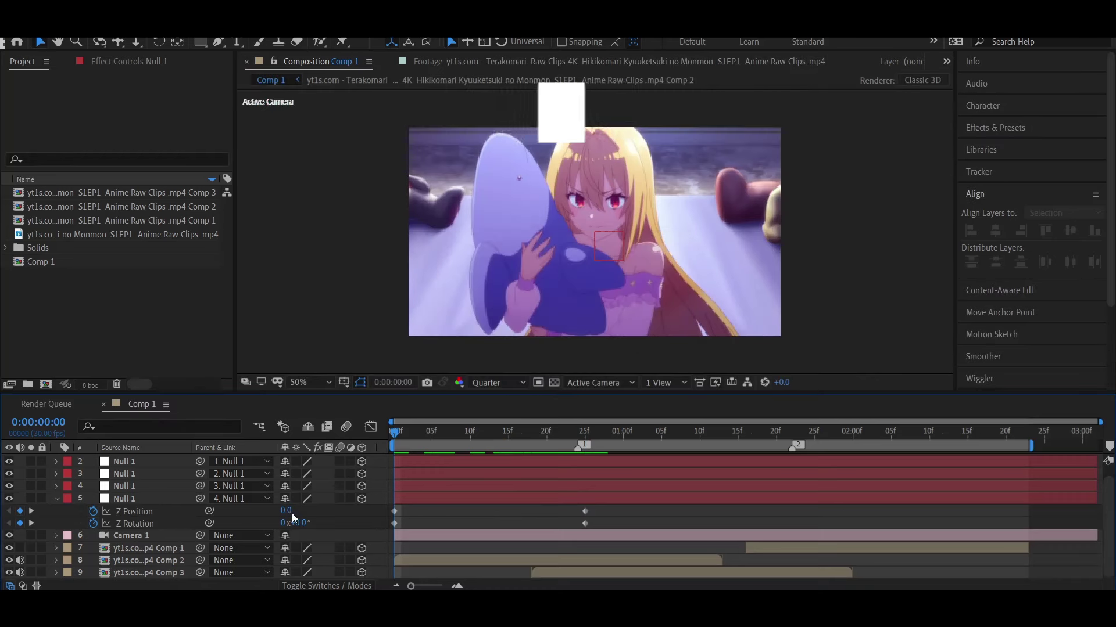
- Parent Camera 1 to the null and set the starting Z Position to 1756
left_click_drag(286, 511, 276, 509)
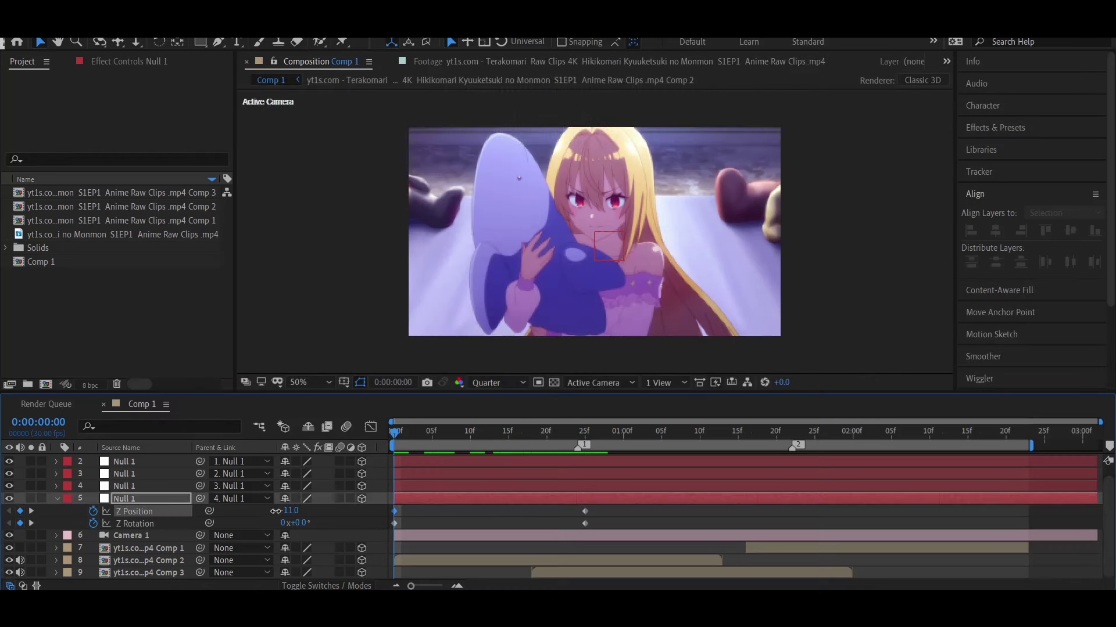
left_click_drag(554, 498, 445, 503)
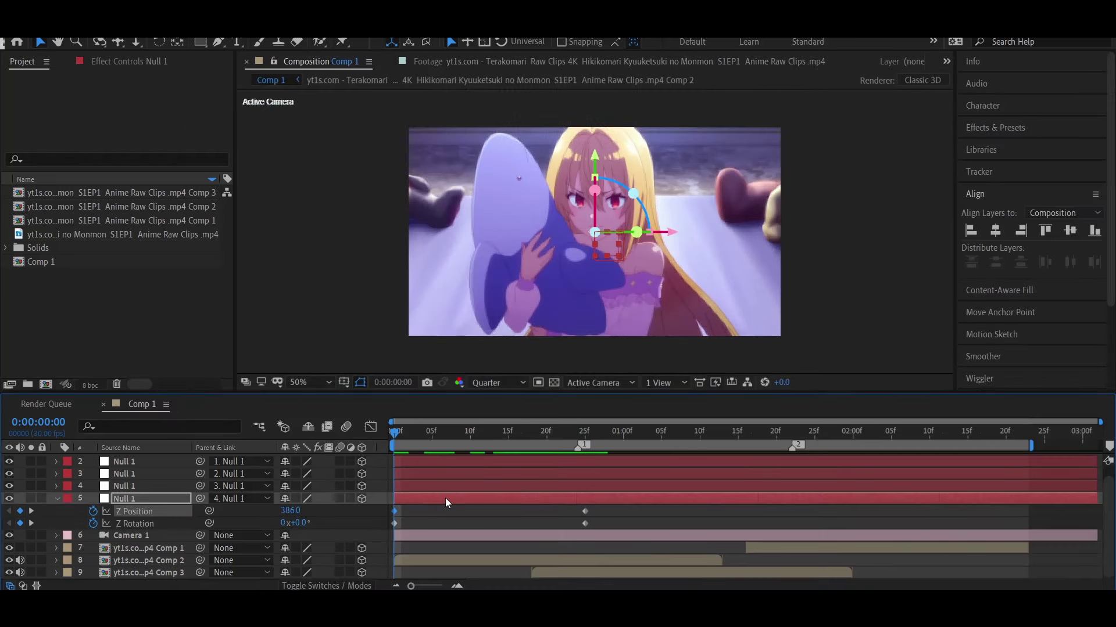
key("ctrl+z")
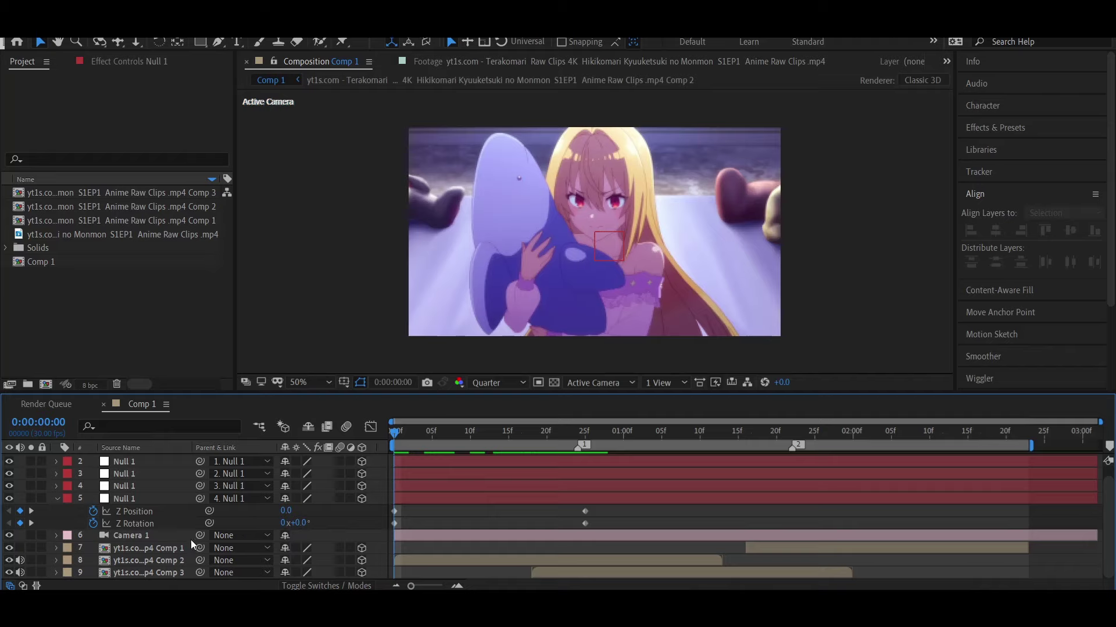
left_click_drag(200, 535, 168, 499)
mouse_move(285, 510)
left_mouse_down()
mouse_move(732, 512)
mouse_move(356, 515)
left_mouse_up()
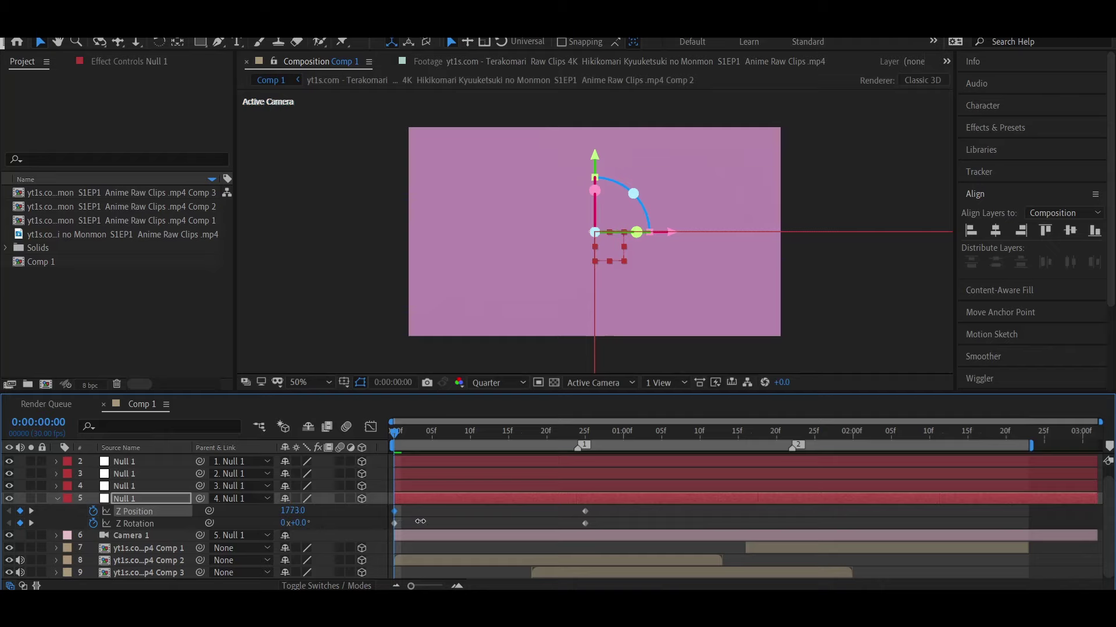
left_click_drag(420, 522, 454, 521)
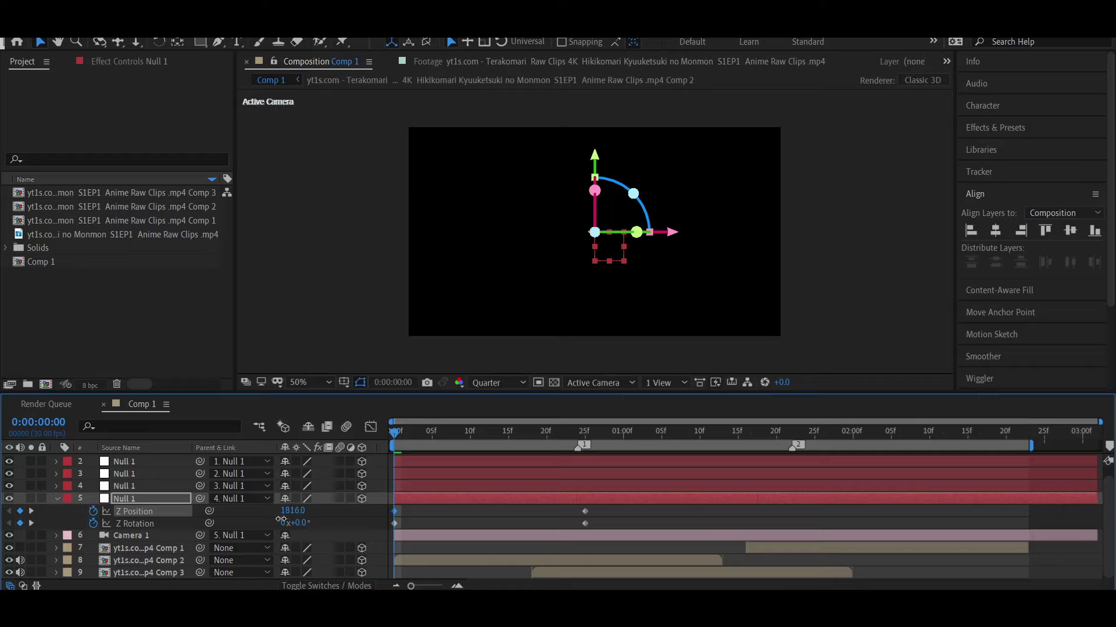
left_click_drag(265, 523, 224, 527)
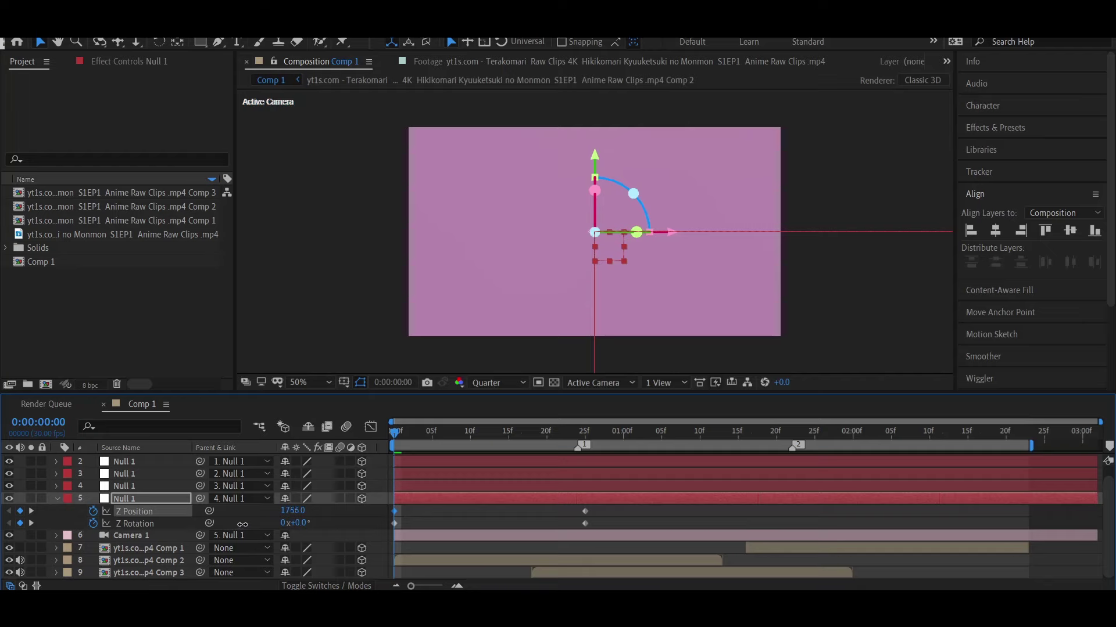
- Set the null's starting Z Rotation to 90°
left_click(371, 428)
right_click(456, 488)
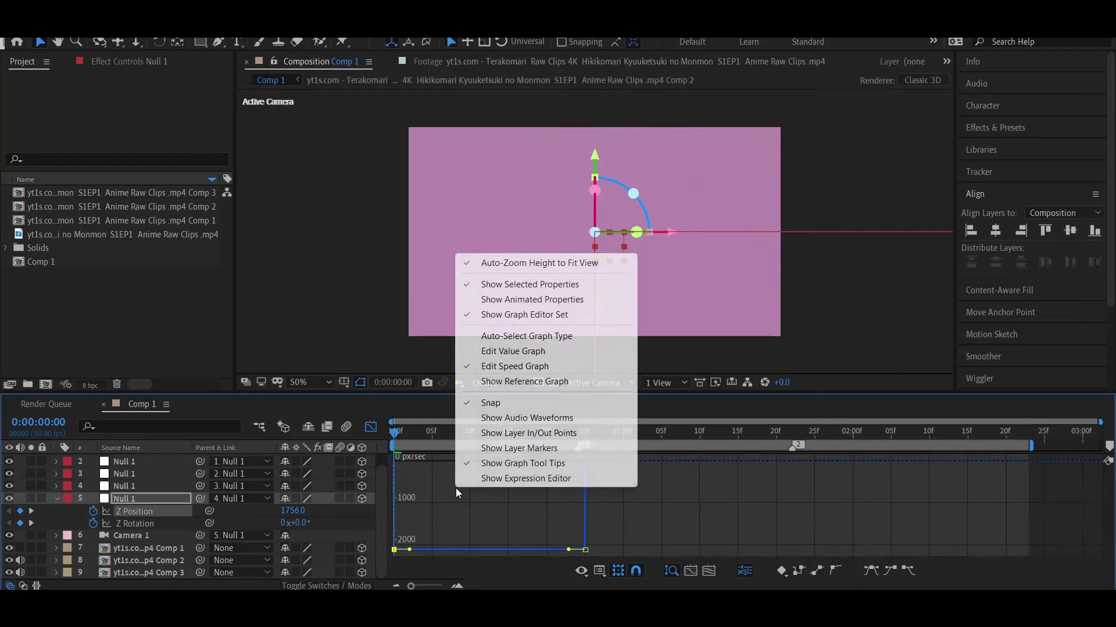
left_click(523, 351)
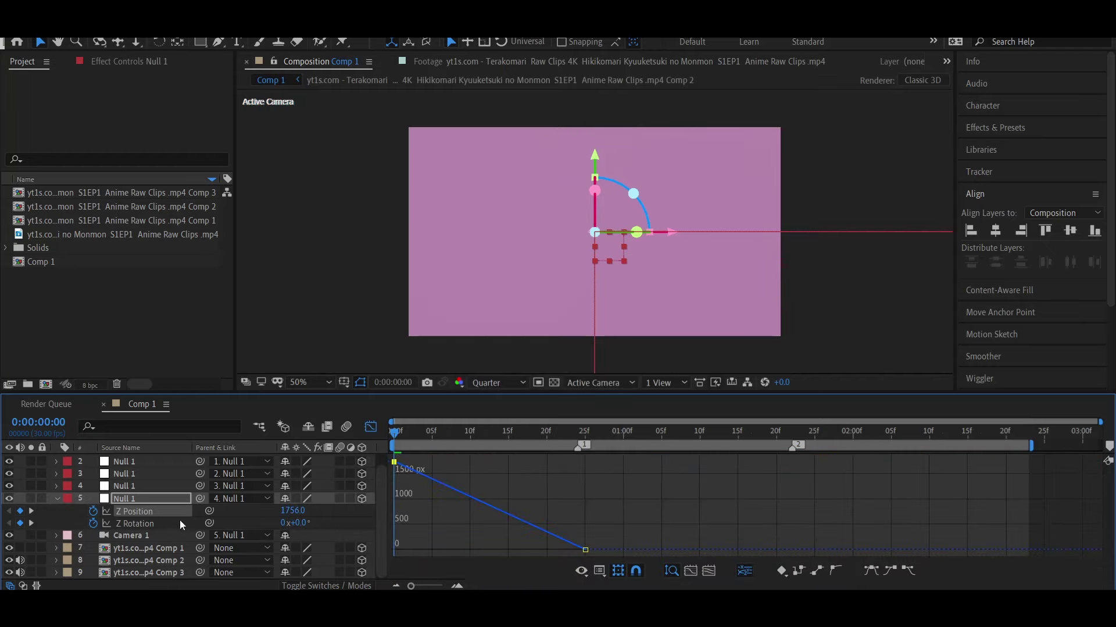
left_click(370, 428)
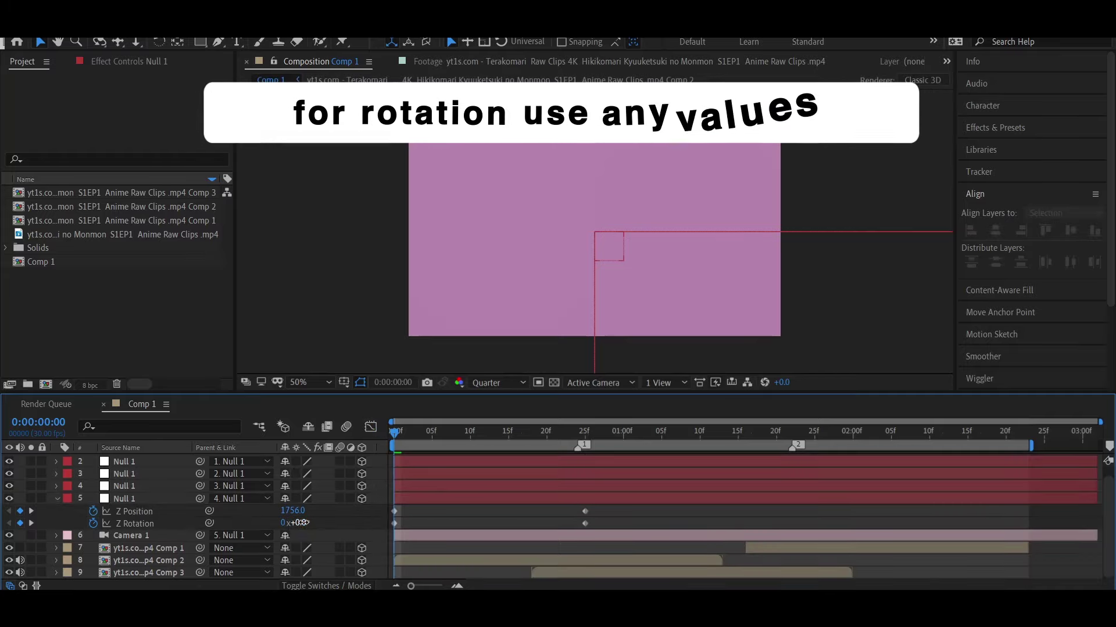
left_click(301, 523)
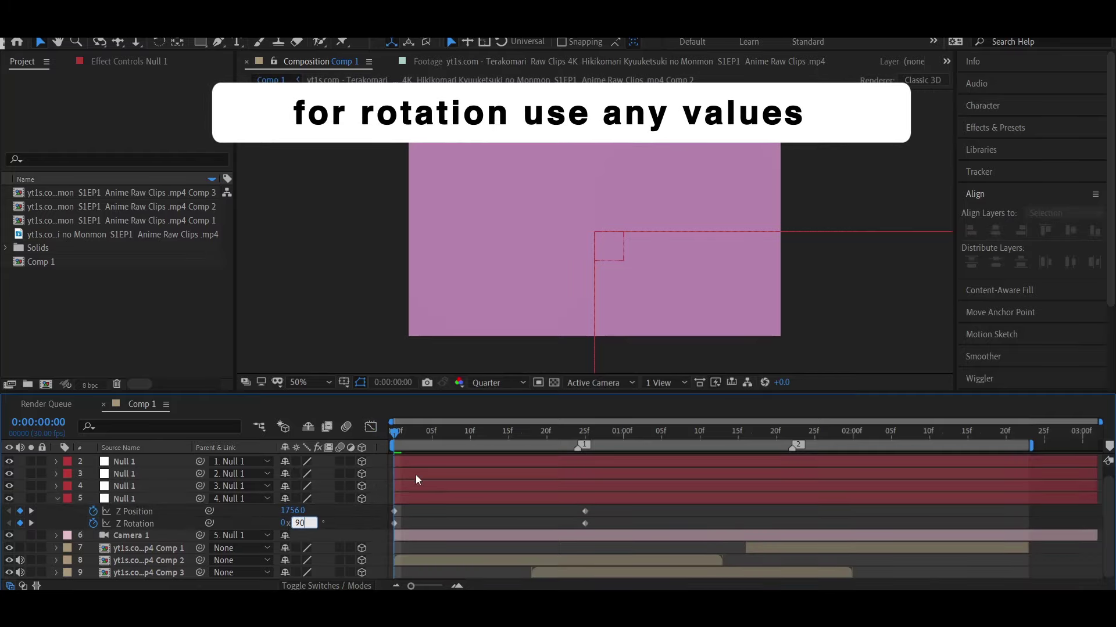
key("Return")
- Apply Easy Ease to all Z Position and Z Rotation keyframes
left_click_drag(417, 437, 449, 437)
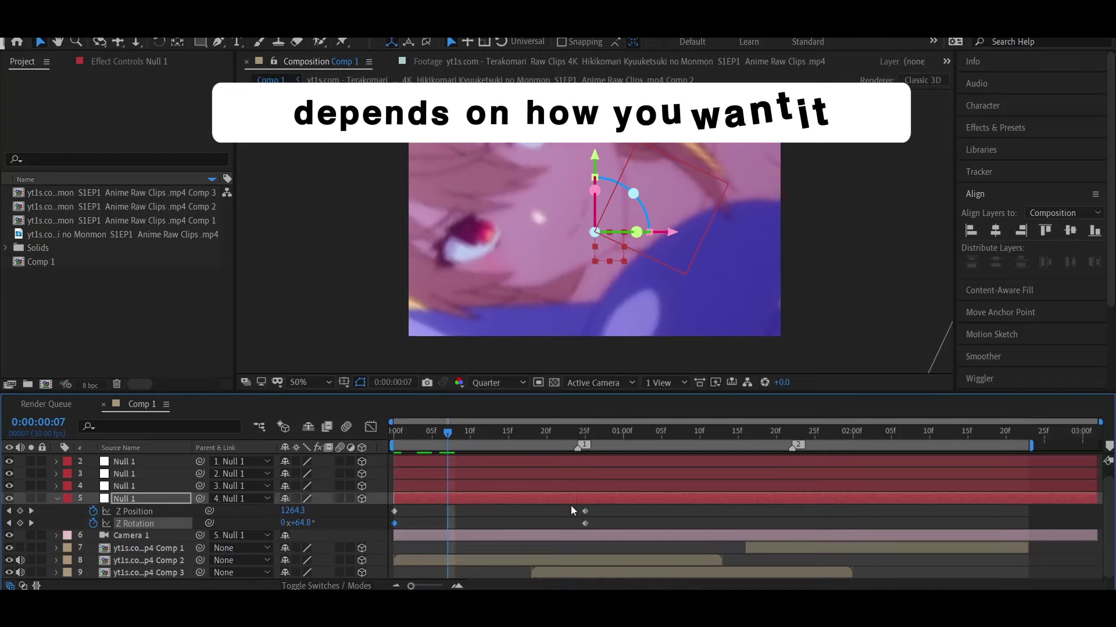
left_click_drag(611, 527, 352, 510)
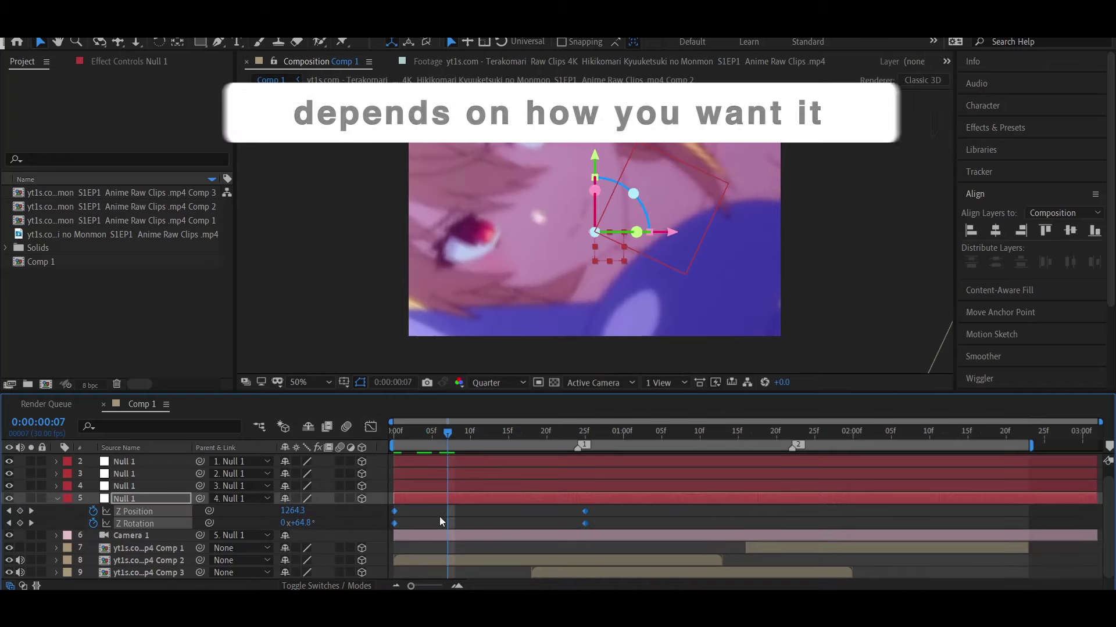
right_click(175, 525)
mouse_move(232, 505)
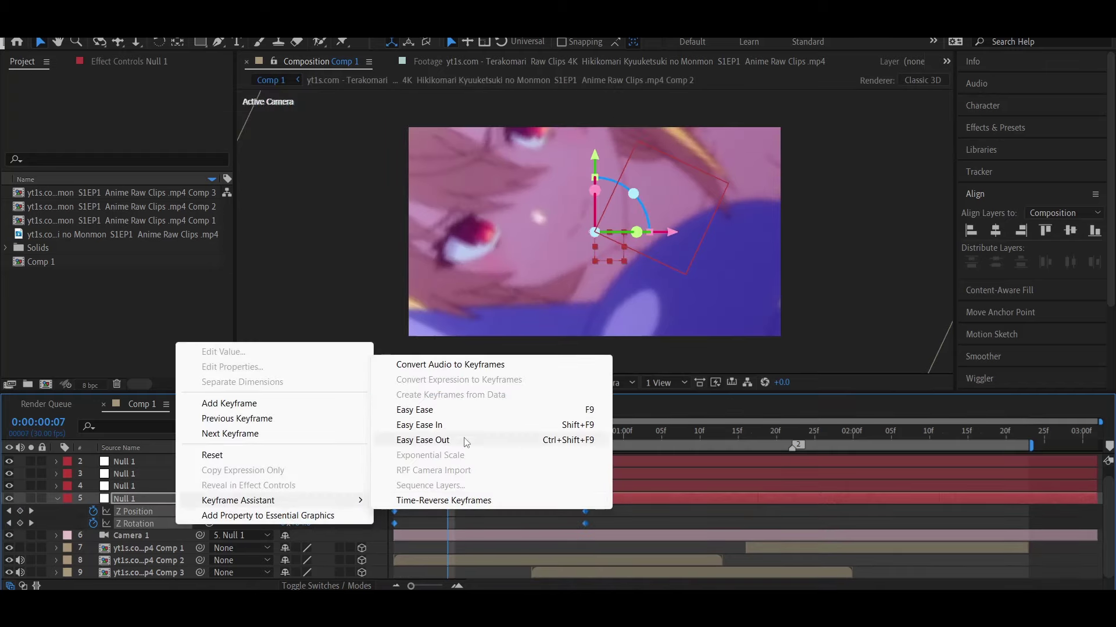
left_click(459, 409)
- Reshape the Z Position curve for a sharp start and long, slow settle into frame 25
left_click(126, 513)
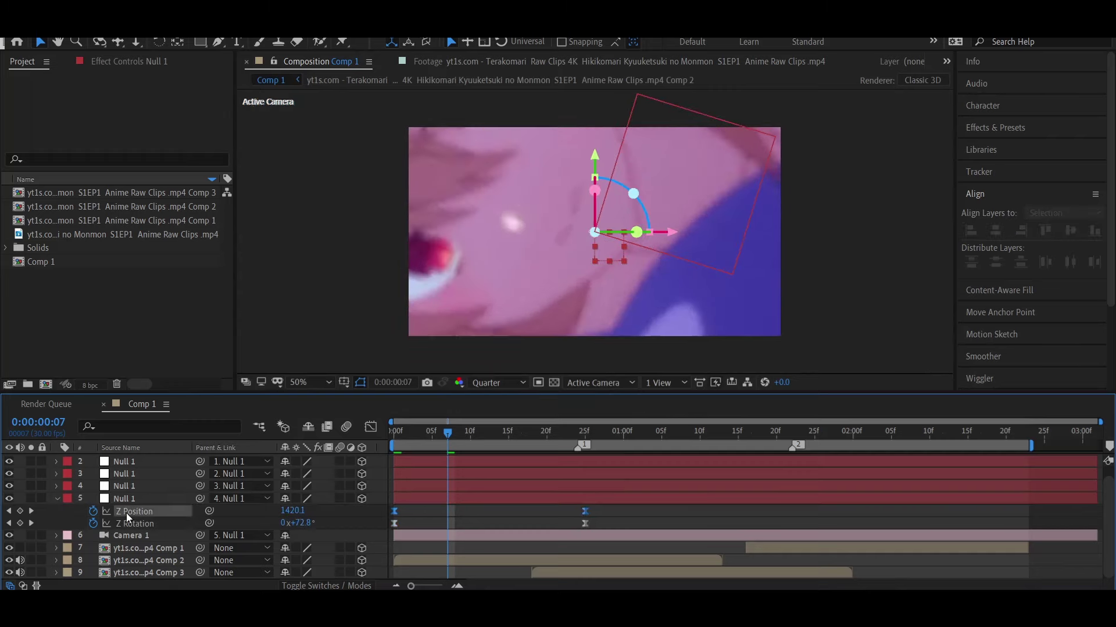
left_click(370, 427)
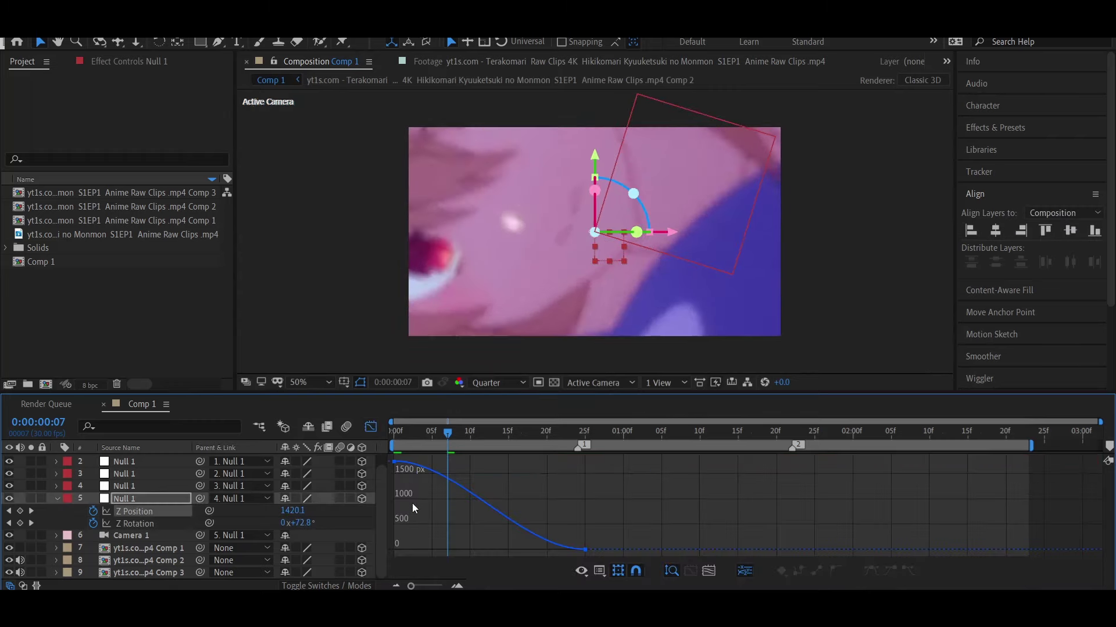
left_click(405, 467)
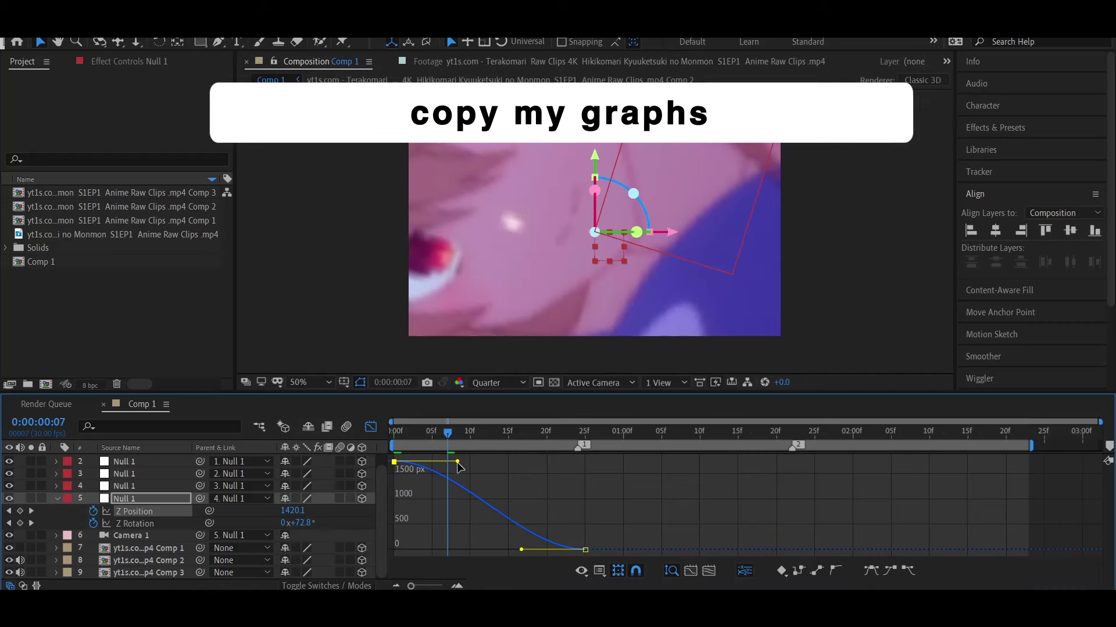
left_click_drag(521, 549, 394, 549)
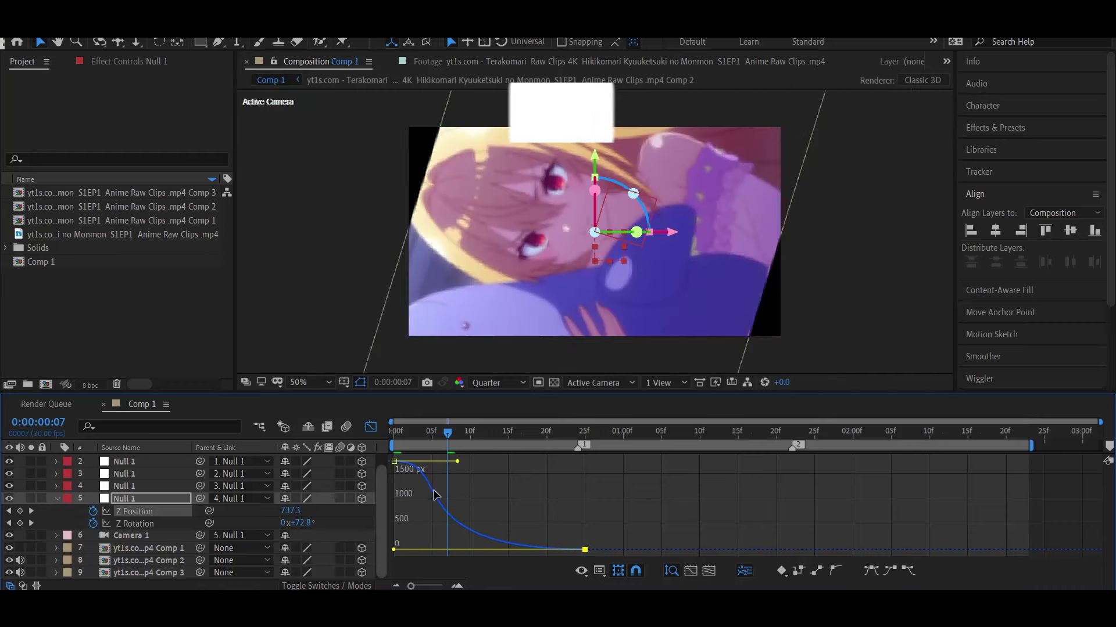
left_click_drag(458, 462, 374, 471)
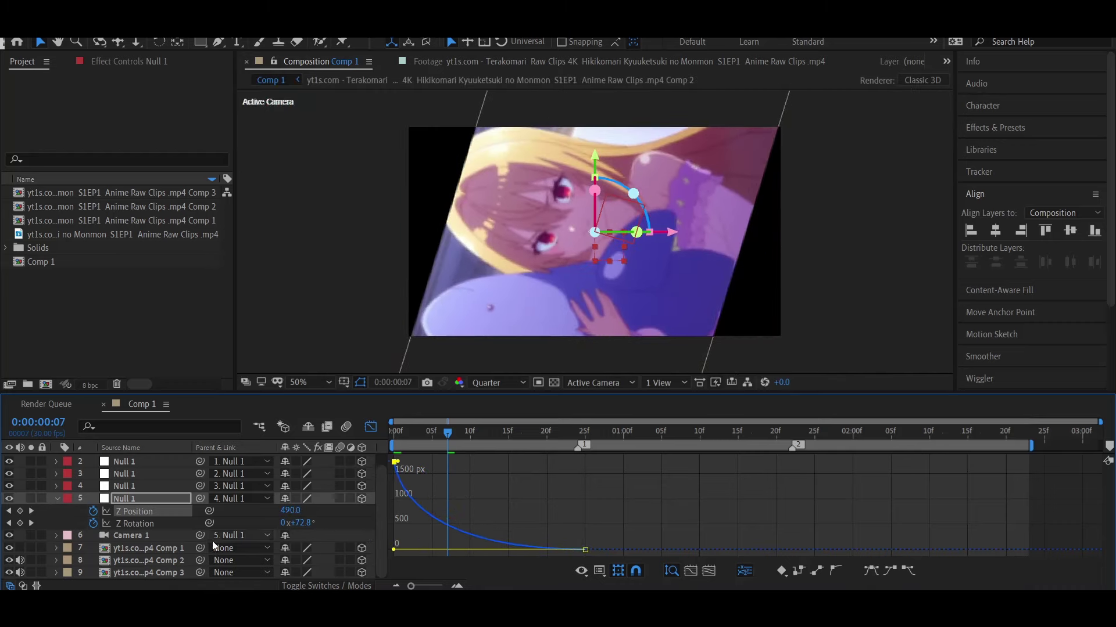
- Reshape the Z Rotation curve the same way and preview the zoom-and-spin
left_click(177, 525)
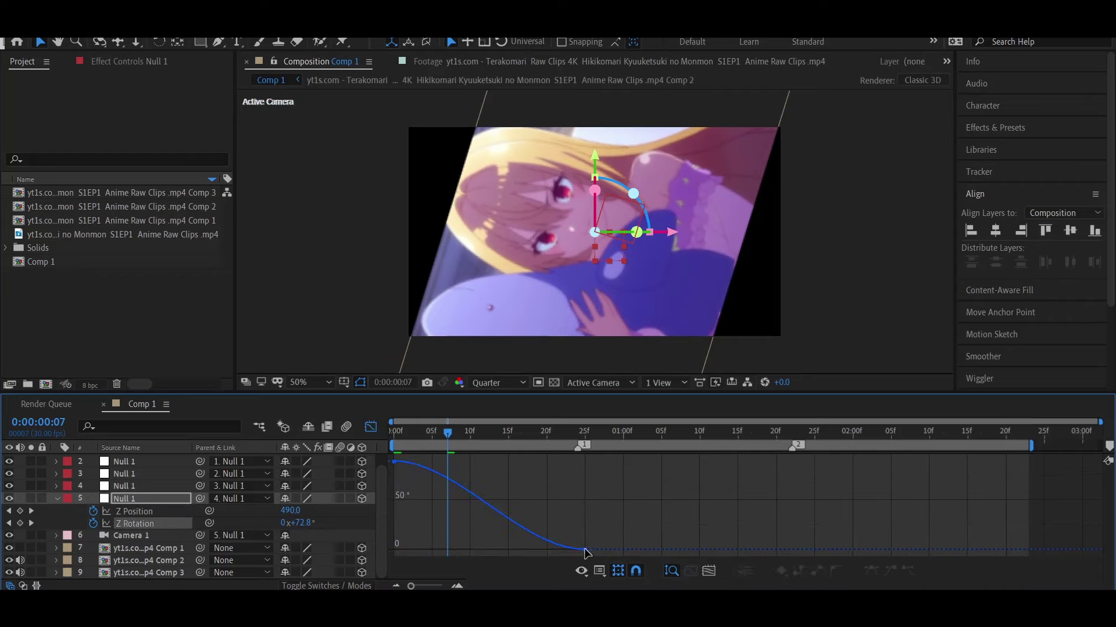
left_click_drag(520, 550, 394, 550)
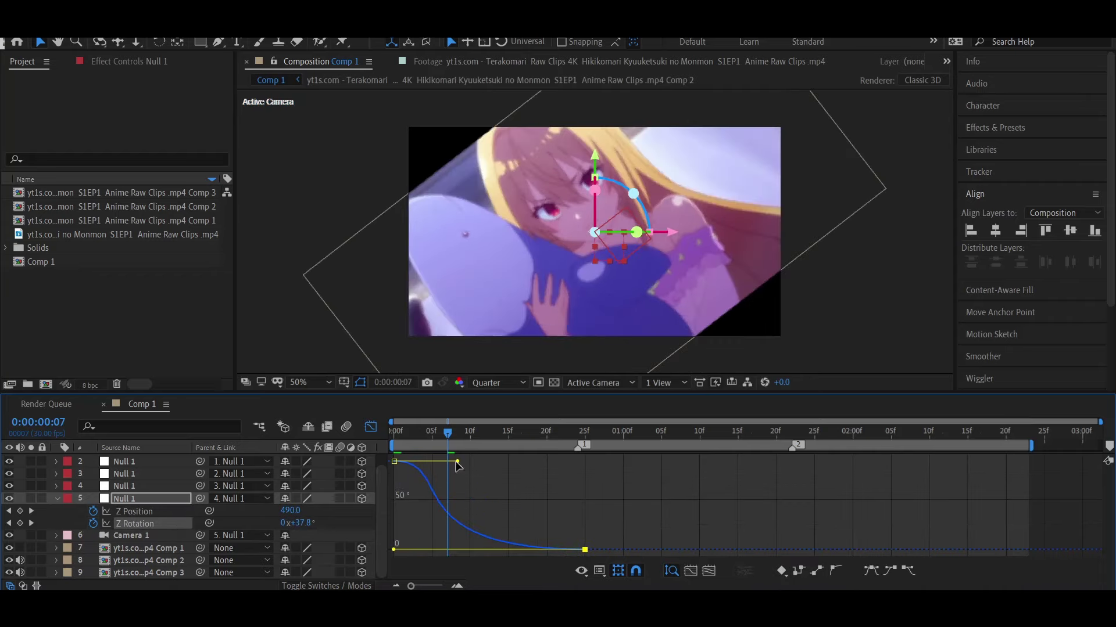
left_click_drag(457, 461, 383, 463)
left_click(421, 436)
key("space")
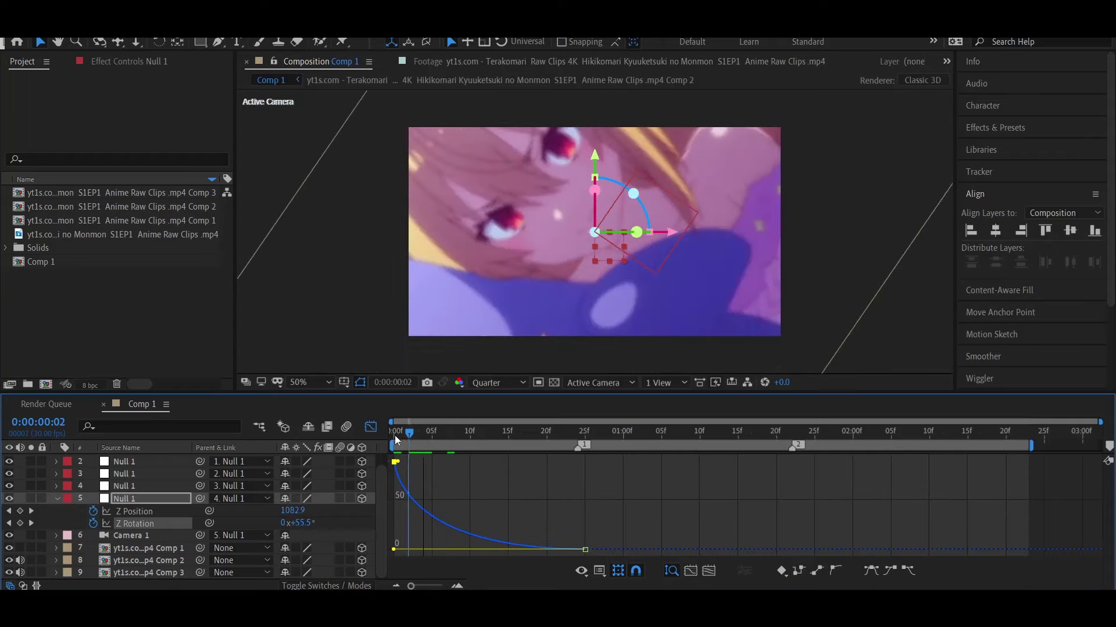
- Try a starting Z Rotation of 50° and preview the spin
key("space")
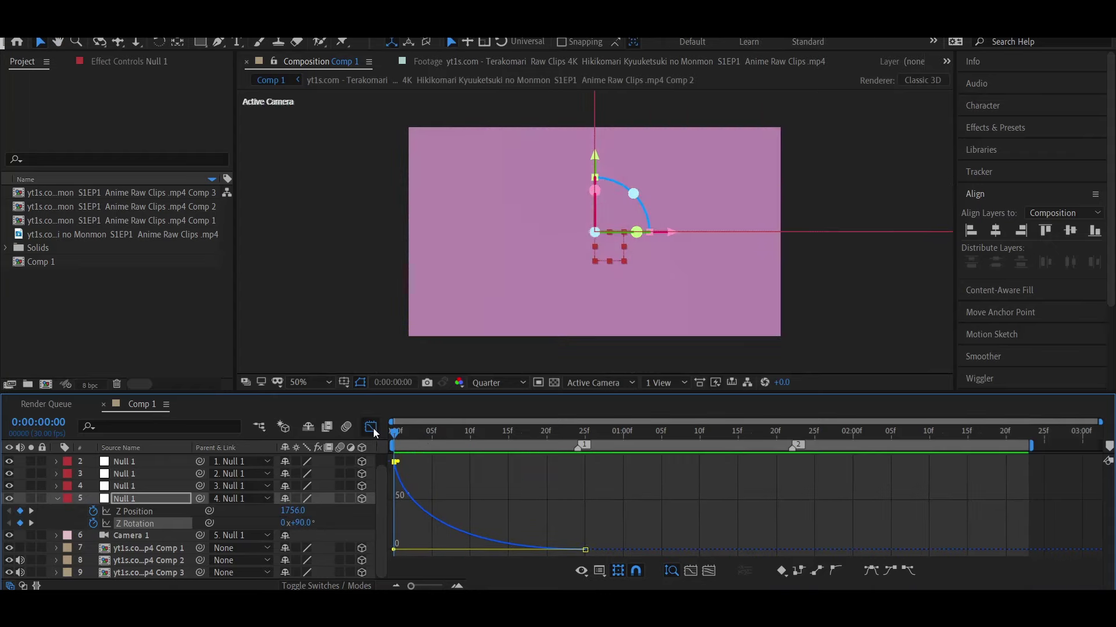
left_click(370, 427)
key("space")
key("space")
left_click(427, 513)
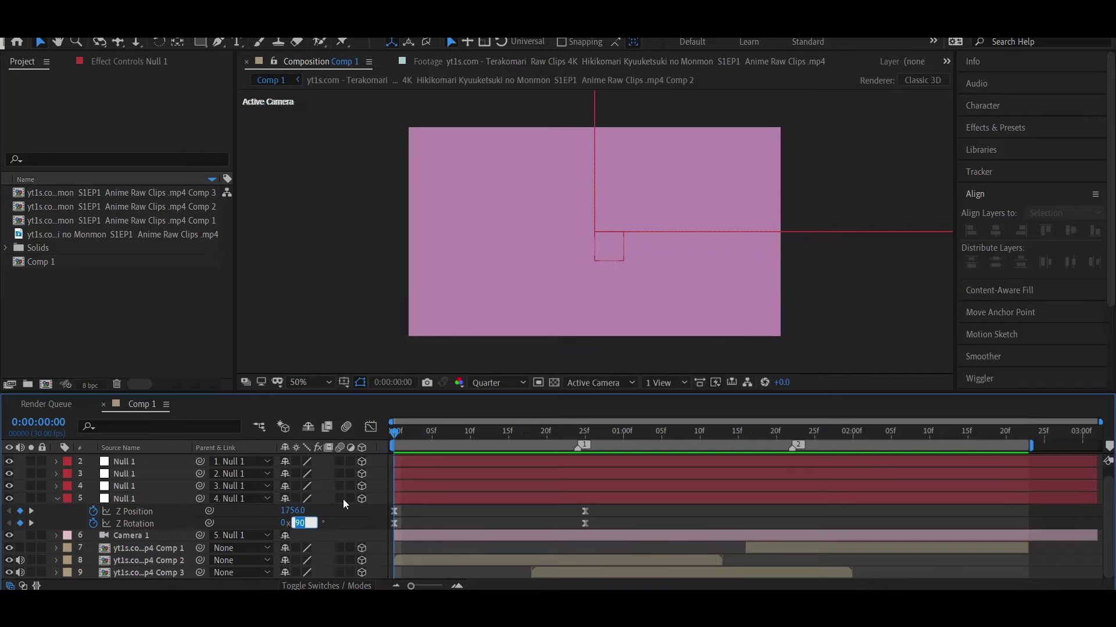
type("50")
key("Return")
key("space")
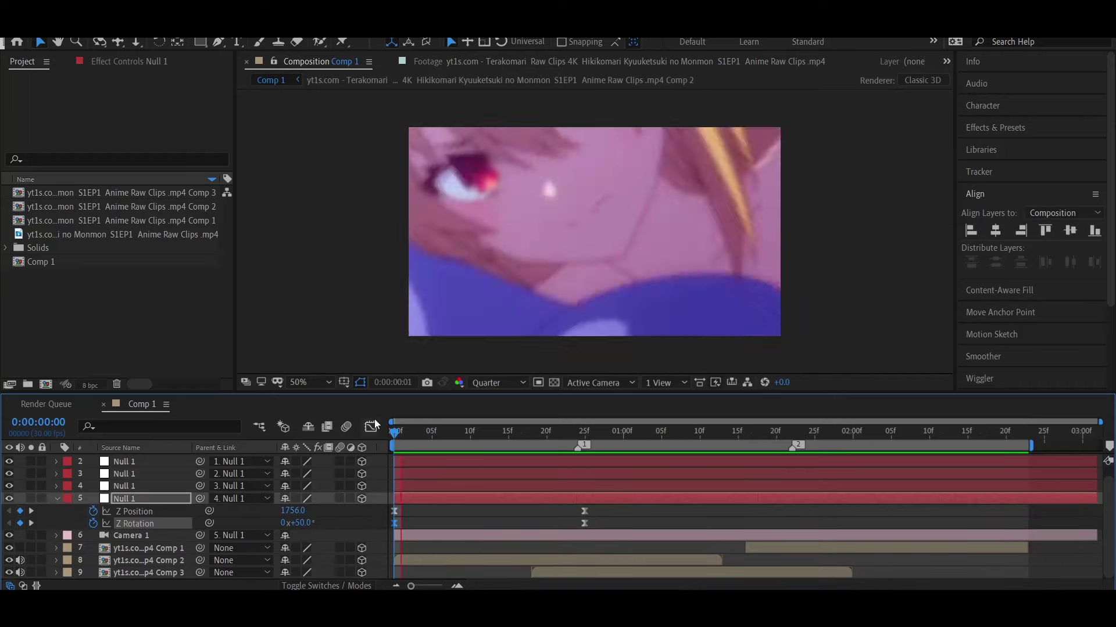
- Lower the starting Z Rotation to 15°, check its curve, and preview the animation
left_click(373, 425)
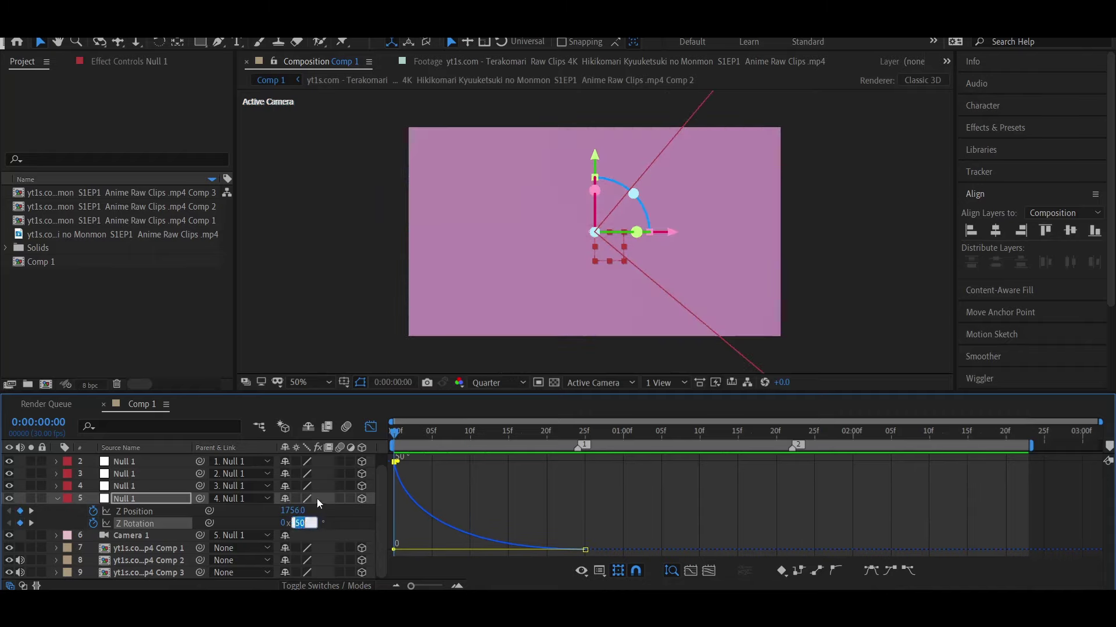
type("15")
key("Return")
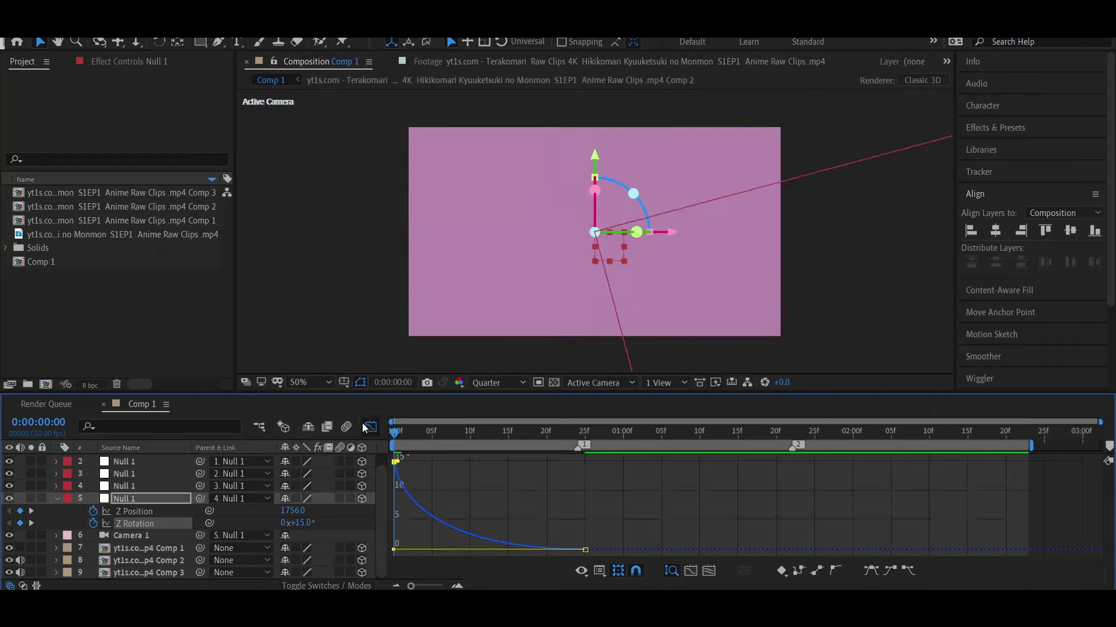
left_click(365, 427)
key("space")
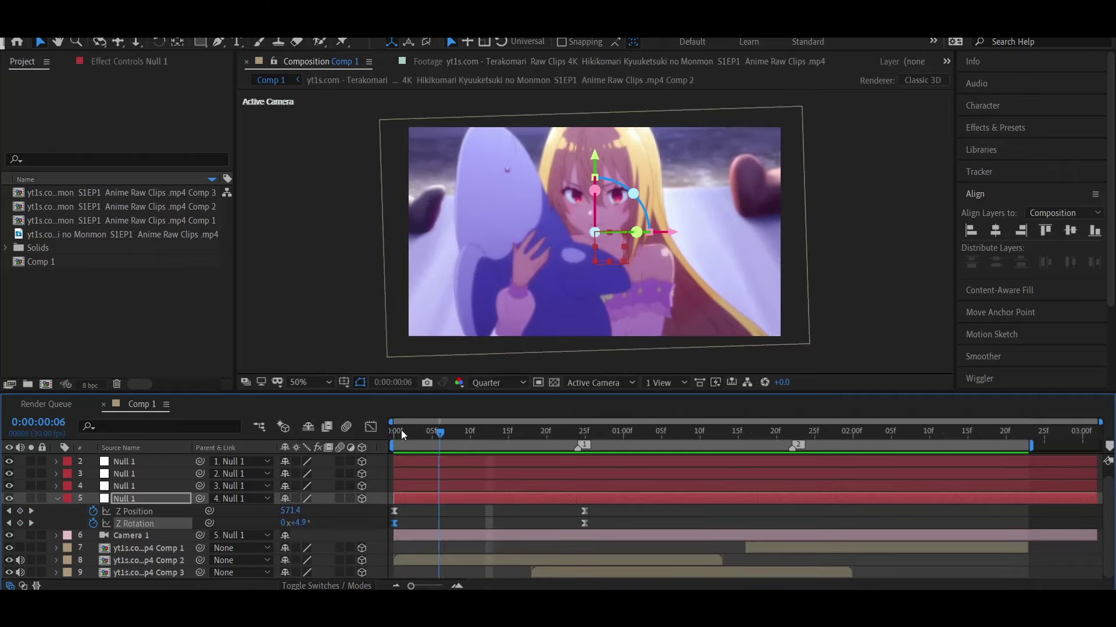
key("space")
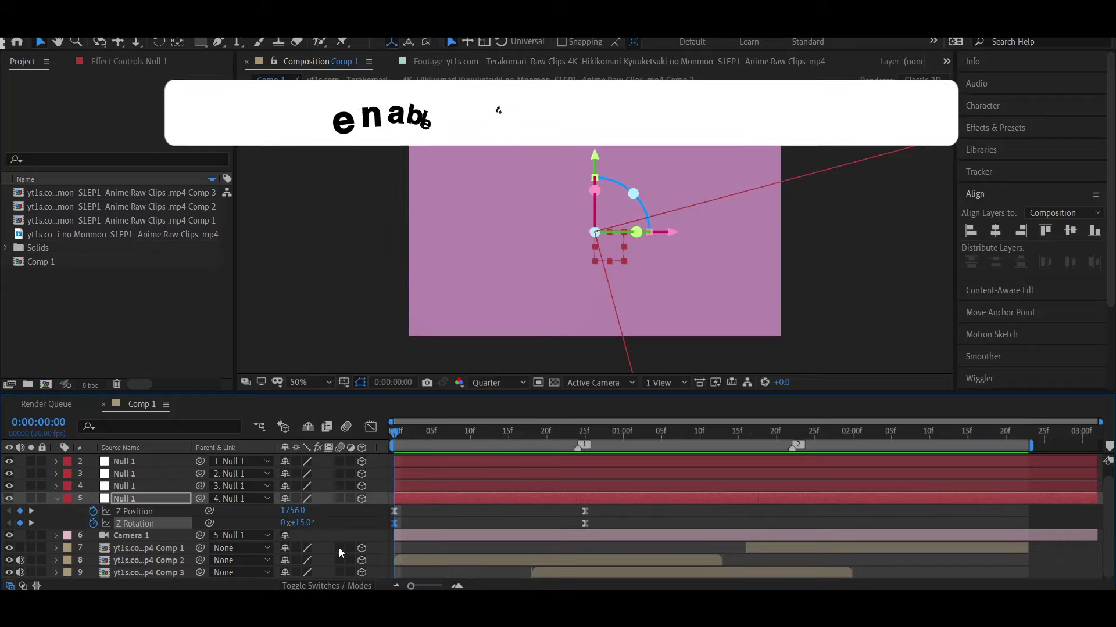
- Turn on motion blur for the three clip layers and the composition, then save
left_click_drag(339, 548, 339, 573)
left_click(346, 427)
left_click(407, 520)
key("ctrl+s")
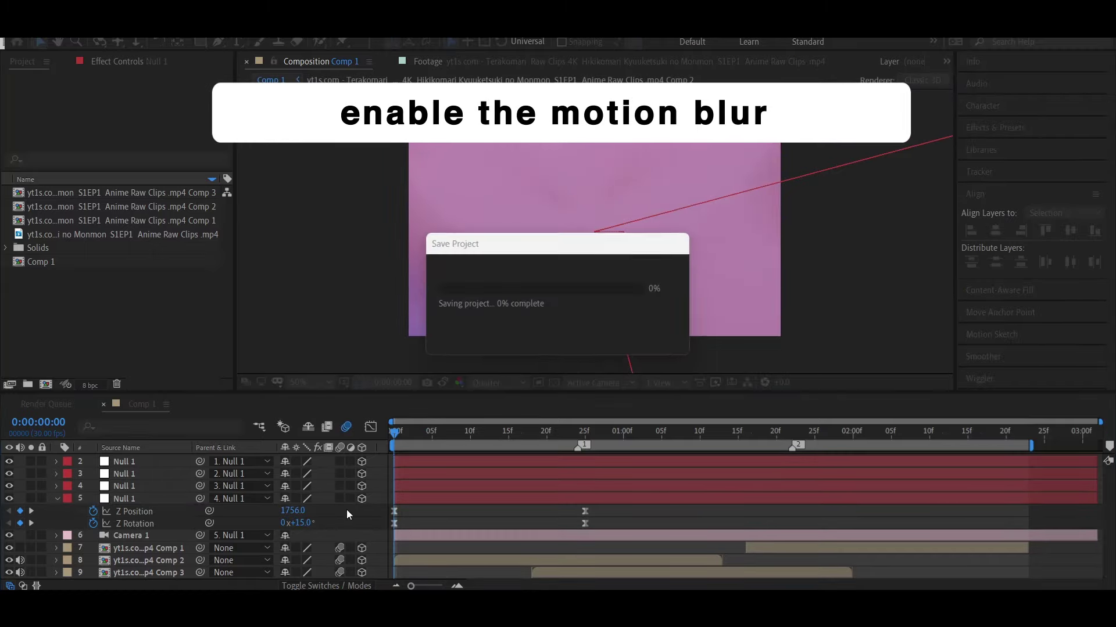
- Set the composition's shutter angle to 256° in the advanced Composition Settings
right_click(347, 511)
left_click(419, 371)
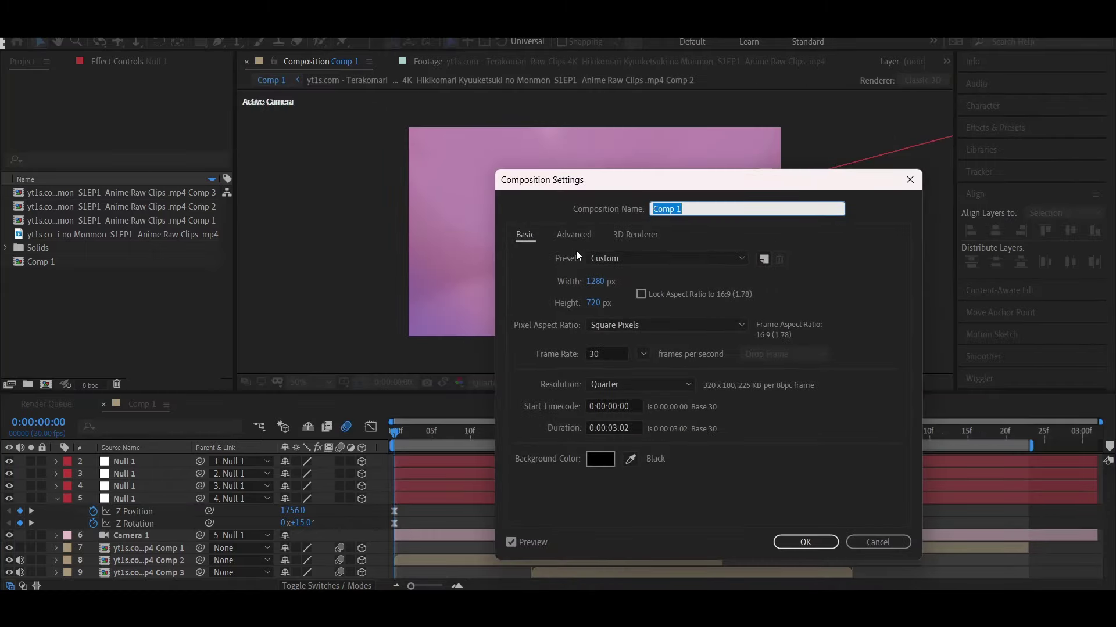
left_click(574, 234)
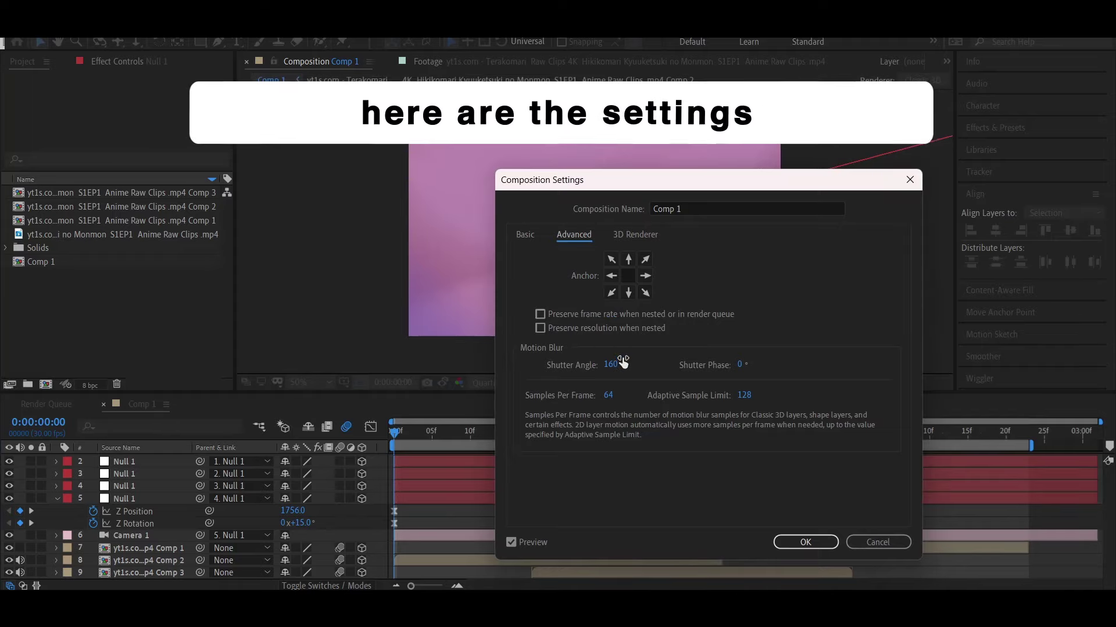
left_click(621, 362)
type("256")
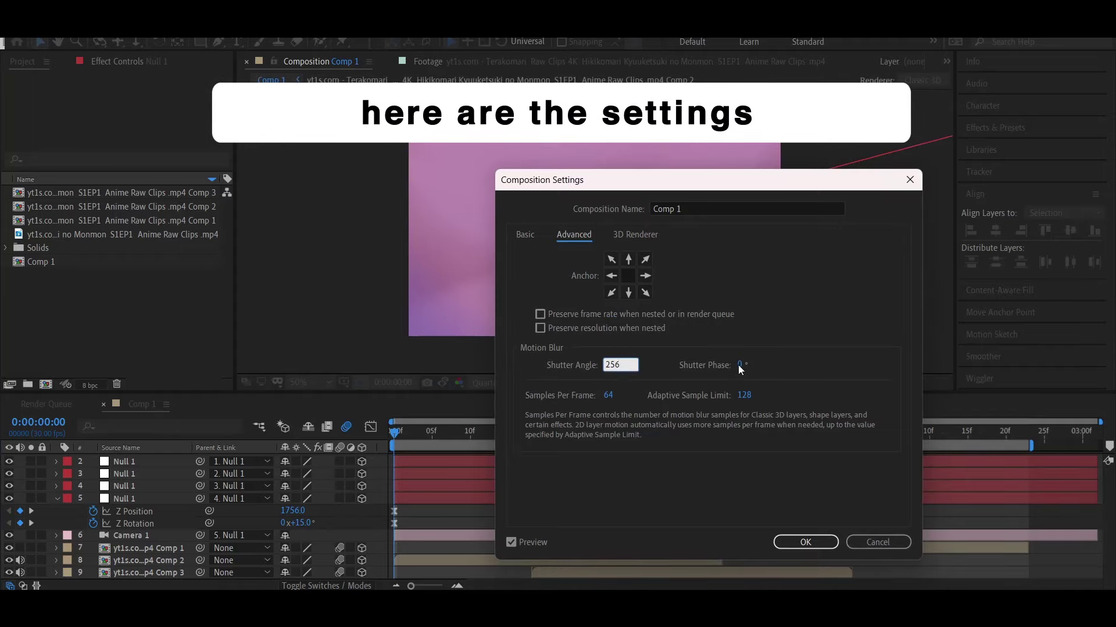
left_click(740, 366)
left_click(806, 542)
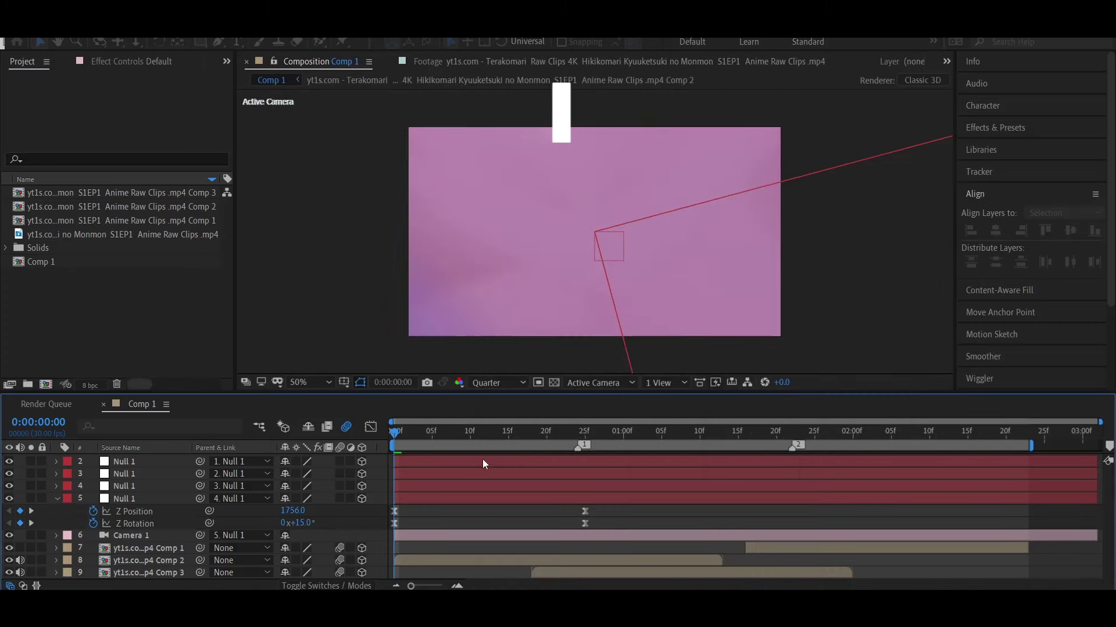
- Preview the motion-blurred zoom-and-spin from the start
key("space")
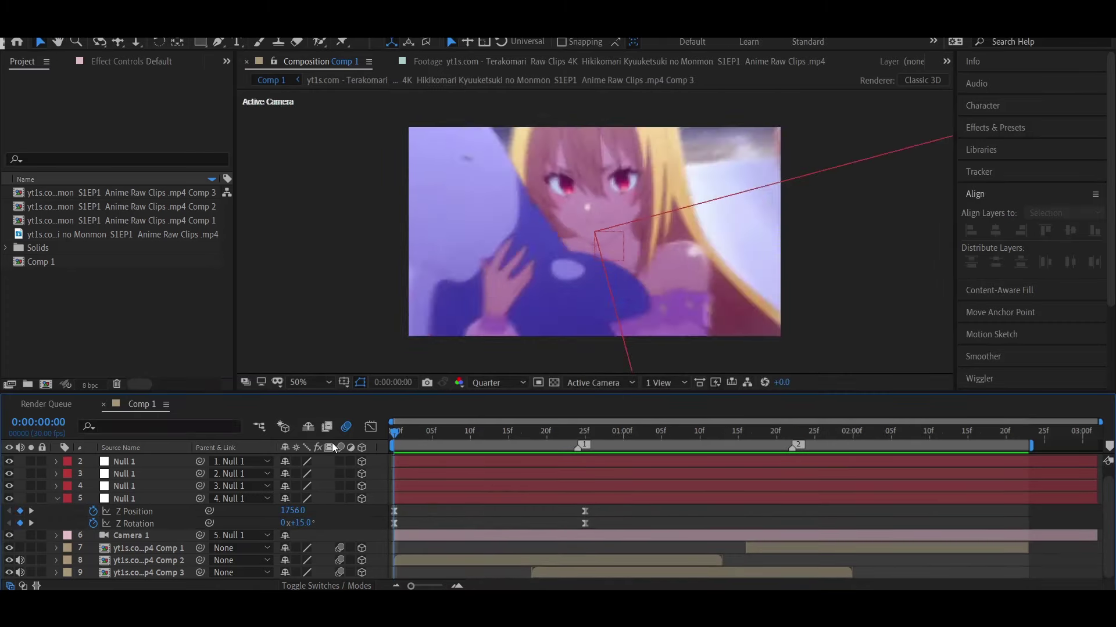
key("space")
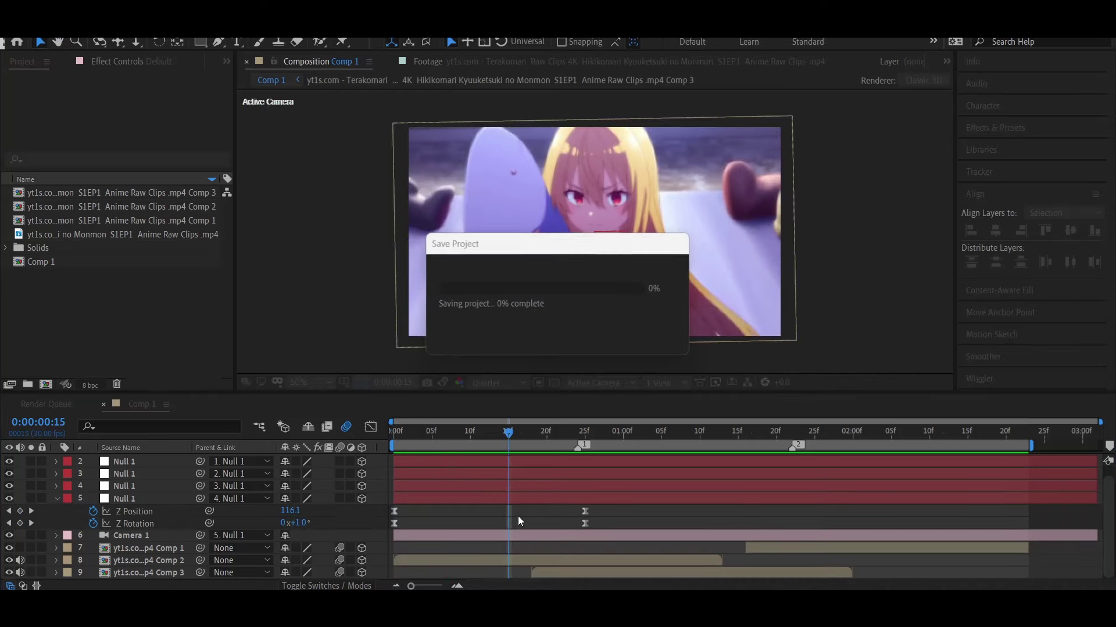
left_click(533, 498)
key("u")
left_click_drag(527, 438, 329, 448)
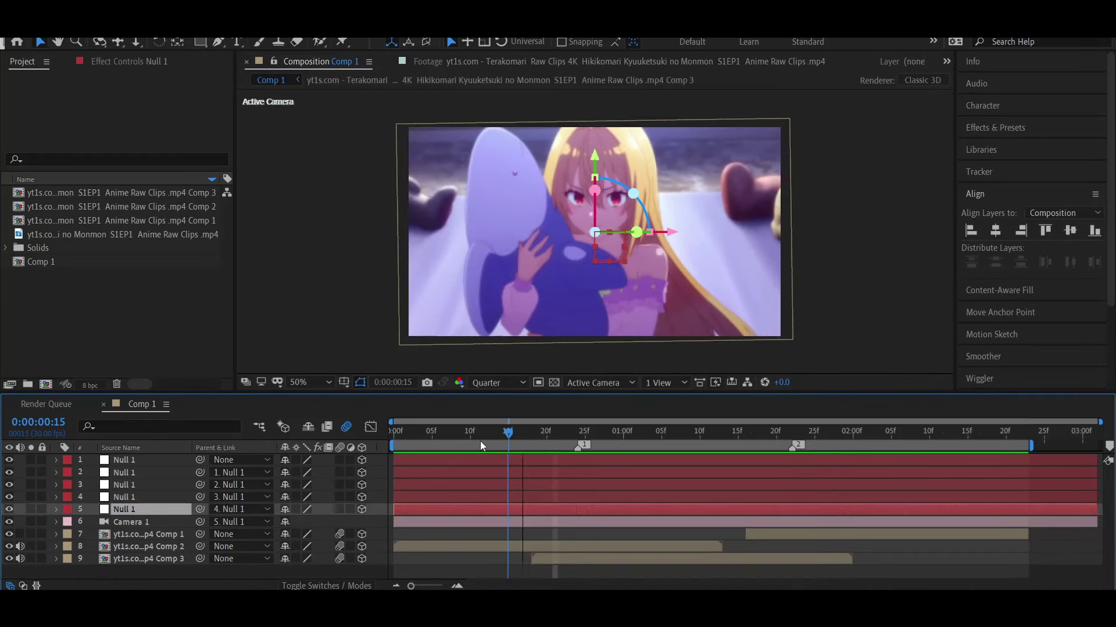
key("space")
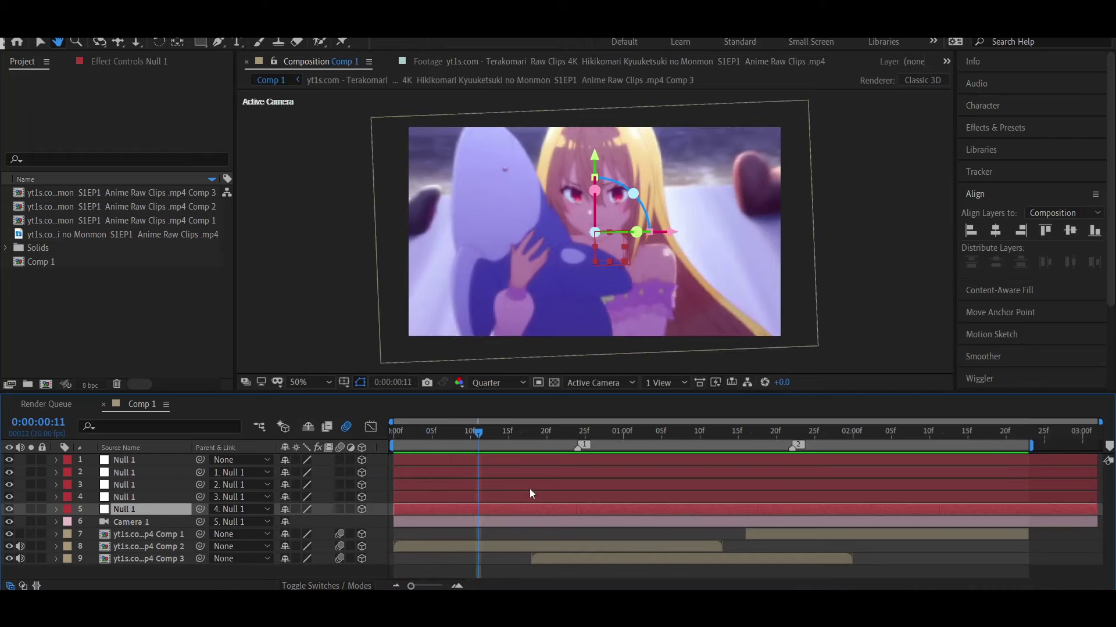
- Select the Comp 2 layer and switch to the Ellipse tool
left_click(552, 547)
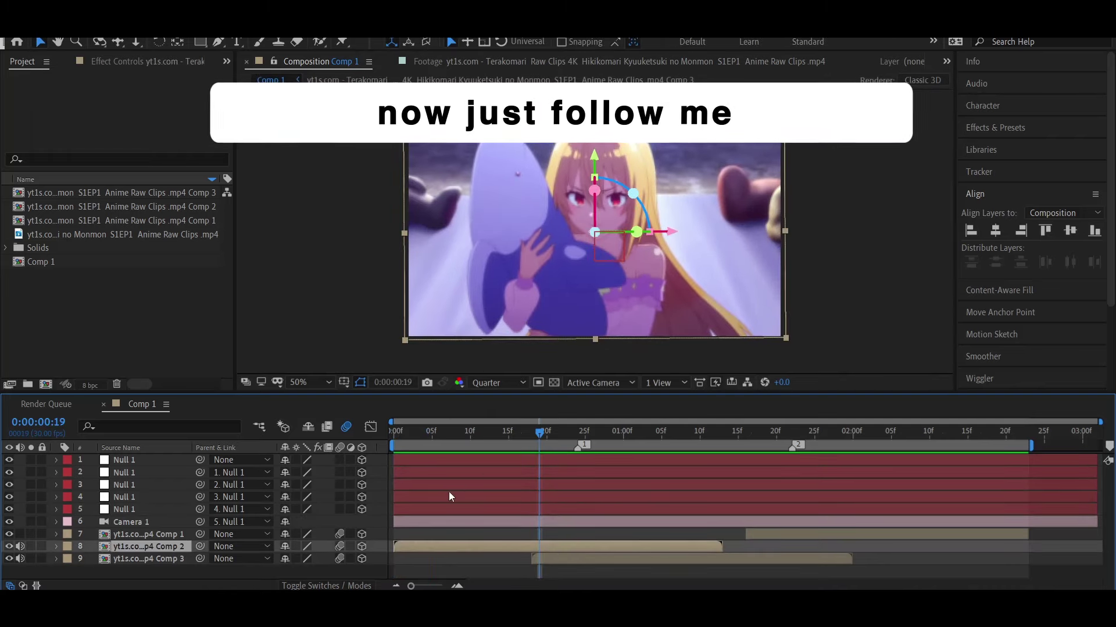
left_click(198, 41)
key("q")
key("q")
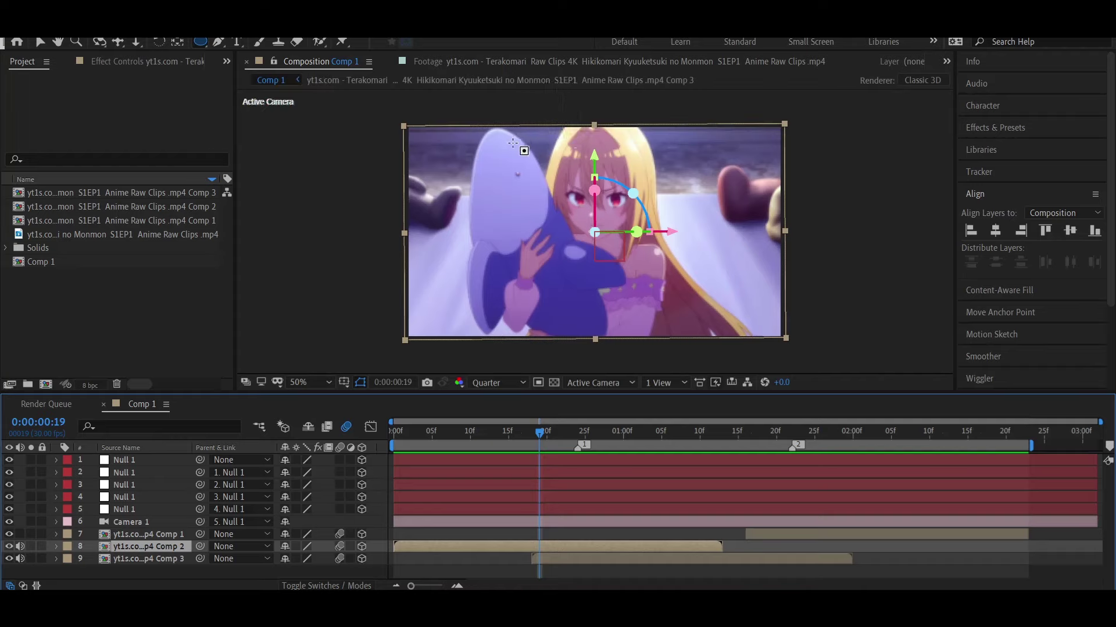
- Draw and enlarge an ellipse mask on Comp 2, then invert Mask 1
left_click_drag(513, 143, 698, 313)
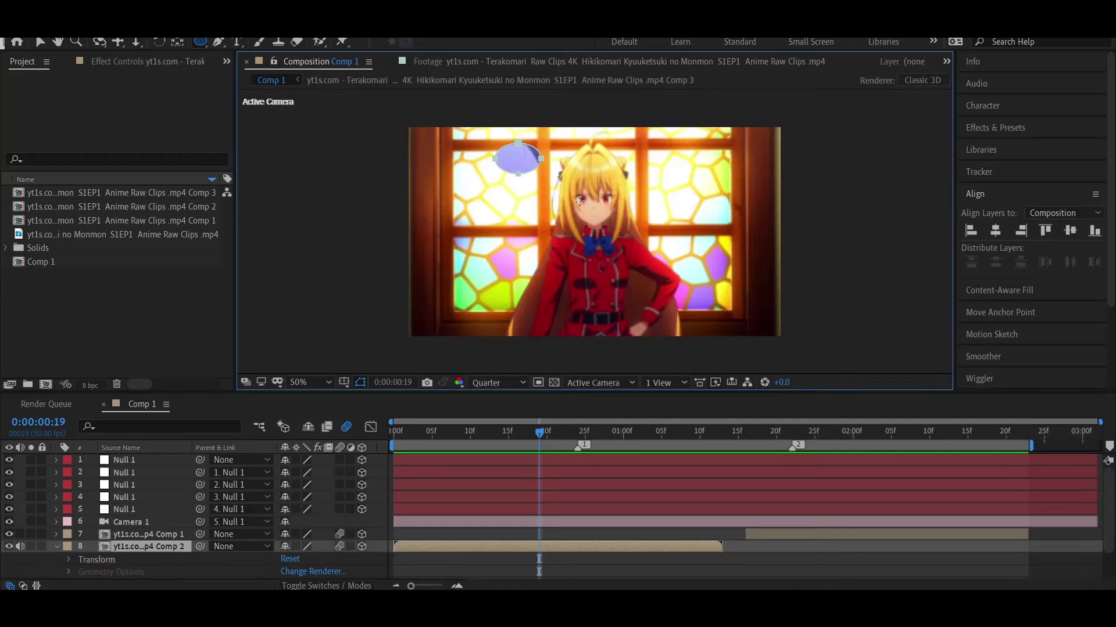
left_click_drag(687, 299, 693, 320)
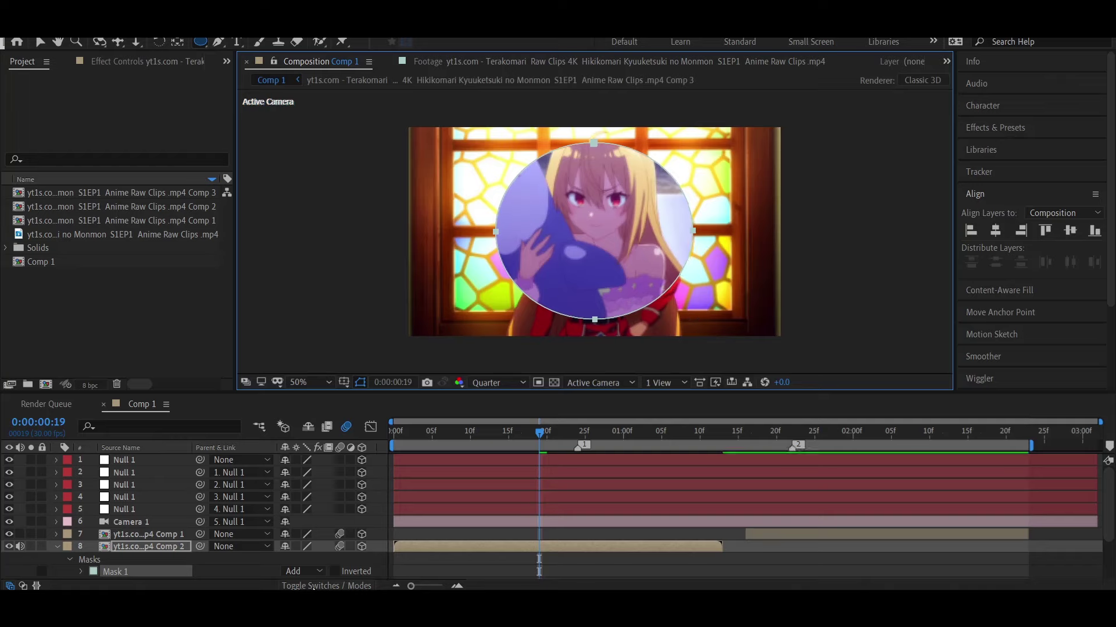
left_click(341, 570)
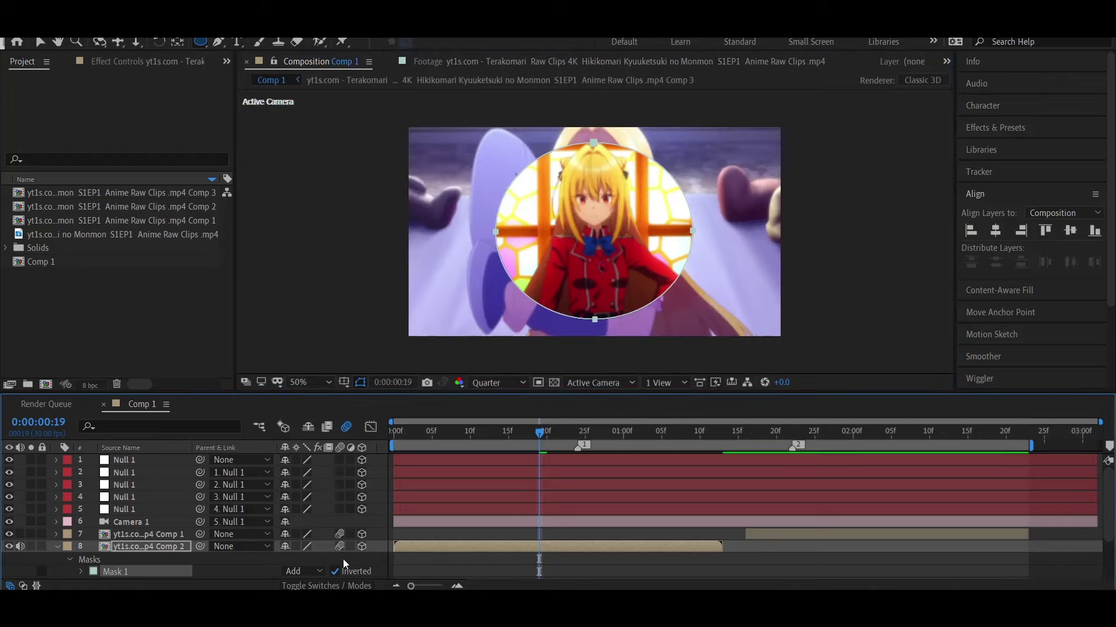
key("m")
key("m")
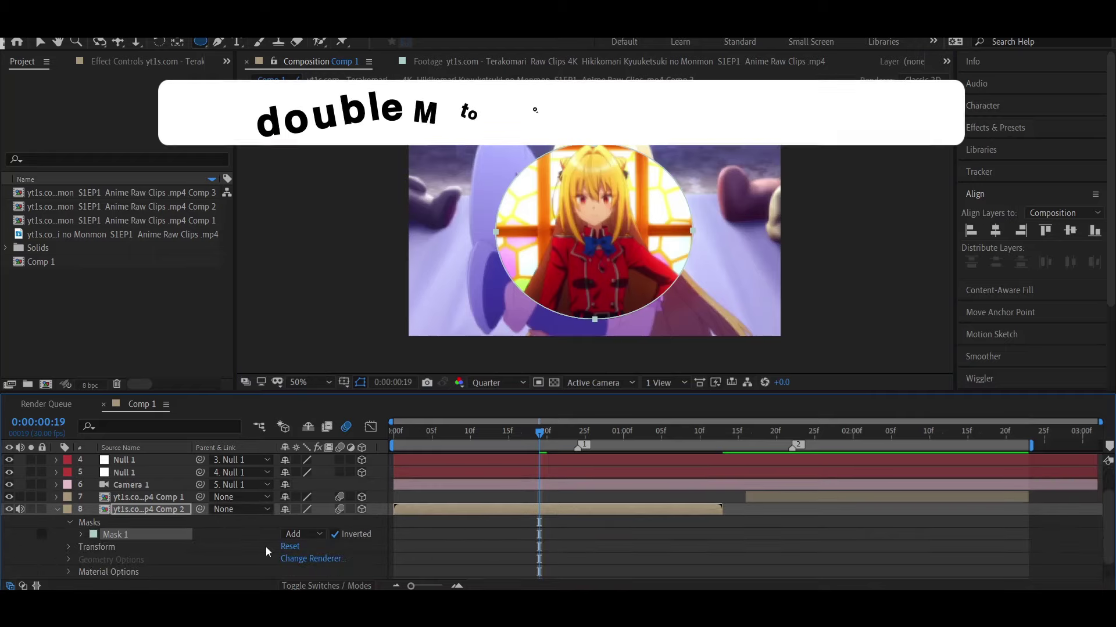
- Give the Comp 2 Mask 1 a 400-pixel feather
key("m")
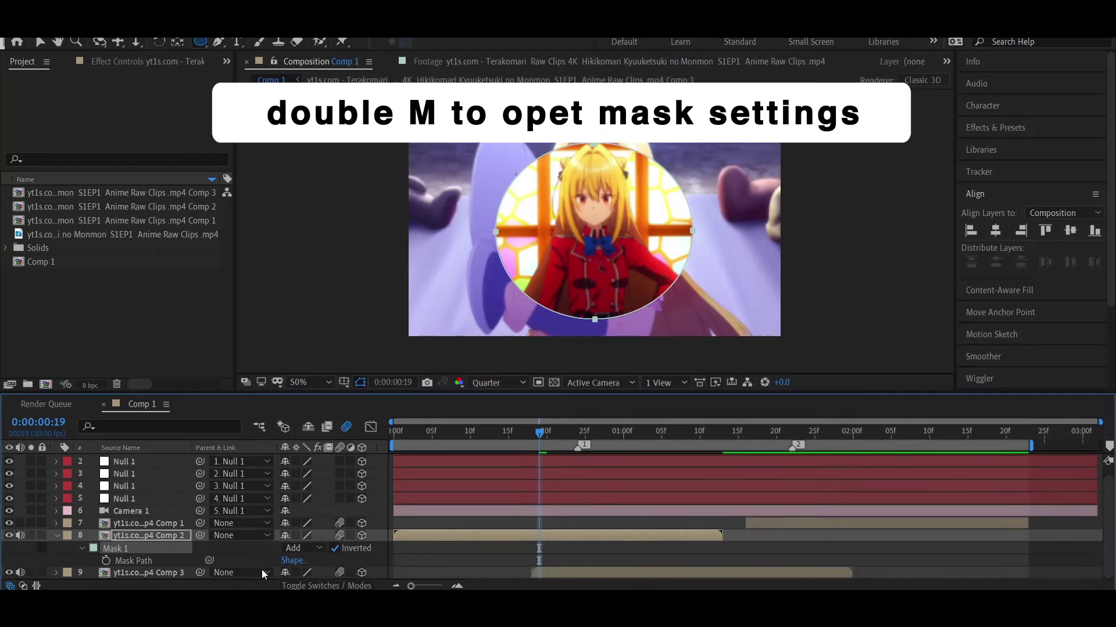
scroll(261, 566, "up", 1)
key("m")
key("m")
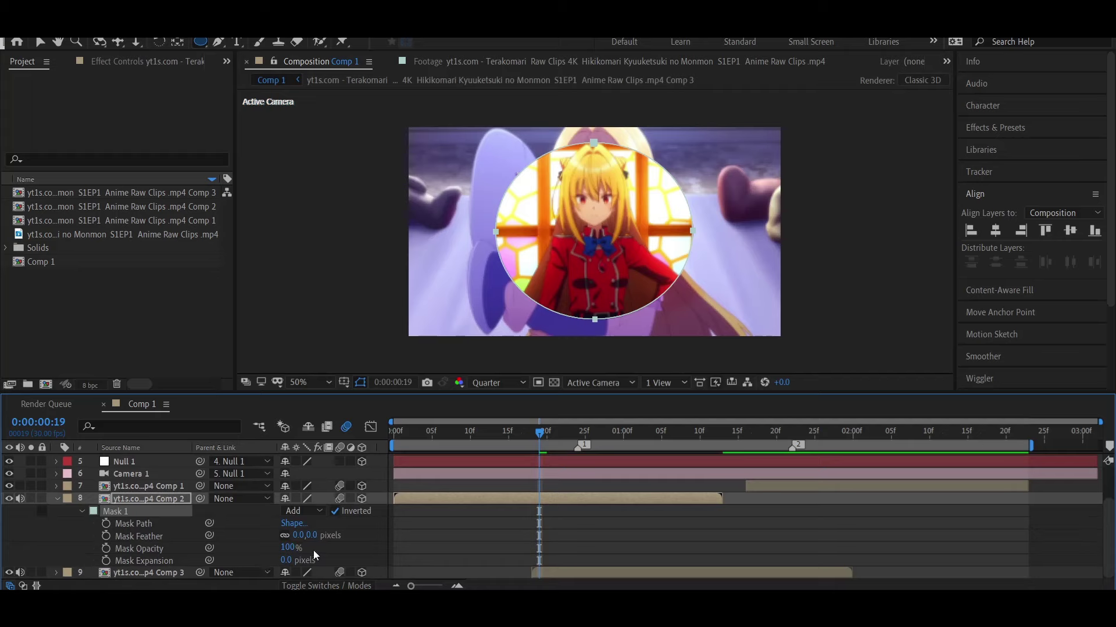
left_click_drag(312, 537, 434, 540)
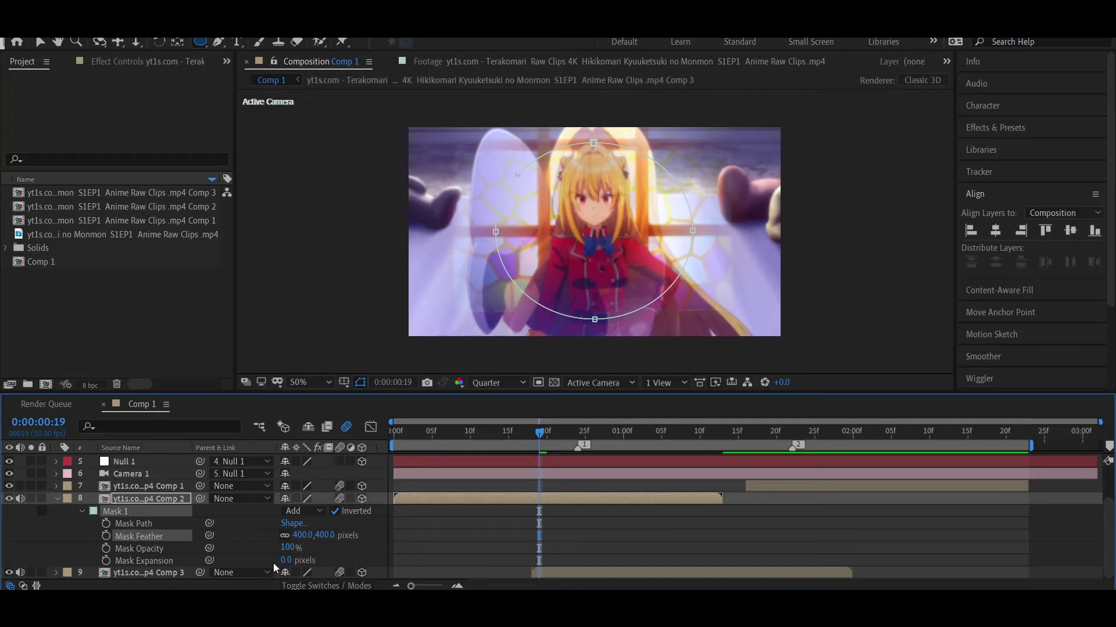
- Keyframe Mask Expansion from -362 to 173 pixels at 1:12 and scrub to check the reveal
mouse_move(264, 565)
left_mouse_down()
mouse_move(283, 551)
mouse_move(228, 573)
left_mouse_up()
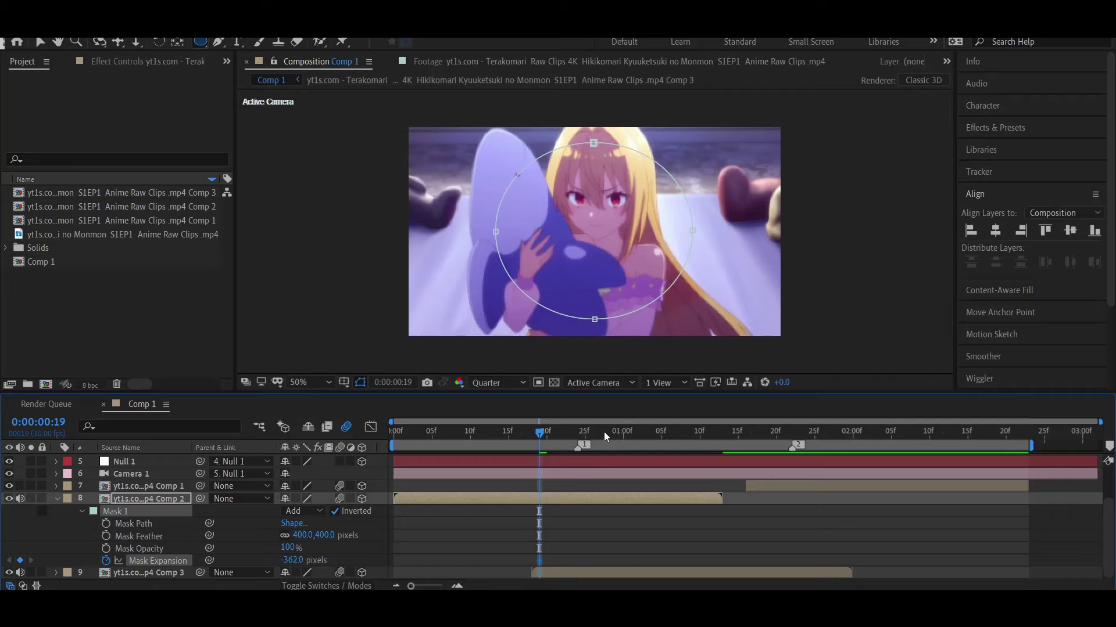
left_click(615, 433)
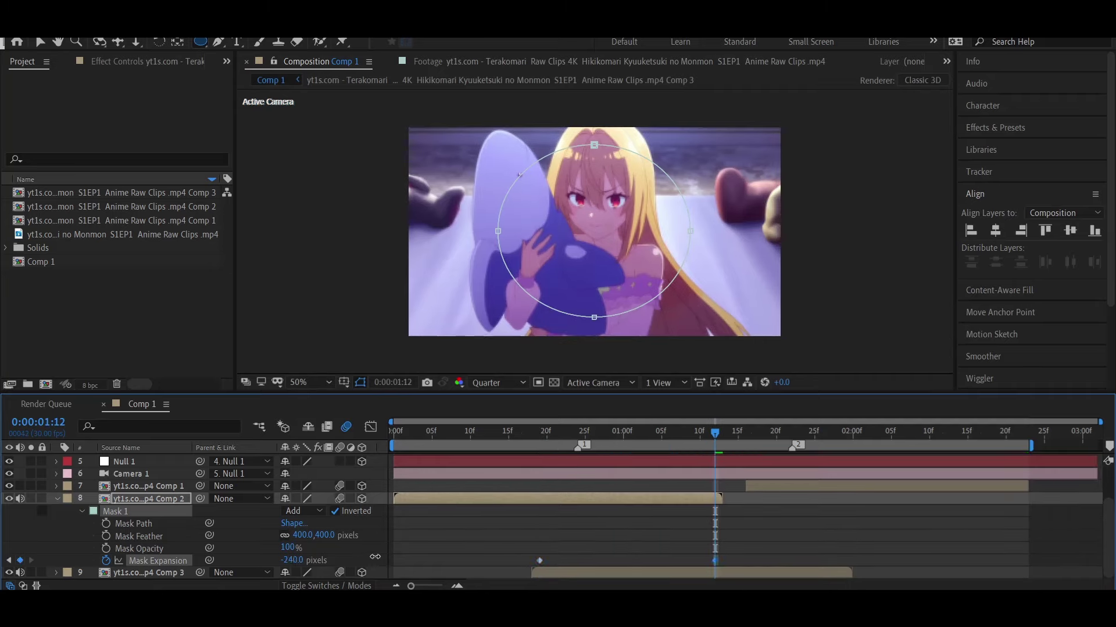
left_click_drag(375, 557, 583, 538)
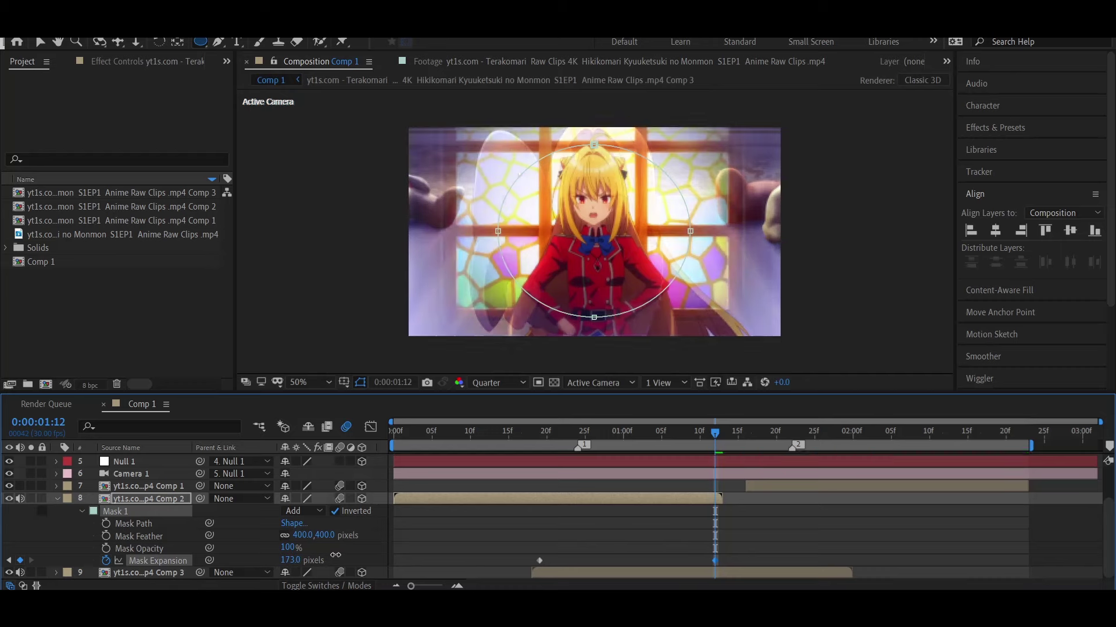
left_click(584, 546)
left_click_drag(533, 434, 718, 451)
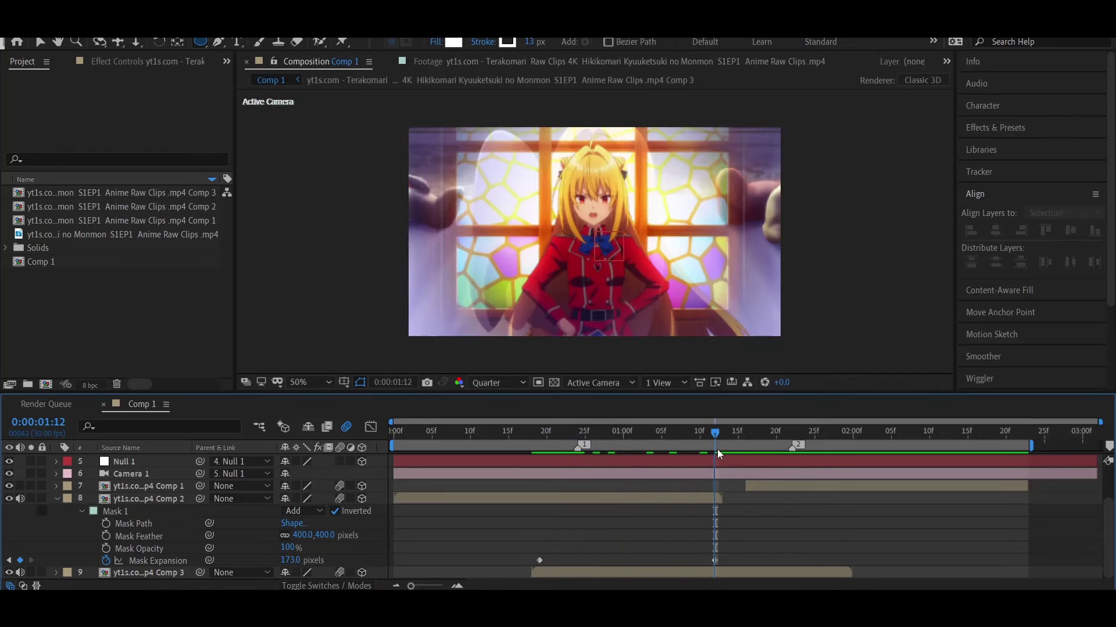
- Apply the Motion Tile effect to the Comp 3 clip layer
left_click(674, 501)
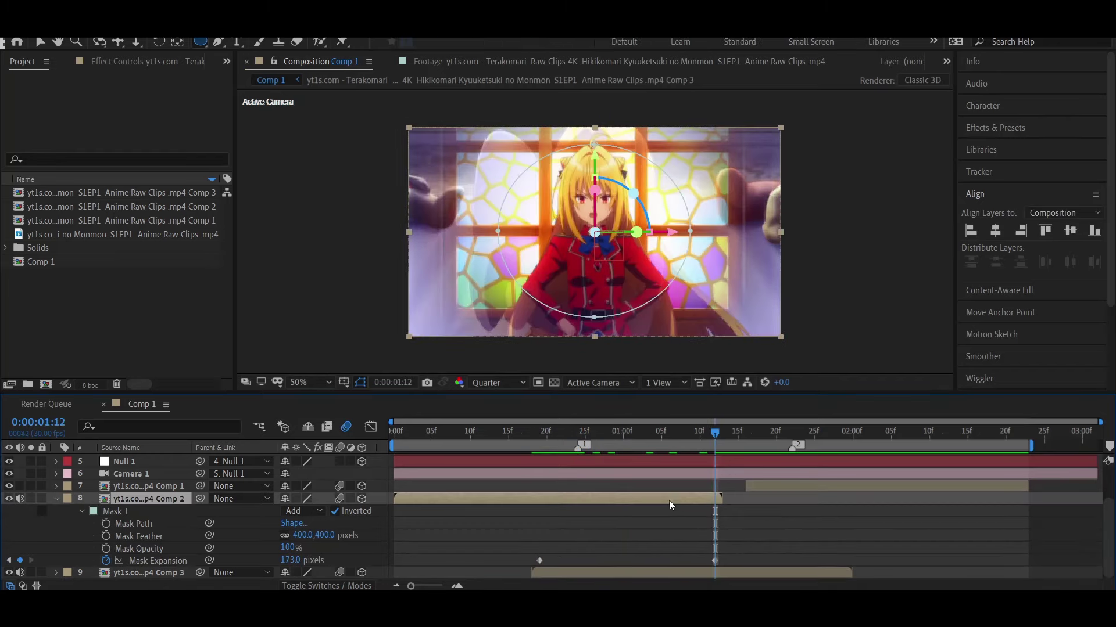
key("u")
left_click(577, 561)
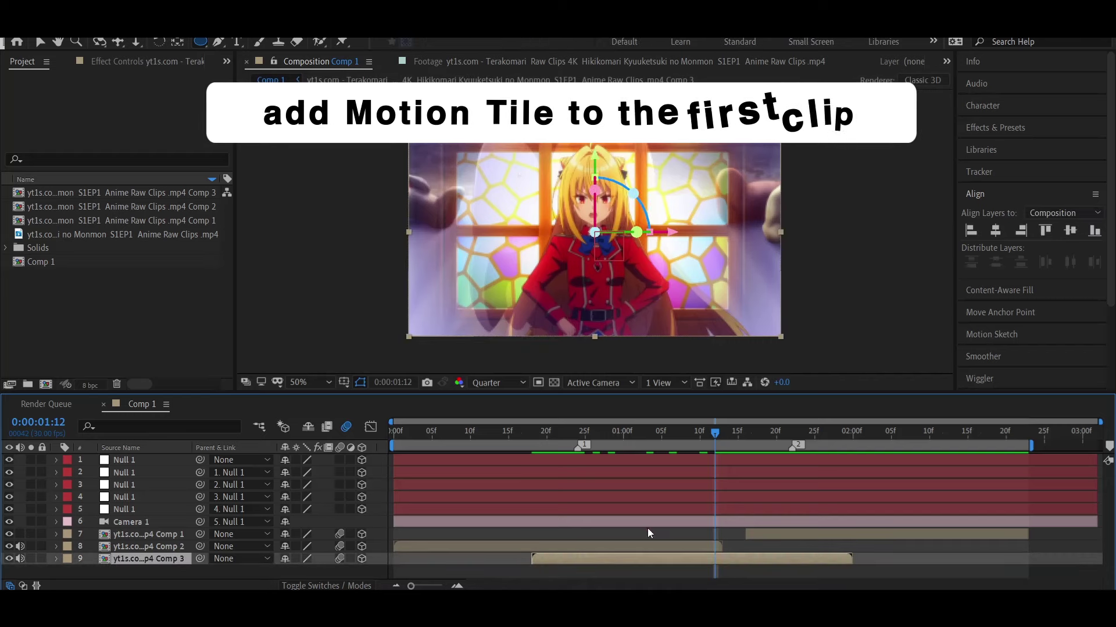
key("ctrl+space")
type("mo")
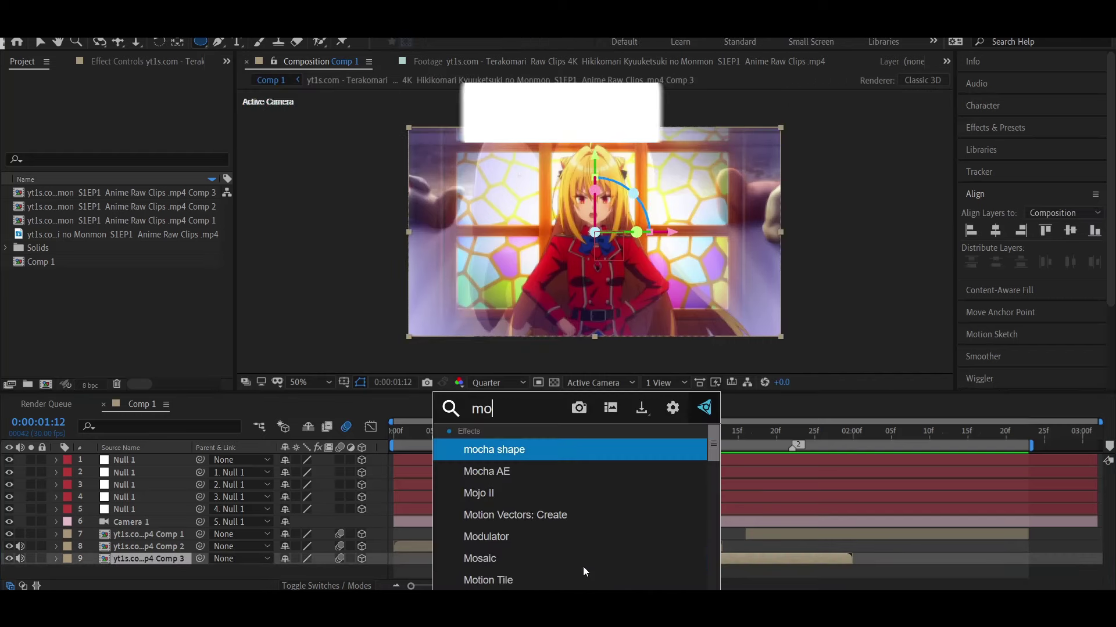
type("tio")
key("Down")
key("Return")
- Set Motion Tile output width and height to 350 with Mirror Edges on
key("v")
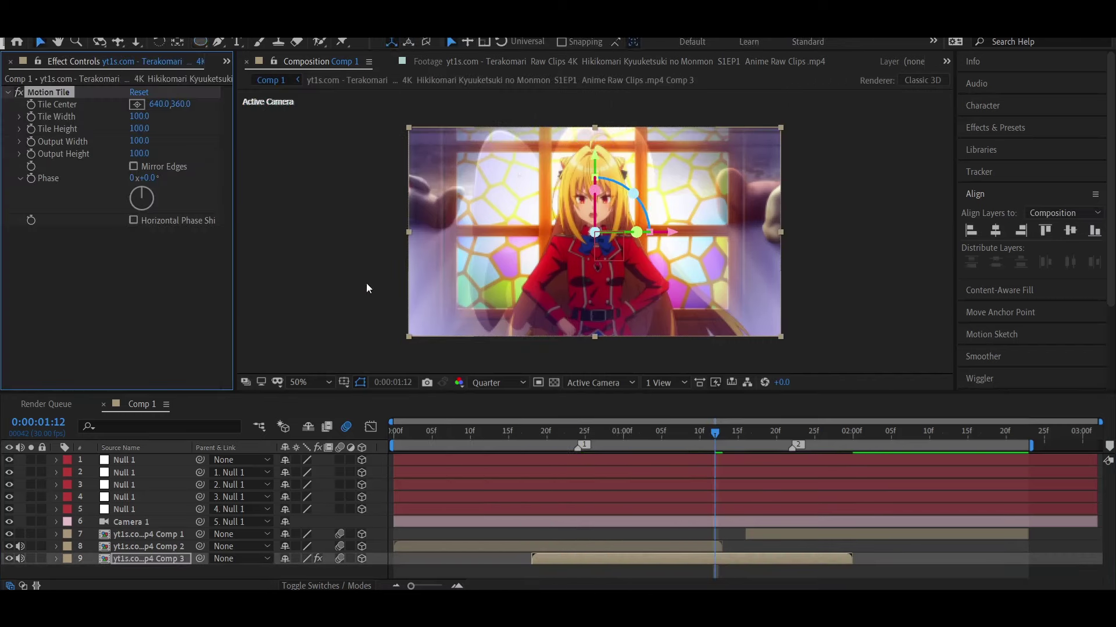
left_click(152, 165)
left_click(140, 154)
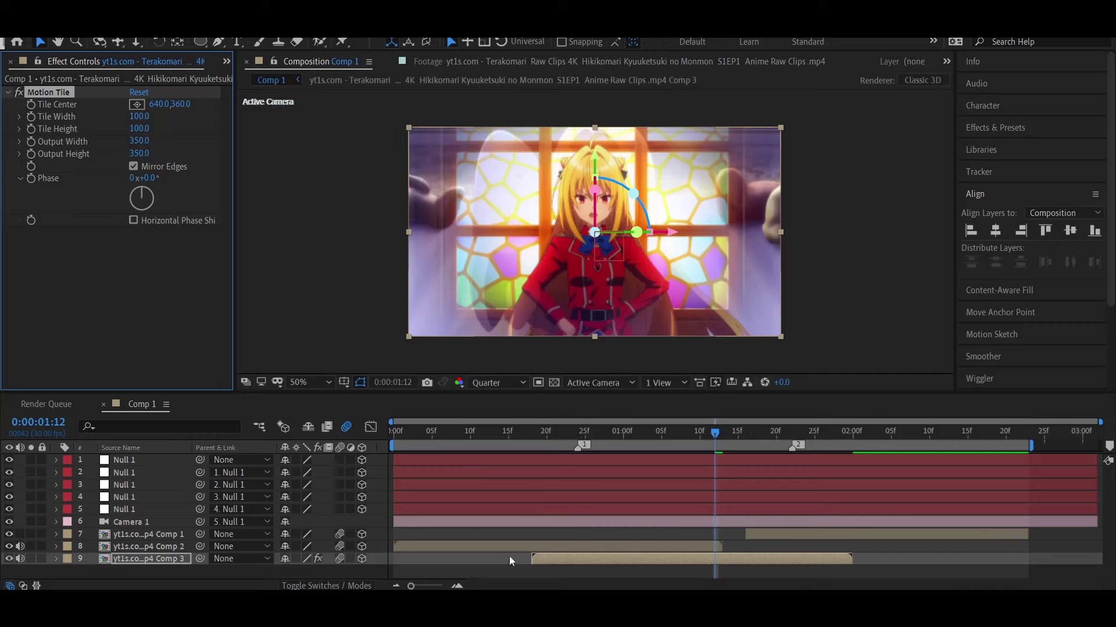
left_click(499, 573)
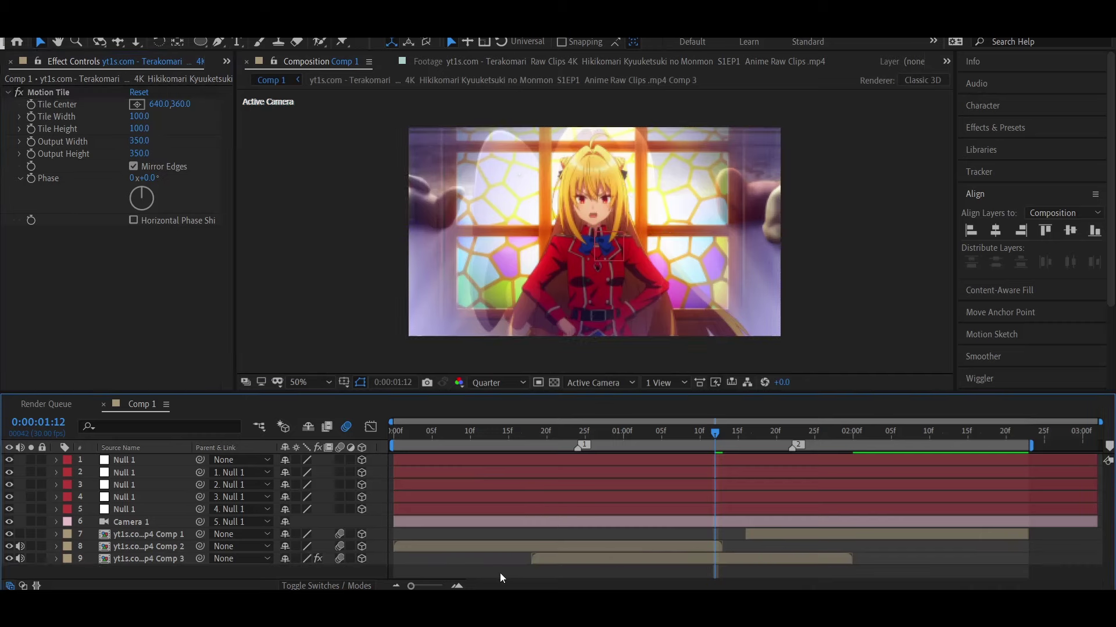
left_click(530, 502)
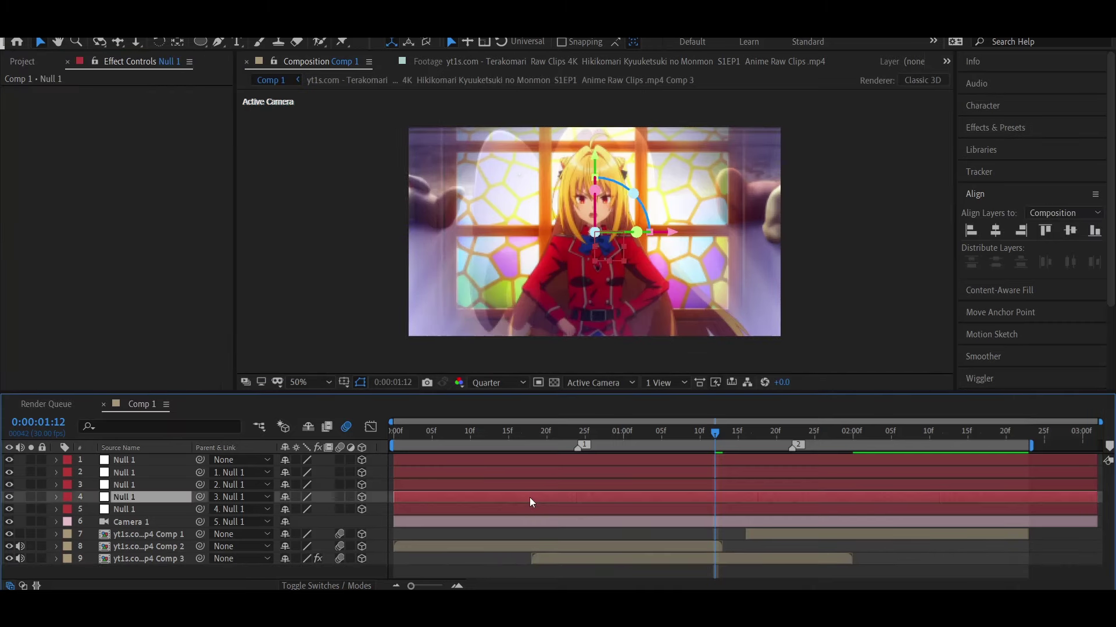
- Scale the Comp 3 clip to 70% and select Null layer 4 at 0:00:00:18
left_click(587, 563)
key("s")
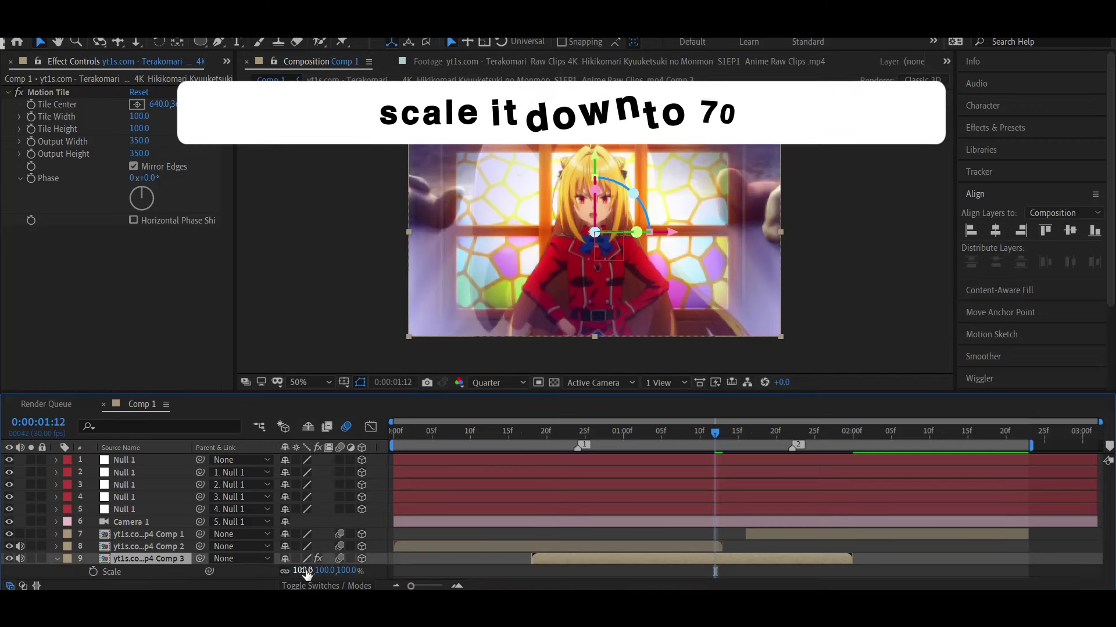
left_click(299, 570)
type("70")
key("Return")
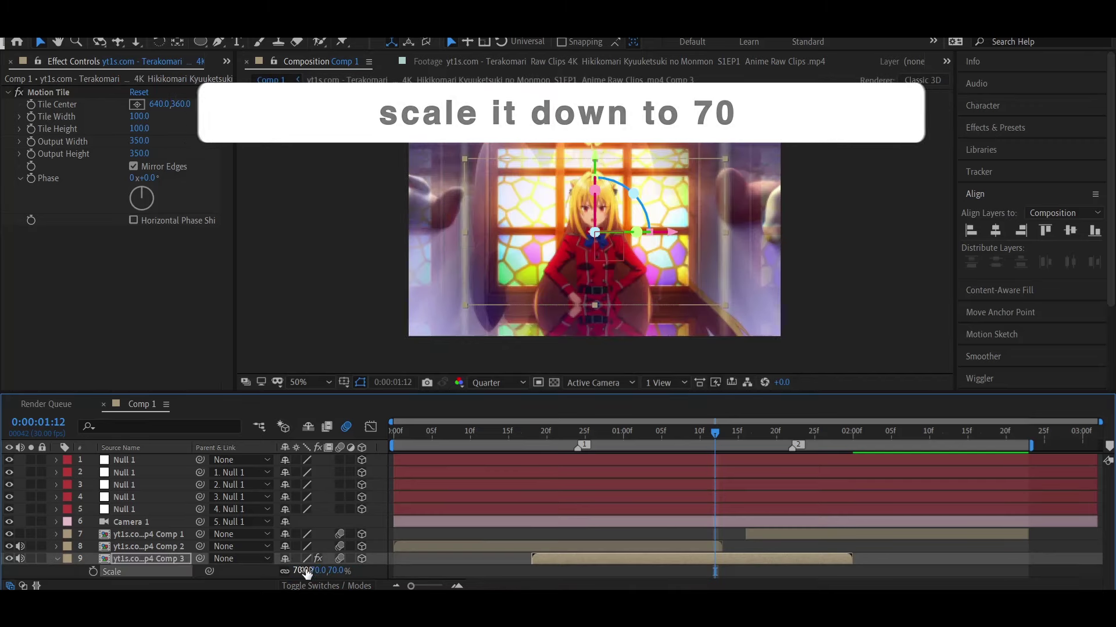
left_click(535, 497)
left_click(525, 434)
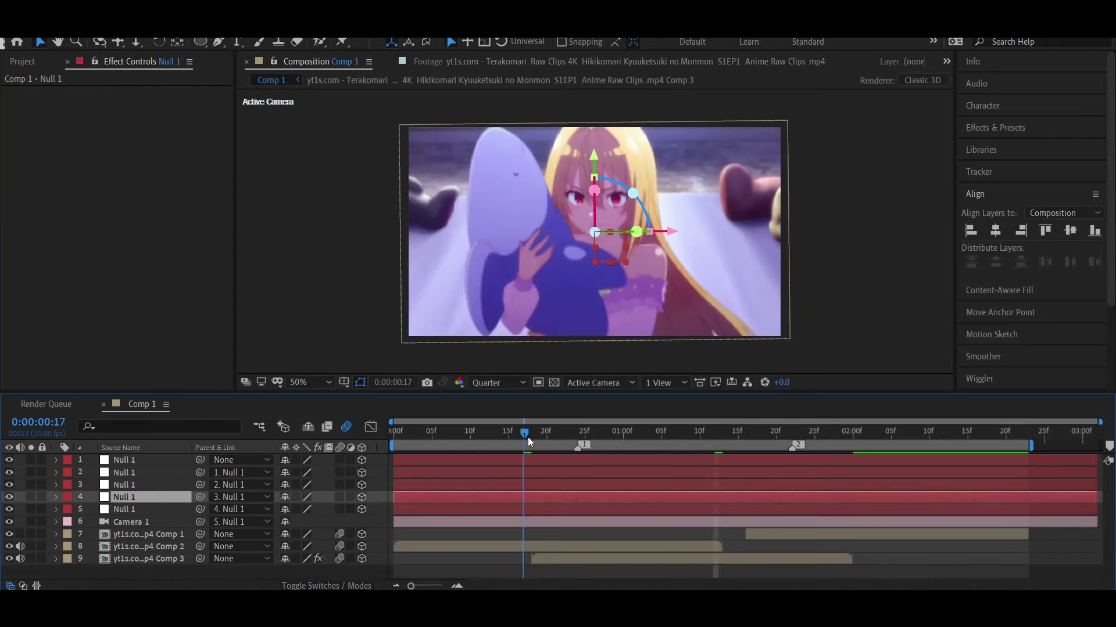
- Set starting Z Rotation and Position keyframes on Null layer 4 at 0:00:00:18
key("r")
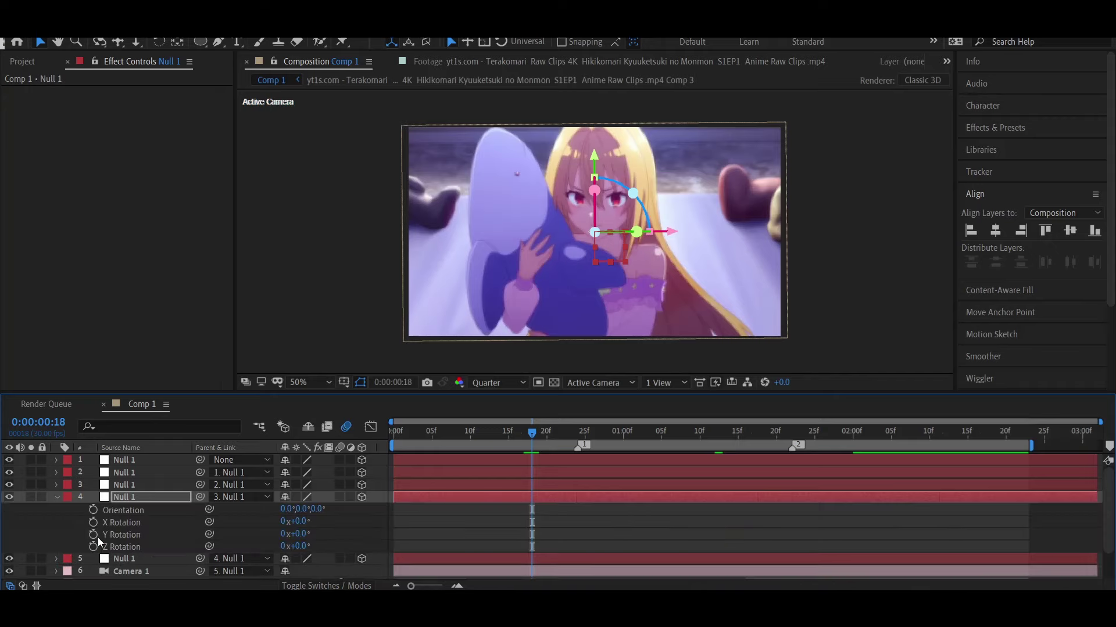
left_click(93, 547)
key("u")
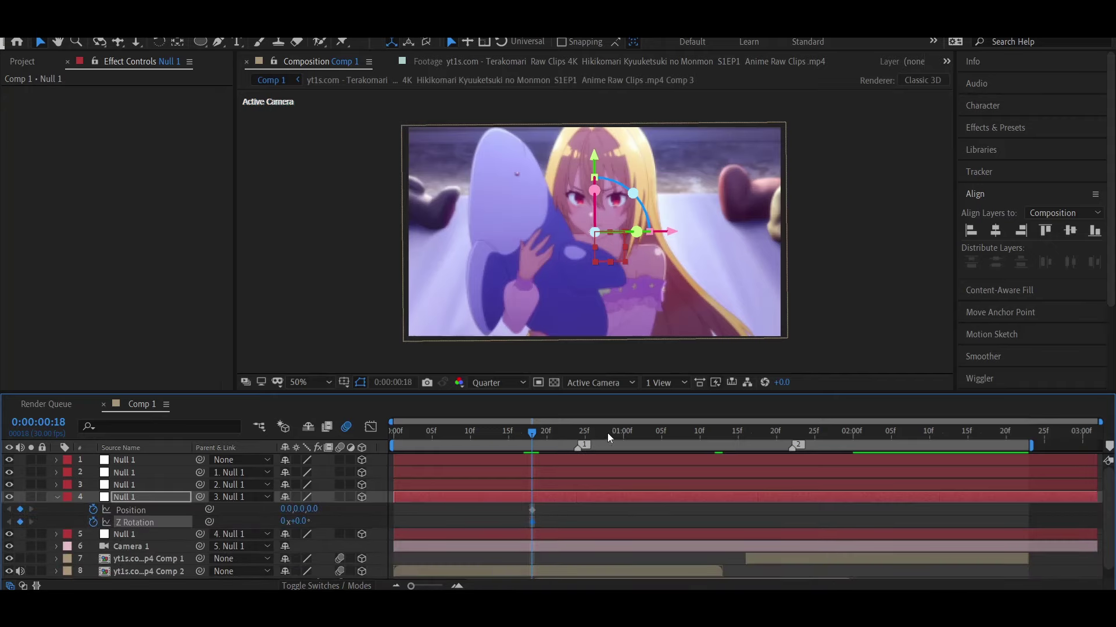
left_click(768, 433)
key("space")
key("space")
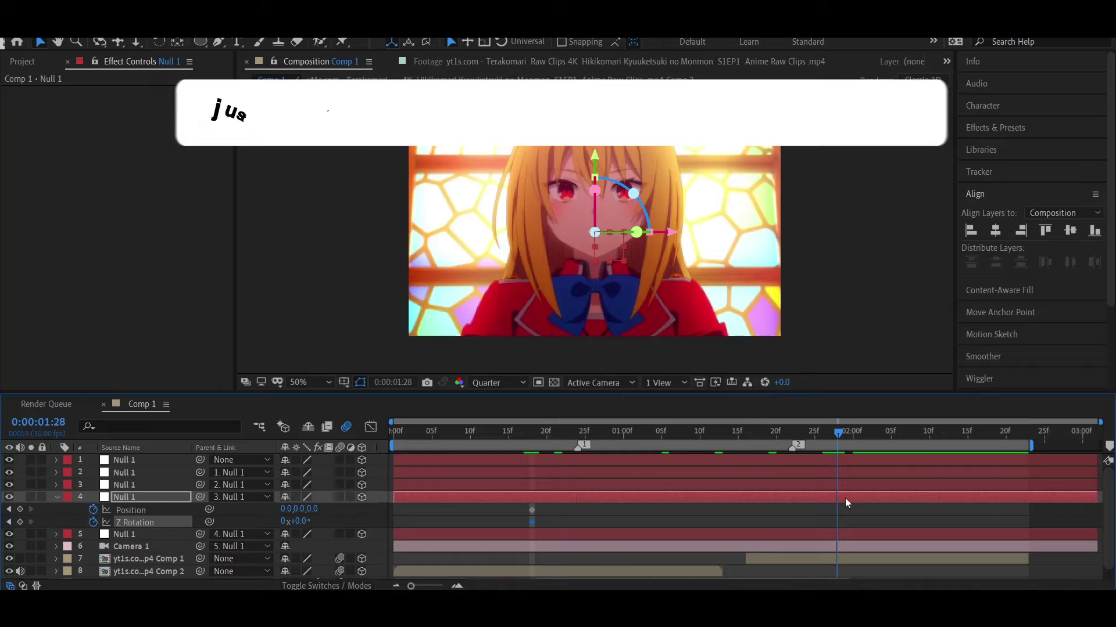
key("Page_Up")
key("Page_Up")
key("Page_Up")
- Push the null to Z 1427 with 9° Z rotation, ending the move at 0:00:01:23
left_click(734, 511)
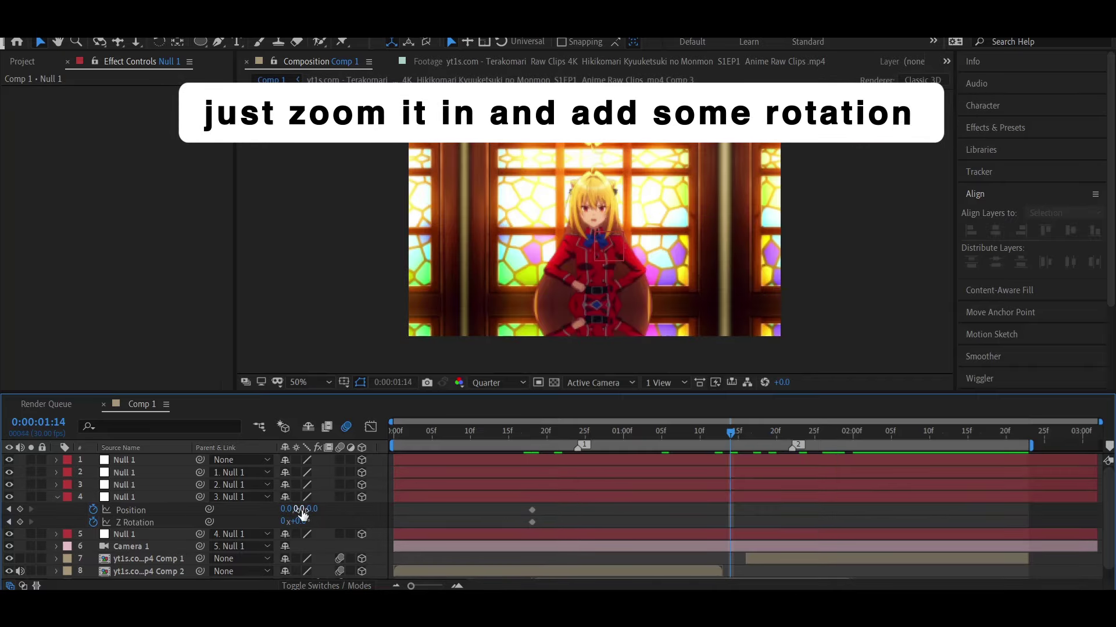
left_click_drag(314, 509, 1097, 481)
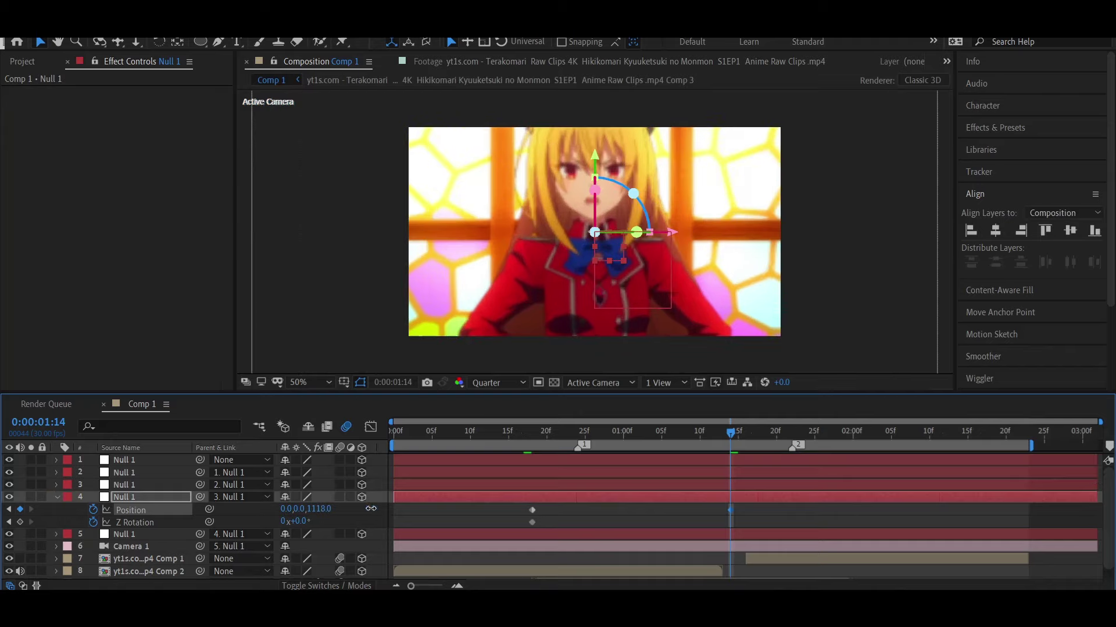
left_click_drag(1097, 481, 497, 505)
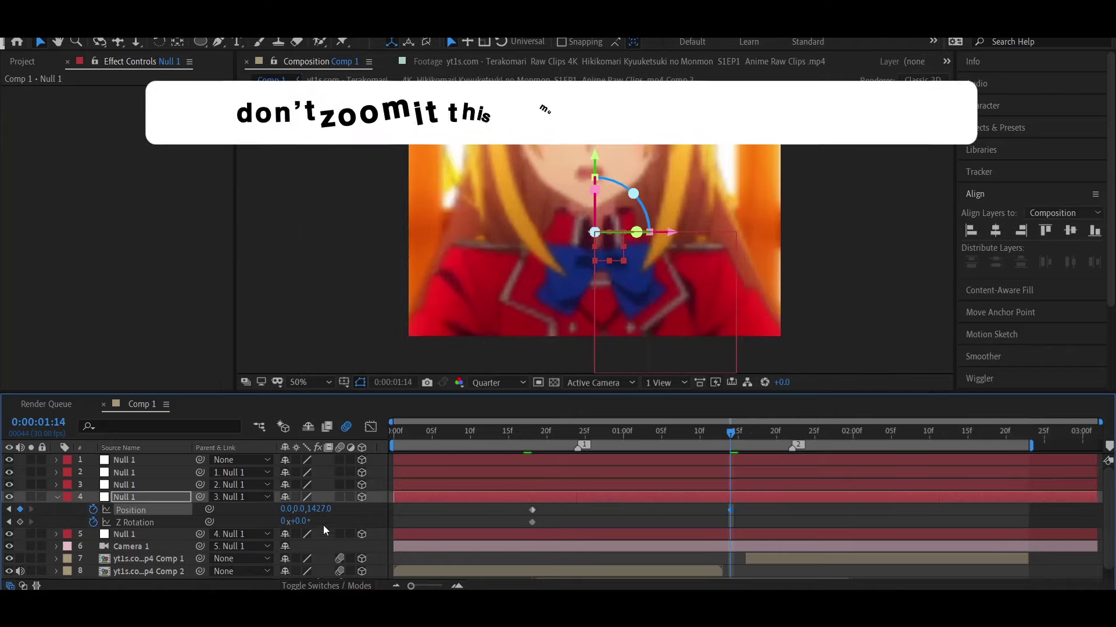
mouse_move(307, 521)
left_mouse_down()
mouse_move(334, 522)
mouse_move(262, 514)
left_mouse_up()
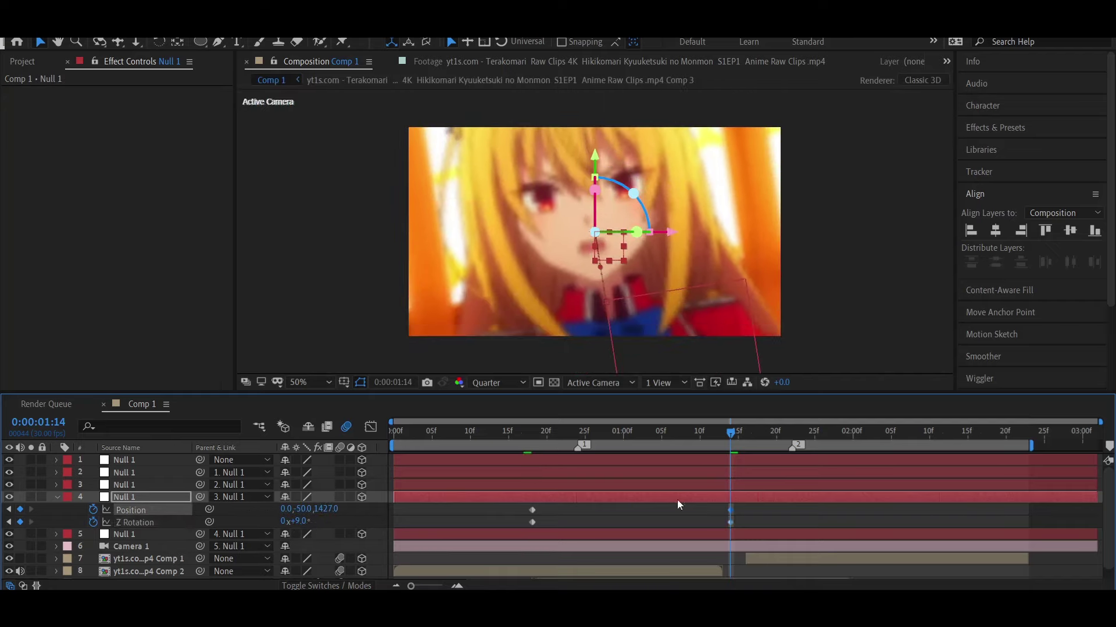
left_click(750, 516)
mouse_move(742, 523)
left_mouse_down()
mouse_move(727, 505)
mouse_move(801, 515)
mouse_move(510, 505)
left_mouse_up()
- Apply Easy Ease to Null 4's keyframes and reselect them at 0:00:00:24
right_click(169, 521)
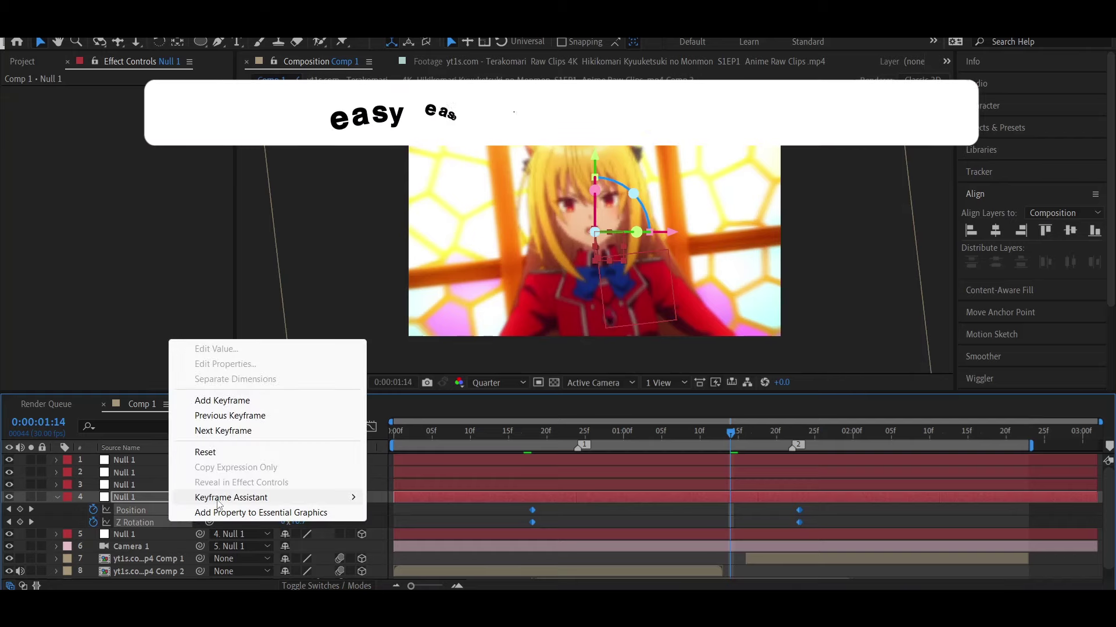
mouse_move(237, 495)
left_click(459, 406)
left_click(567, 539)
key("u")
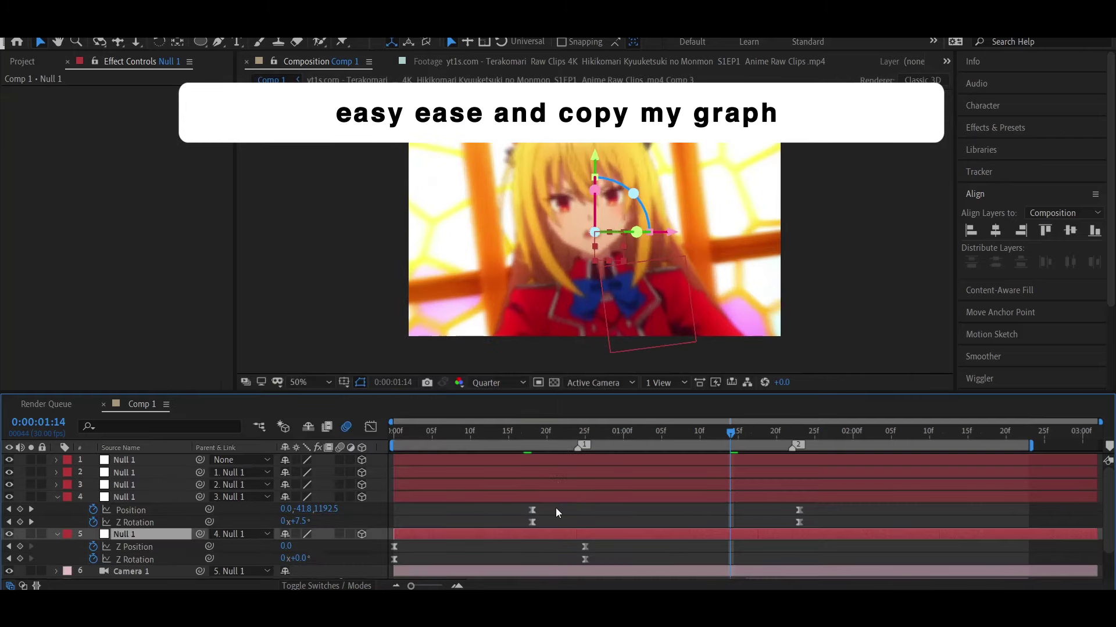
scroll(555, 508, "down", 1)
left_click_drag(498, 473, 862, 500)
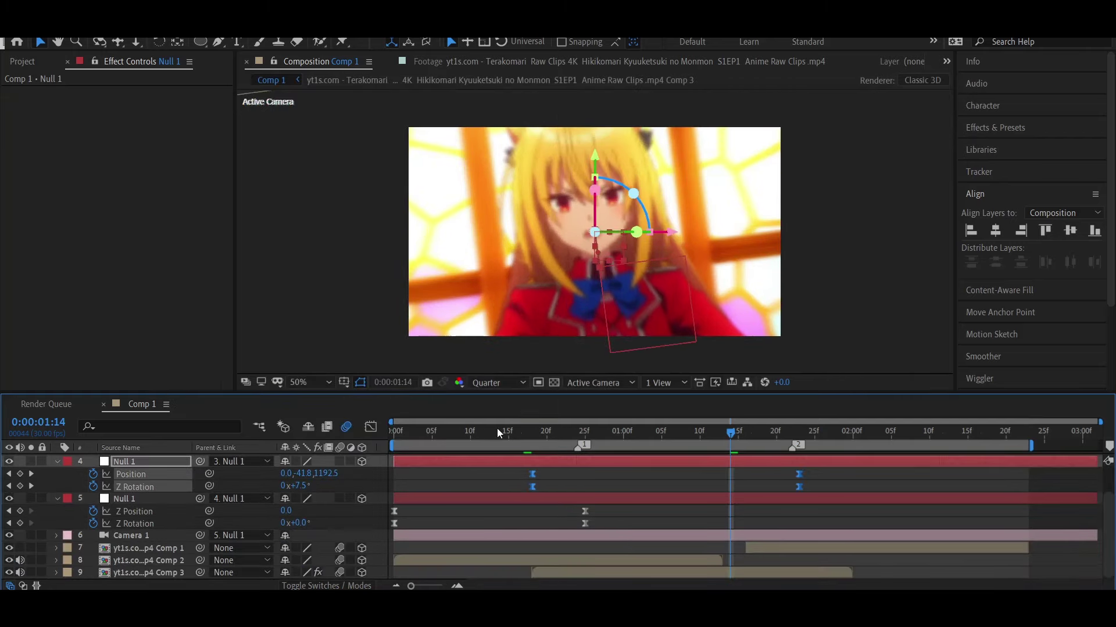
left_click_drag(497, 427, 562, 434)
left_click(578, 434)
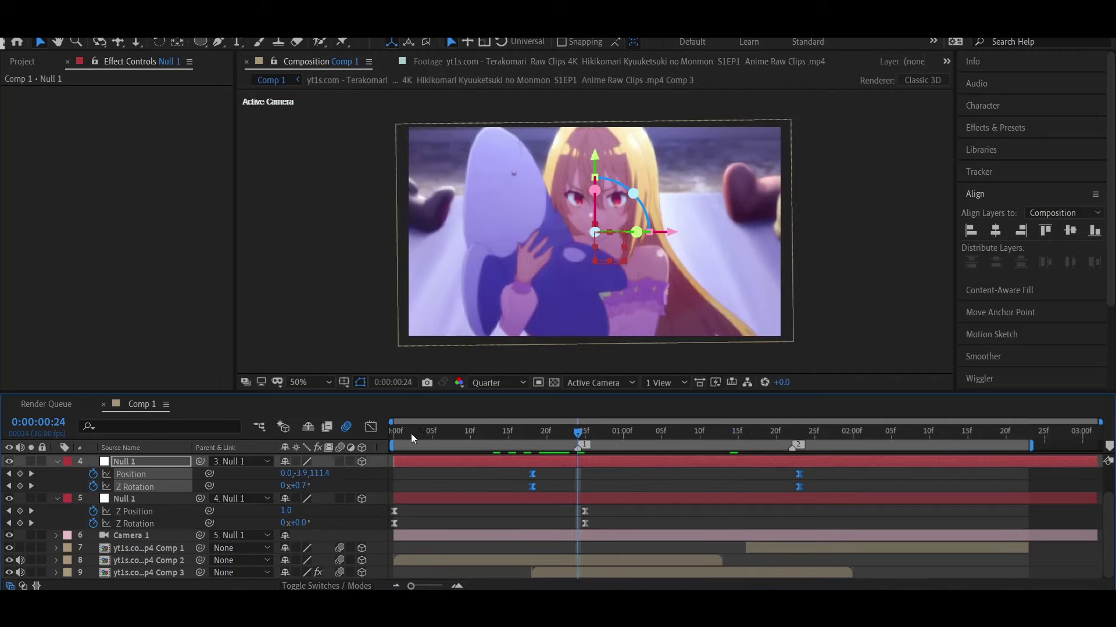
- In the speed graph, pull the influence handle left so the speed peaks early
left_click(371, 427)
right_click(496, 504)
left_click(541, 382)
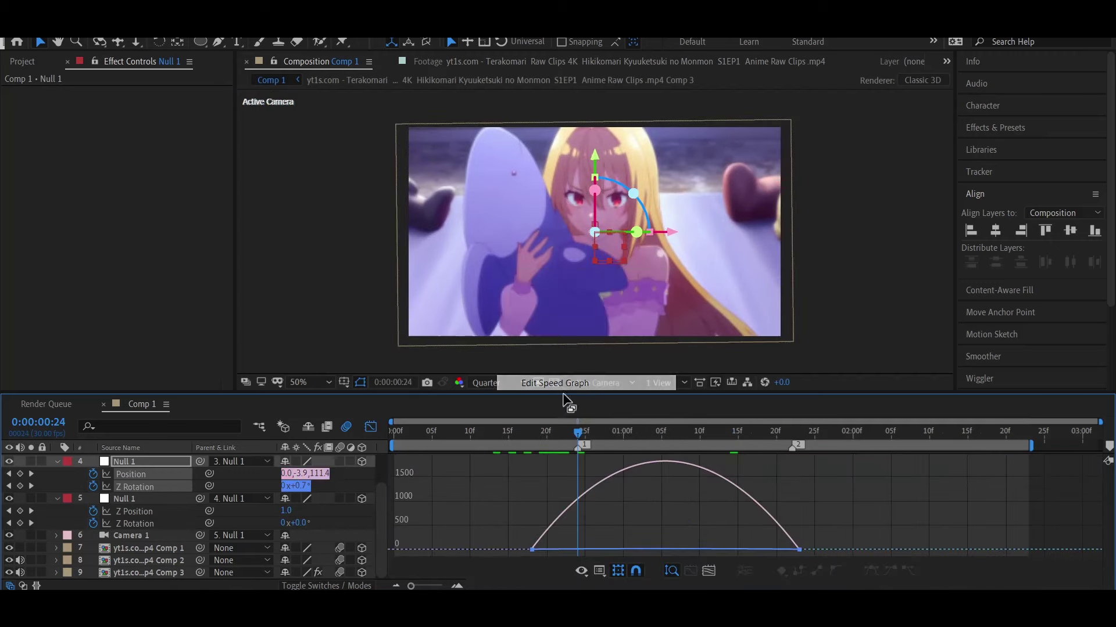
left_click_drag(503, 536, 825, 560)
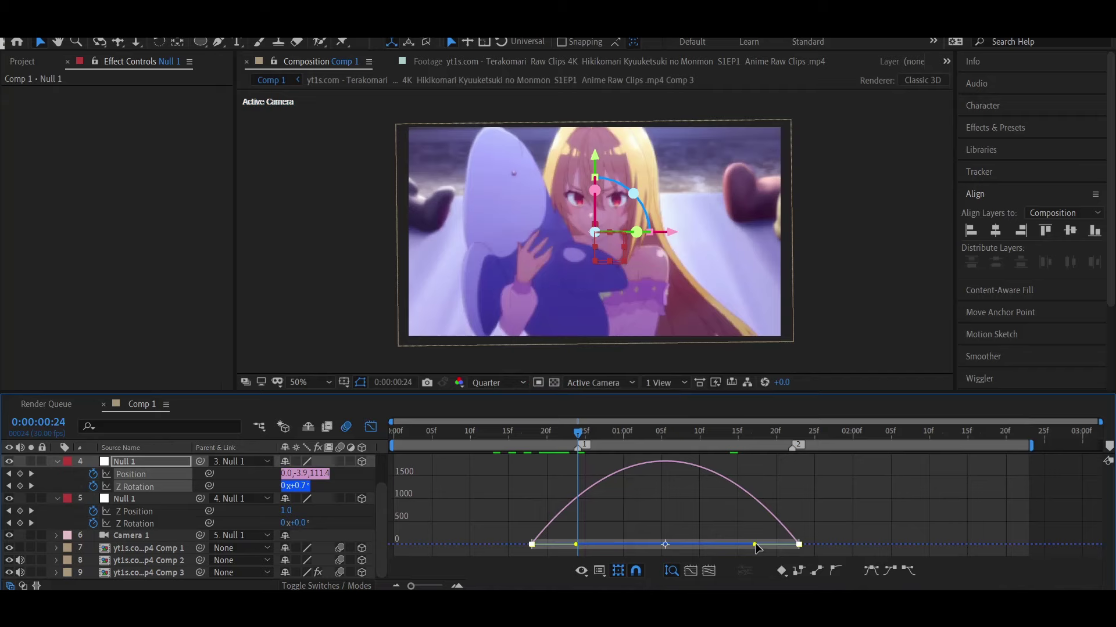
left_click_drag(754, 545, 678, 547)
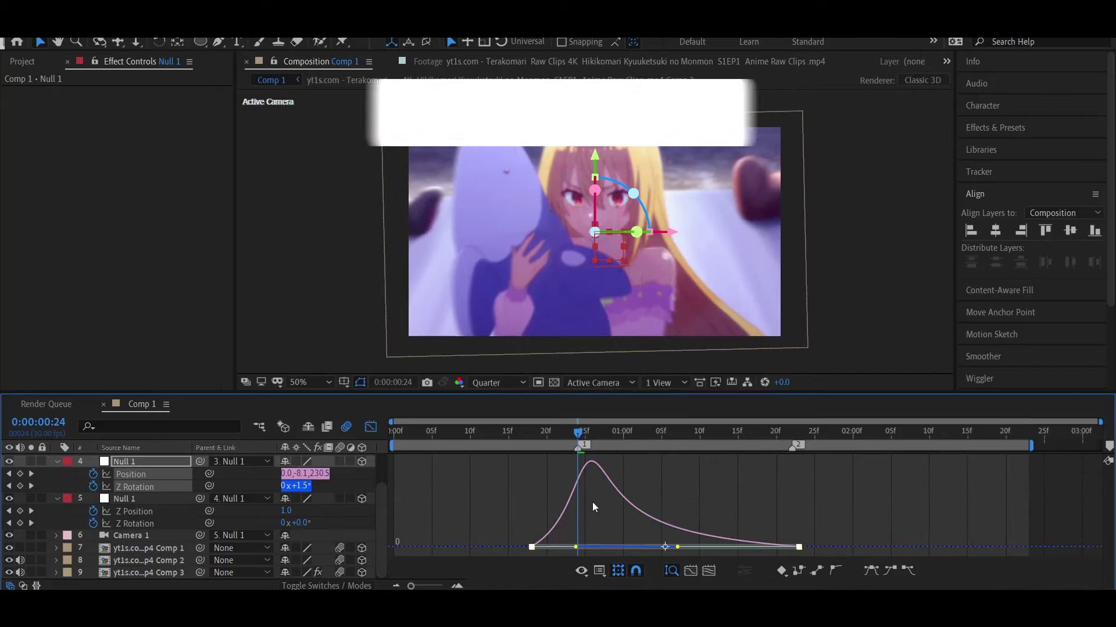
- Preview and scrub the eased push-in, then return to the layer bar view
key("space")
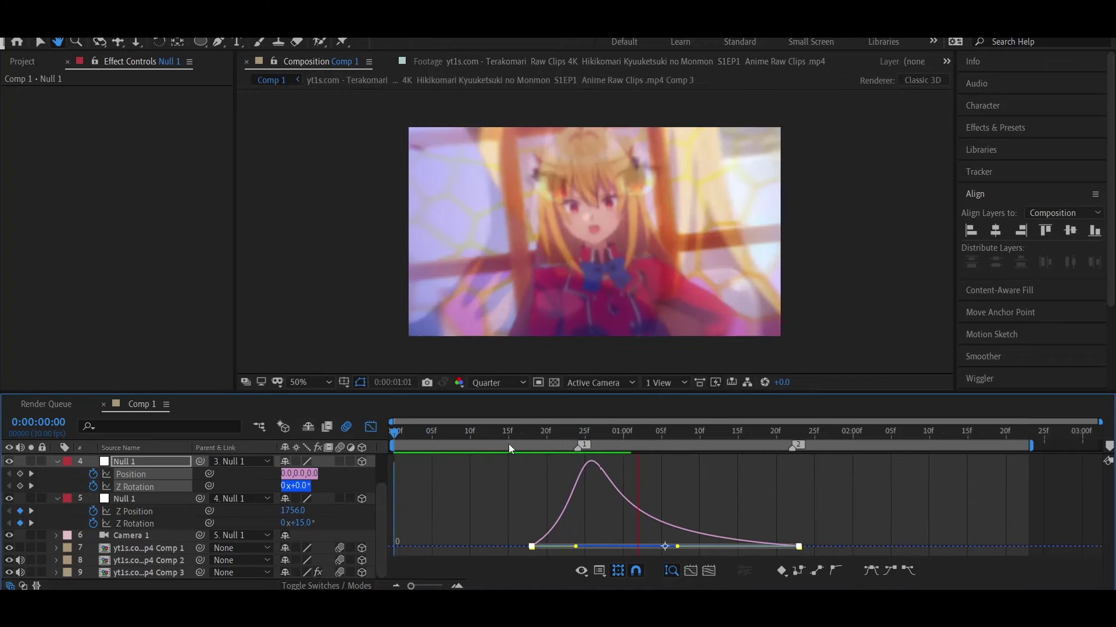
key("space")
left_click_drag(508, 431, 677, 436)
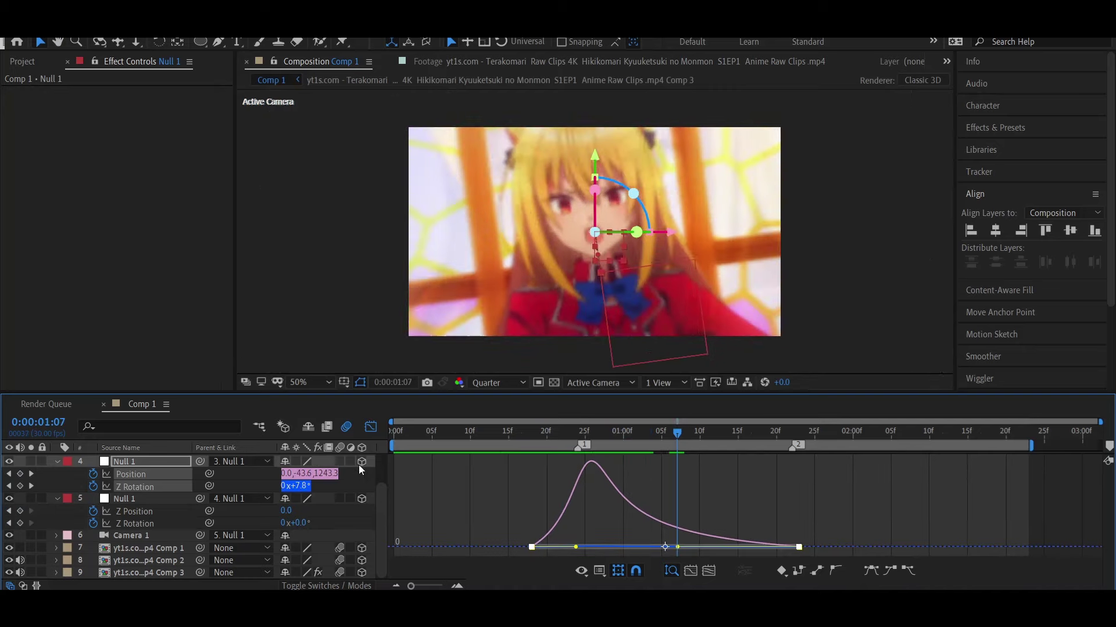
left_click(370, 427)
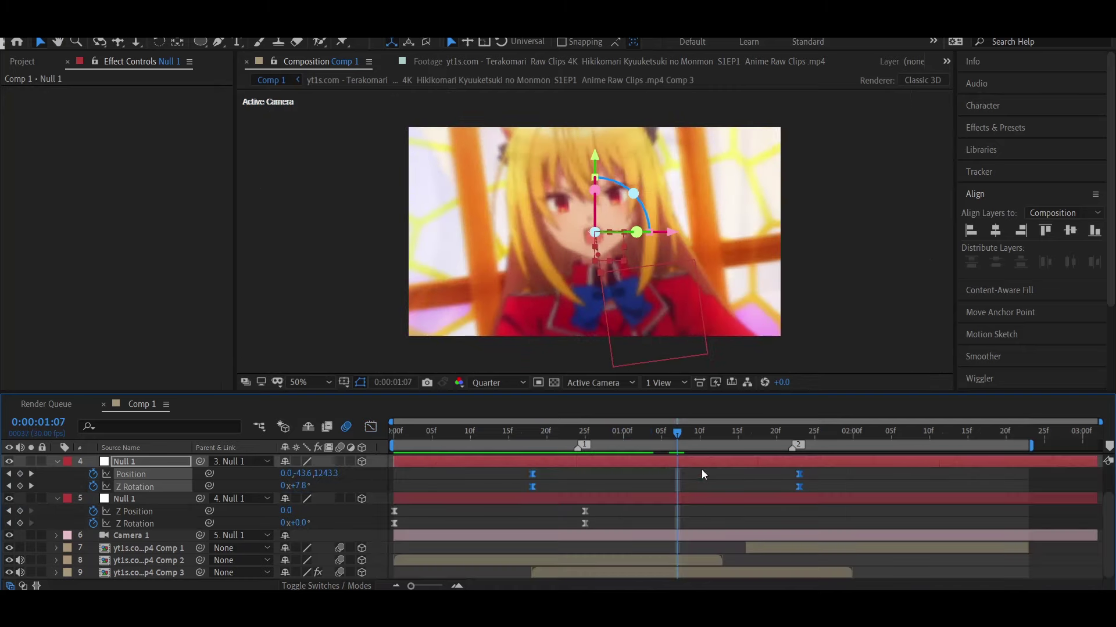
left_click_drag(699, 433, 846, 455)
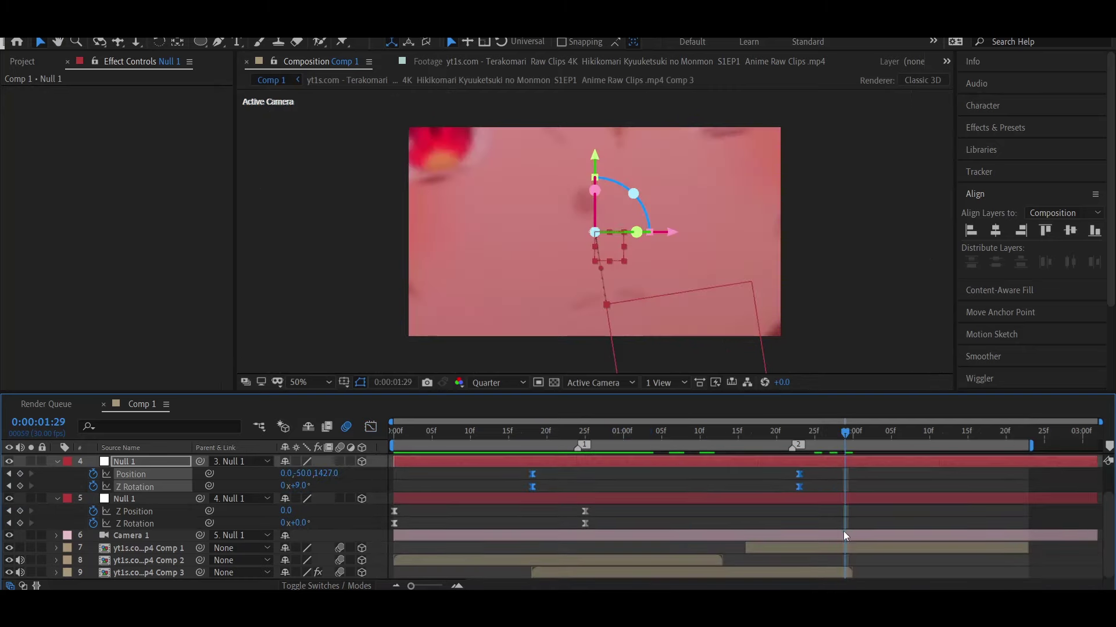
- Enlarge the Comp 1 clip's scale and save the project
left_click(839, 545)
key("s")
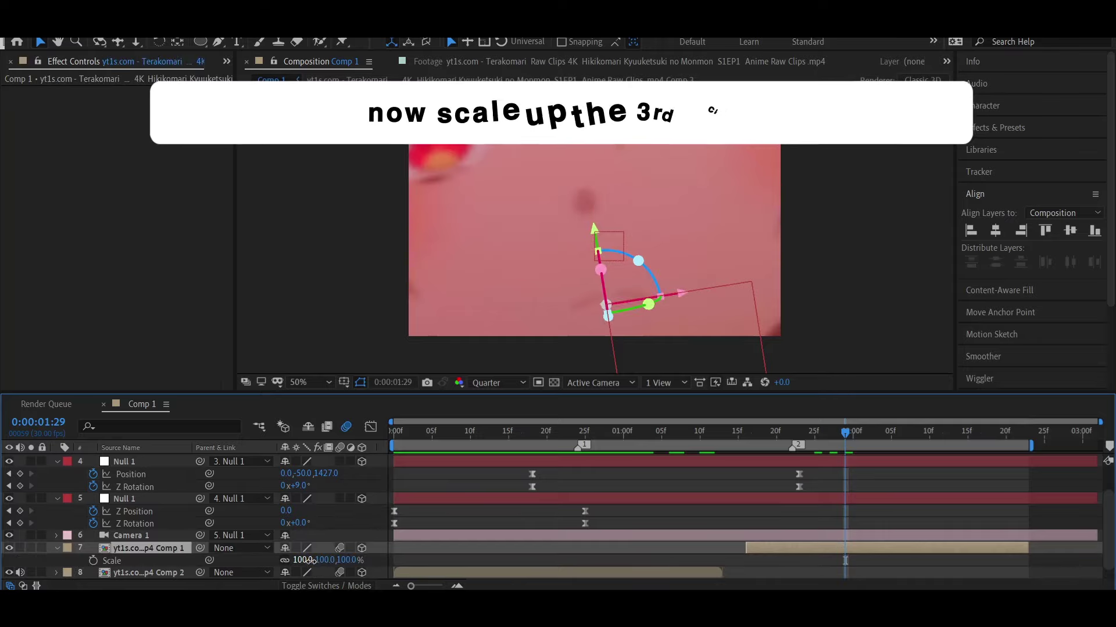
left_click_drag(344, 560, 413, 559)
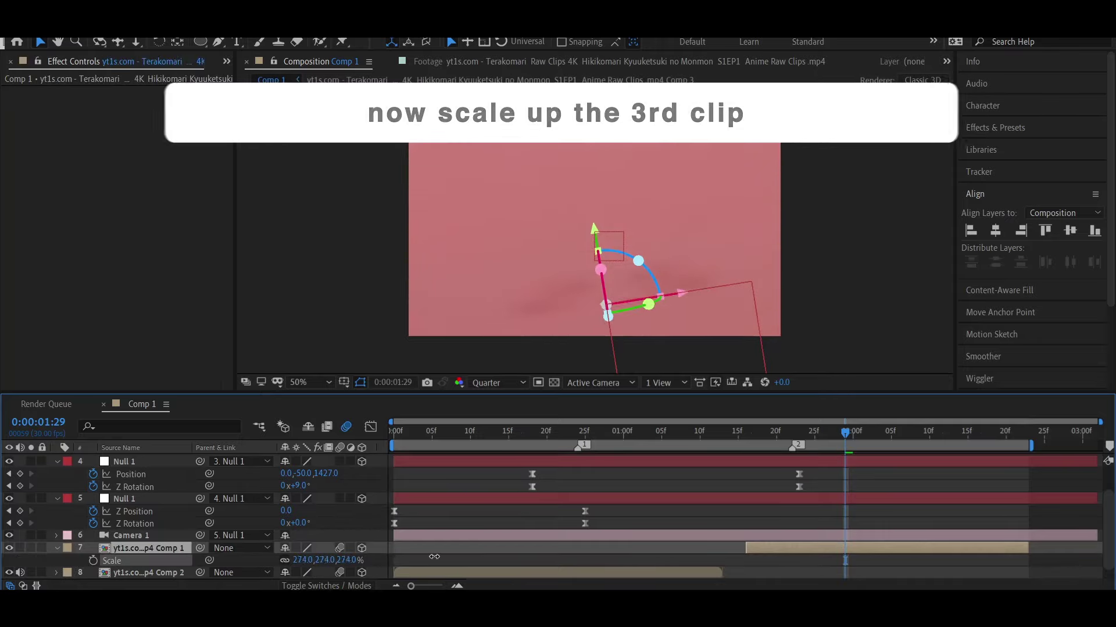
key("ctrl+s")
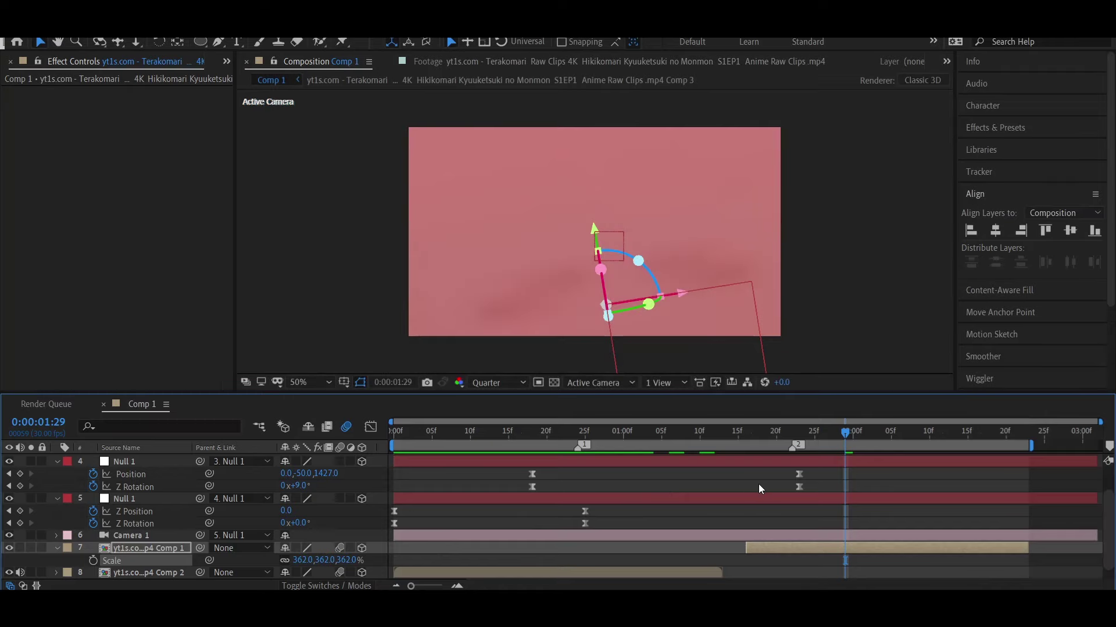
scroll(758, 483, "down", 1)
- Fade the Comp 1 clip's opacity from 0% to 100% at 0:00:02:00
key("i")
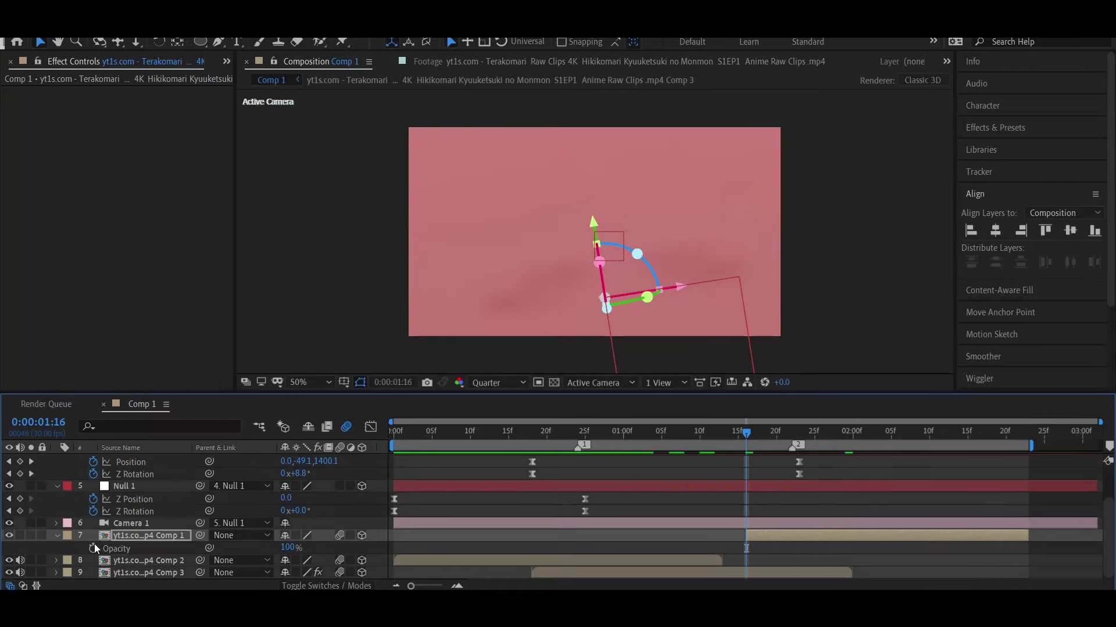
left_click(94, 548)
left_click(852, 433)
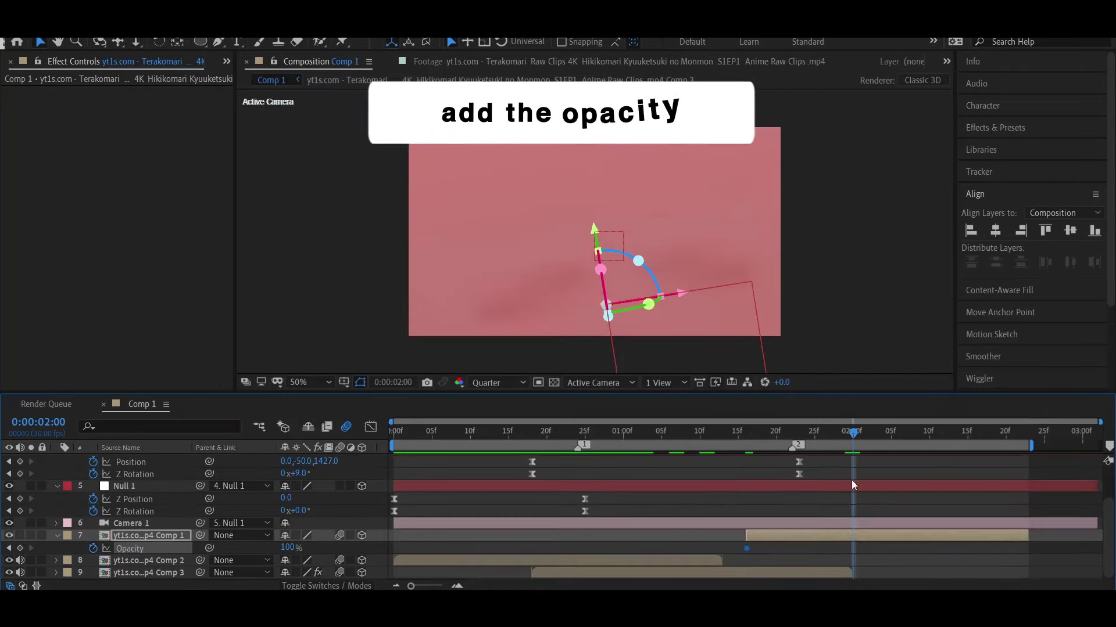
left_click(20, 548)
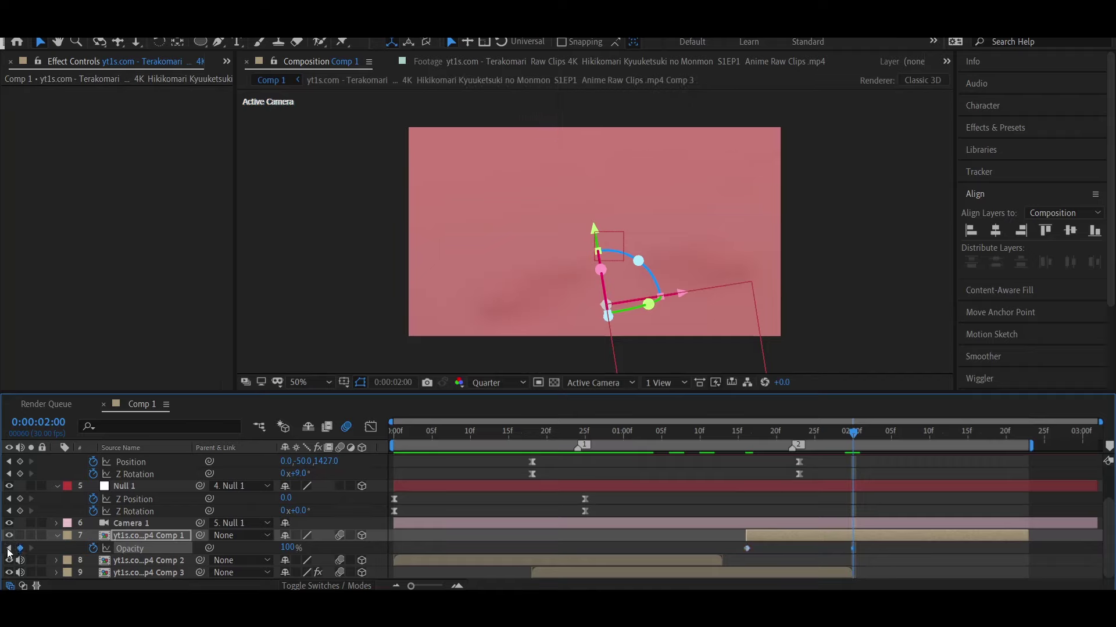
left_click(8, 549)
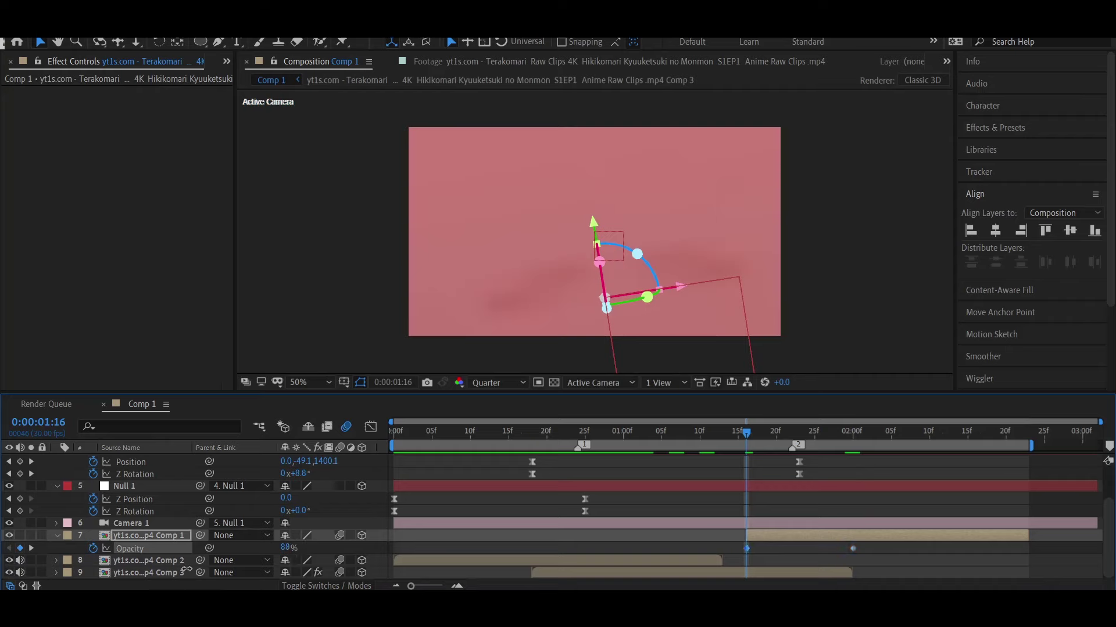
left_click_drag(285, 548, 249, 548)
- Ease the opacity keyframes and select Null layer 3 at 1:14
right_click(145, 552)
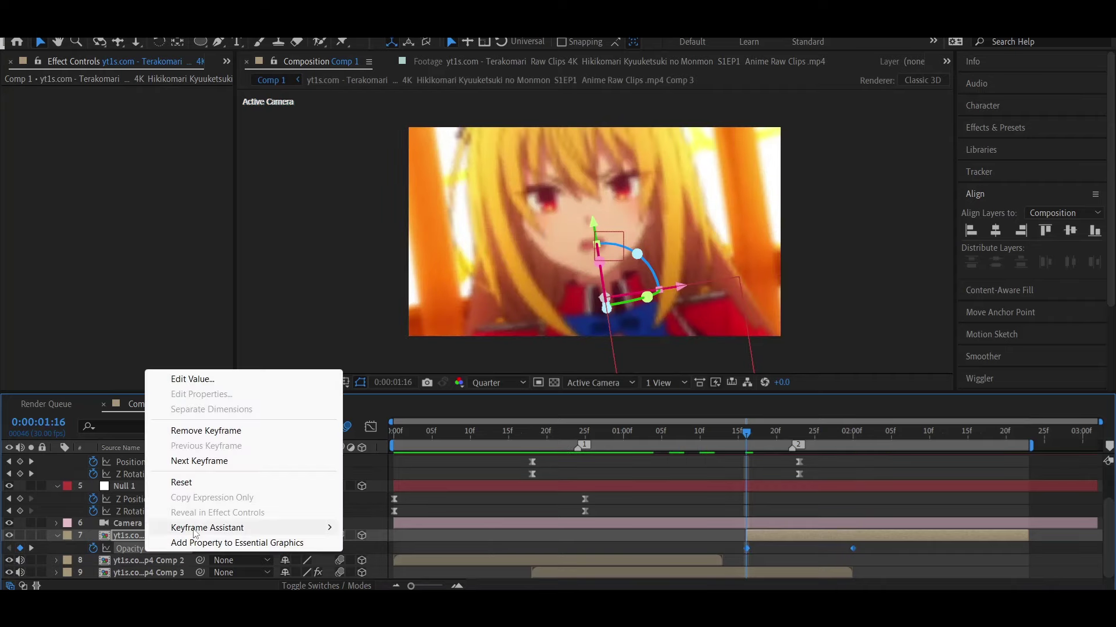
mouse_move(198, 528)
left_click(394, 437)
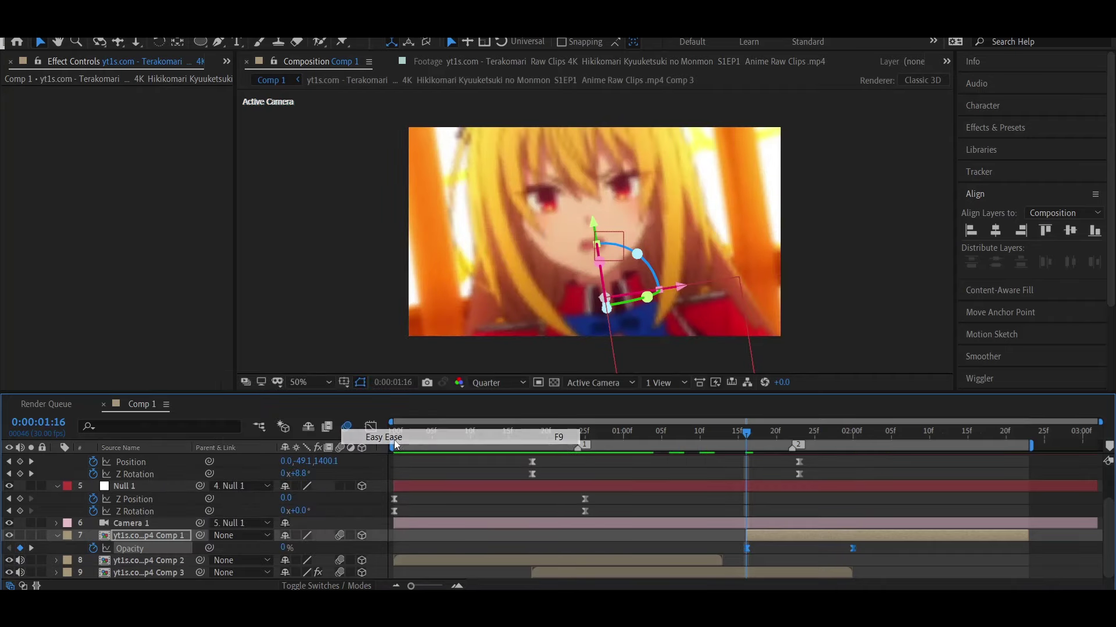
left_click(722, 507)
scroll(721, 506, "up", 2)
left_click(724, 484)
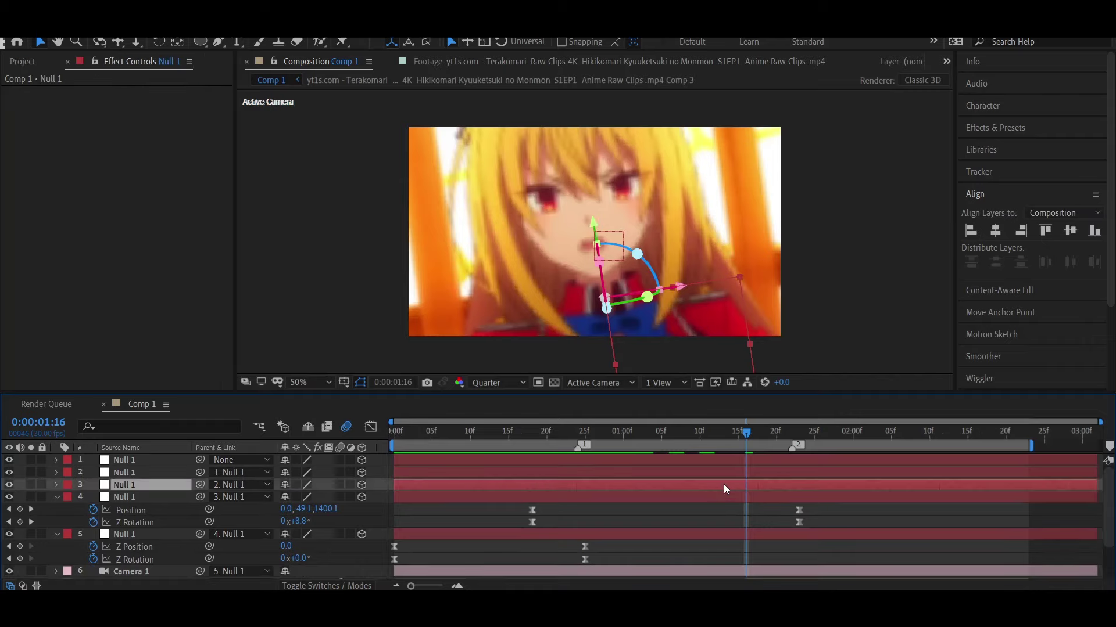
left_click(732, 433)
- Set a starting Position keyframe for Null layer 3 at 1:14
key("p")
left_click(93, 498)
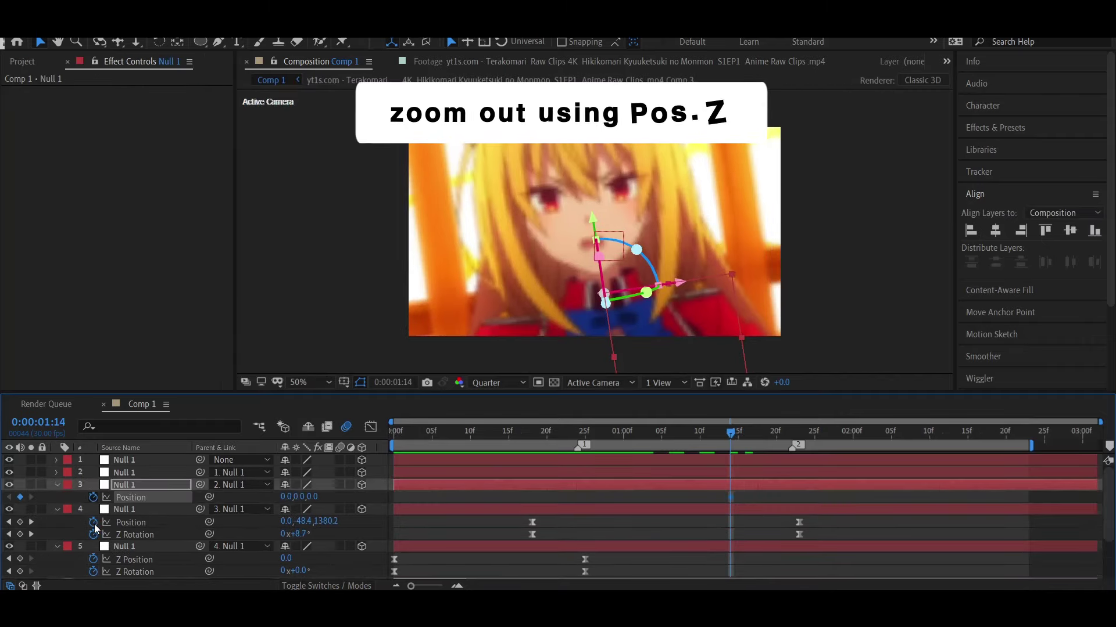
scroll(734, 500, "down", 2)
scroll(766, 490, "down", 3)
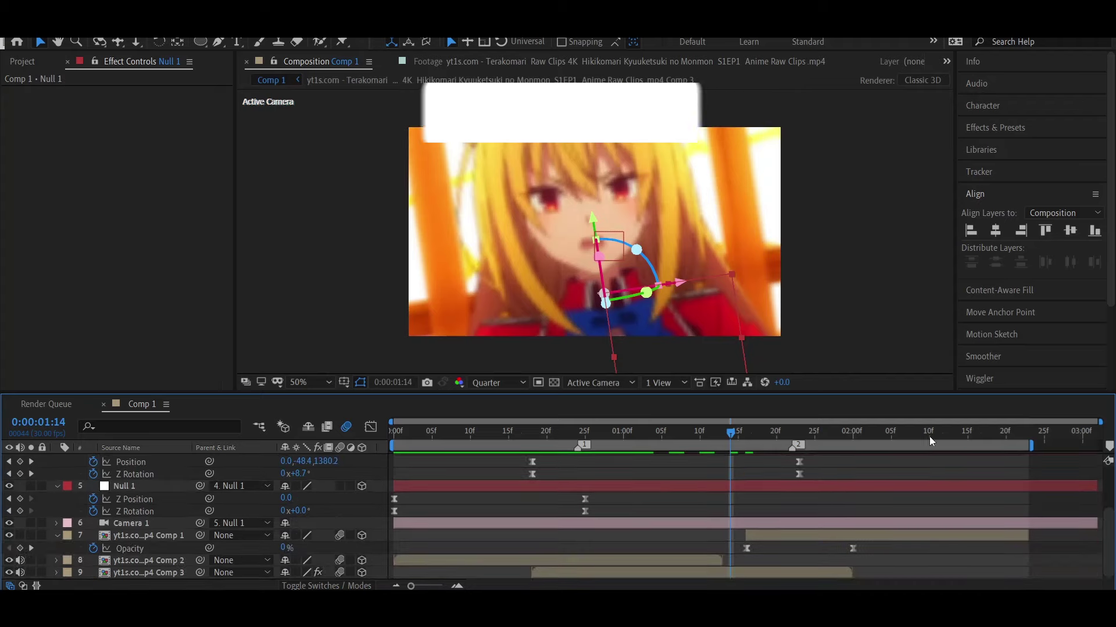
left_click(937, 431)
scroll(937, 487, "up", 3)
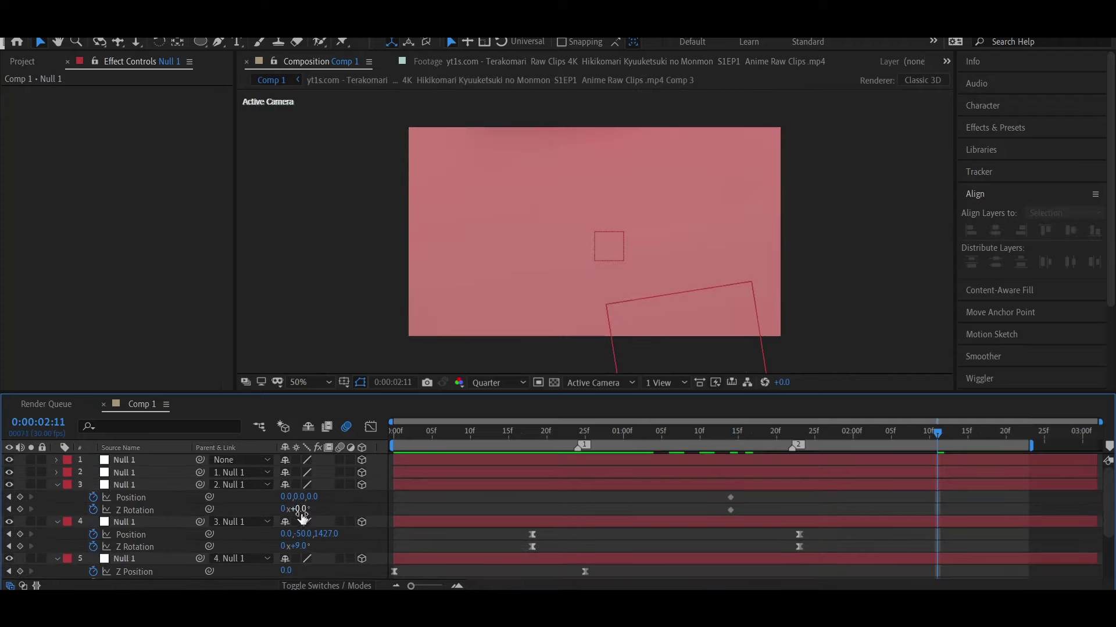
- At 2:11, push the null back to Z -4207 and set Z Rotation to -180°
mouse_move(319, 496)
left_mouse_down()
mouse_move(53, 496)
mouse_move(9, 507)
left_mouse_up()
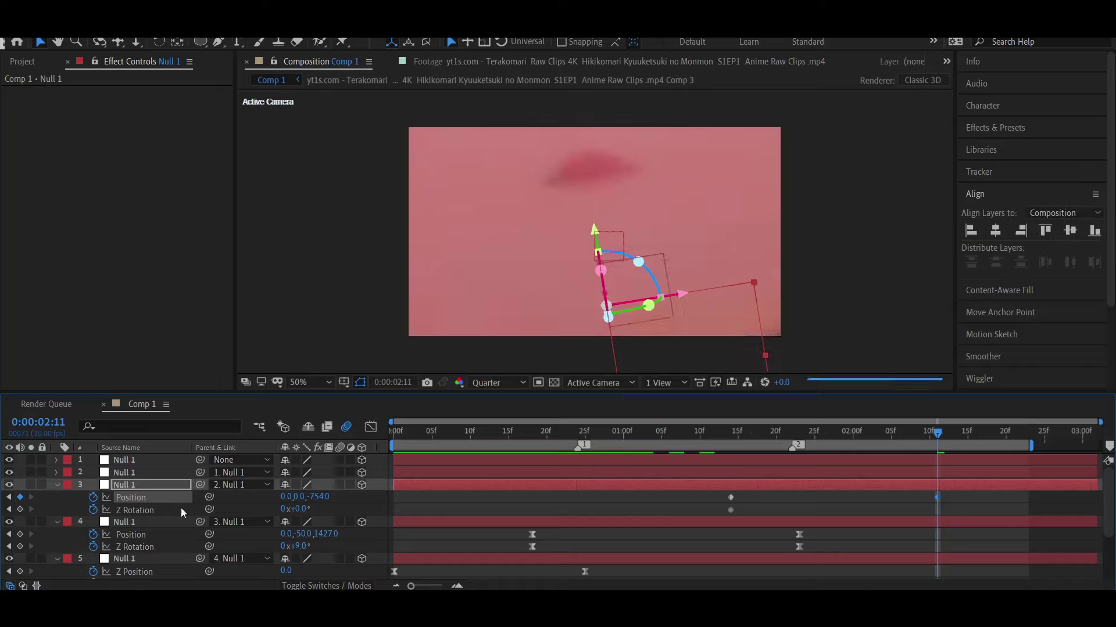
mouse_move(261, 502)
left_mouse_down()
mouse_move(295, 498)
mouse_move(162, 503)
left_mouse_up()
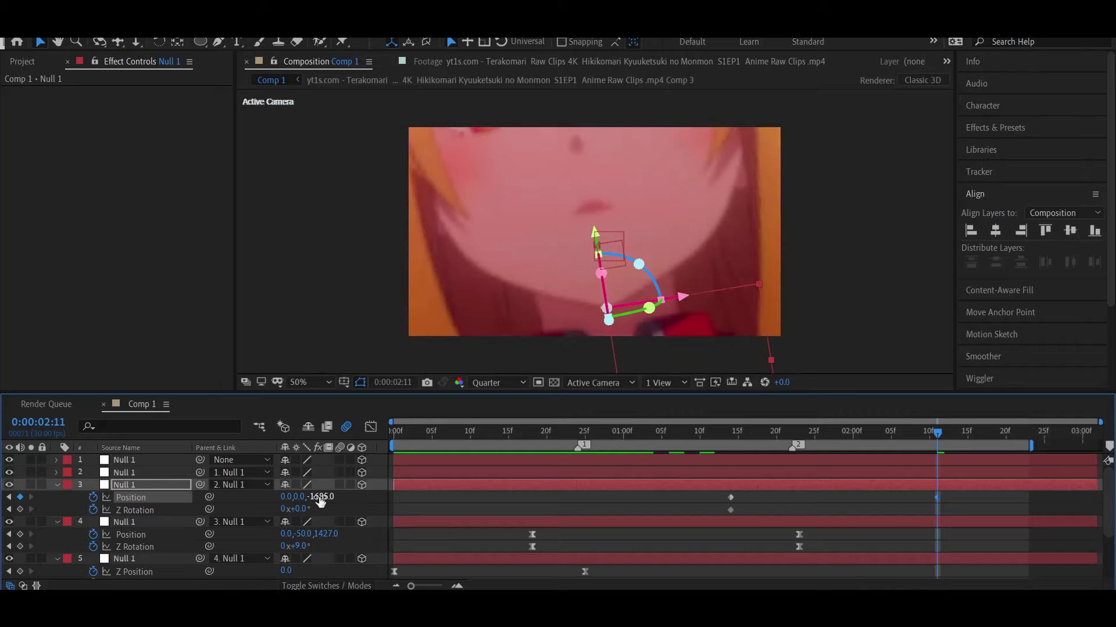
left_click_drag(232, 519, 325, 508)
left_click_drag(256, 503, 330, 499)
mouse_move(69, 525)
left_mouse_down()
mouse_move(254, 527)
mouse_move(190, 529)
mouse_move(199, 540)
left_mouse_up()
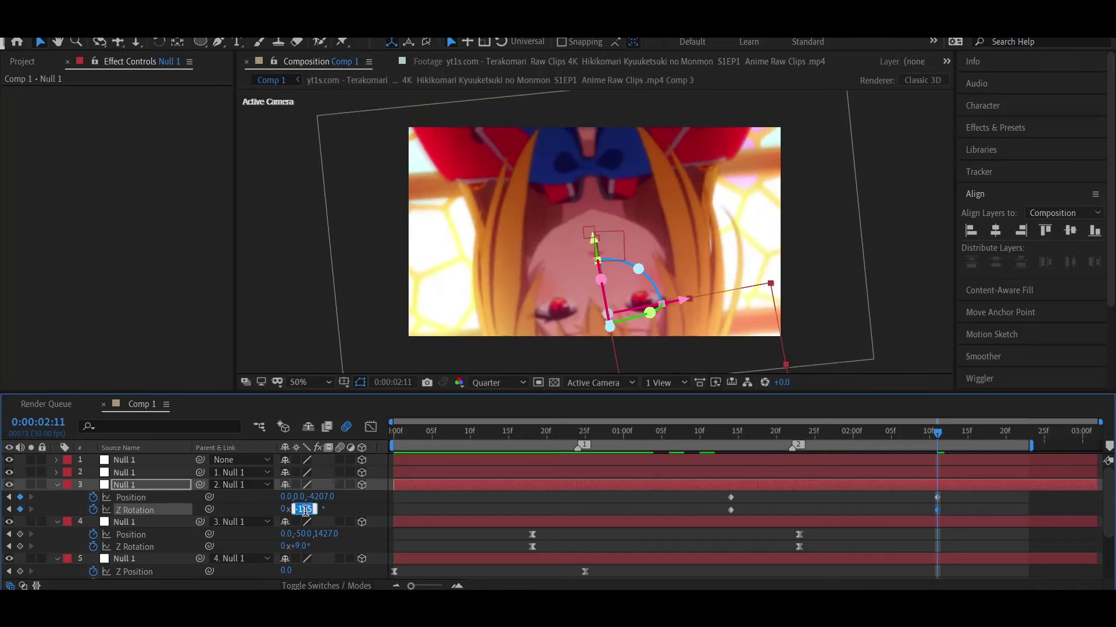
key("Return")
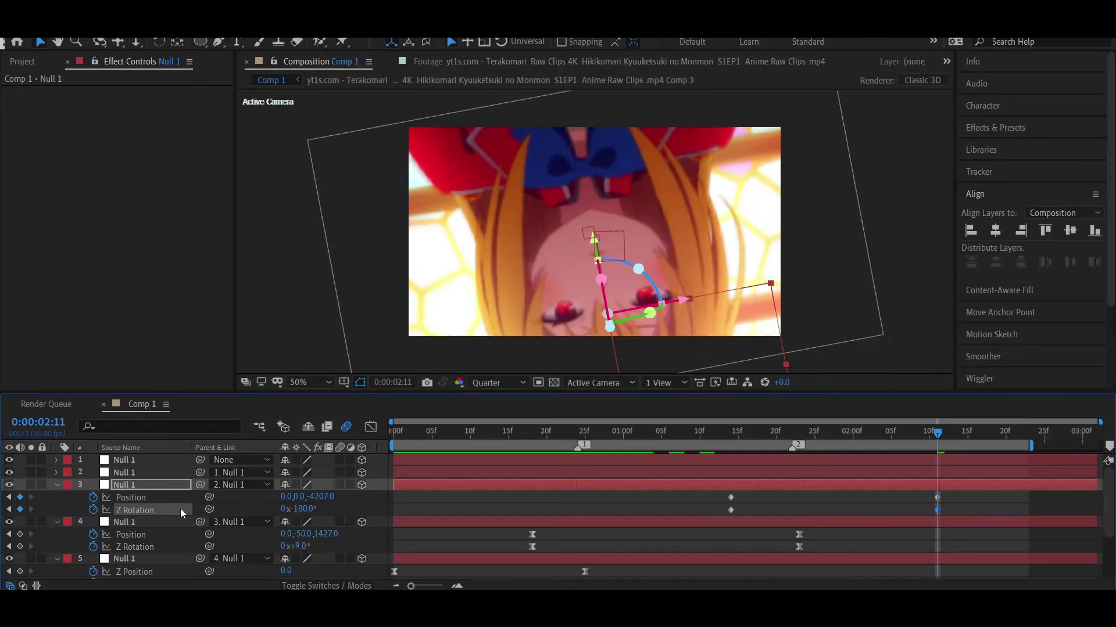
scroll(161, 503, "down", 3)
right_click(142, 536)
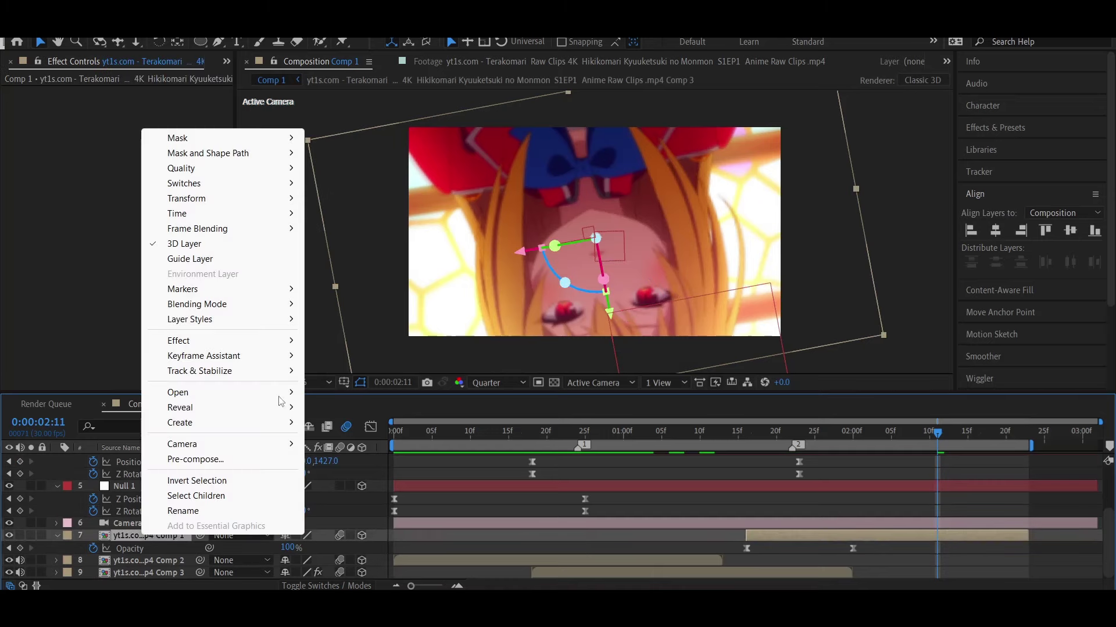
- Flip the top anime clip layer vertically so it appears upright
mouse_move(232, 199)
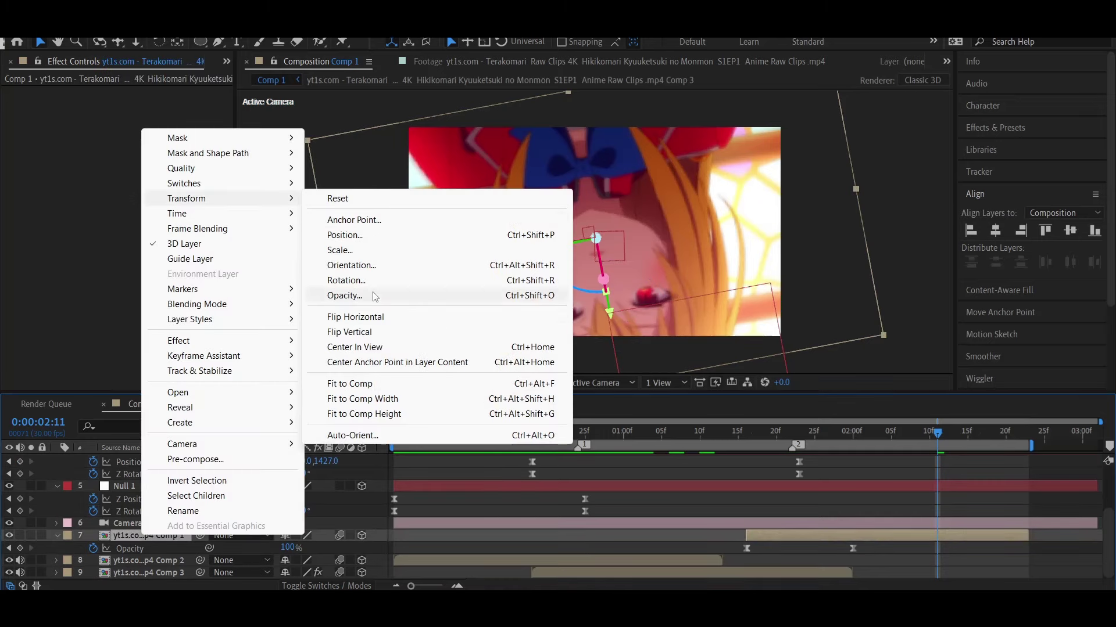
left_click(370, 332)
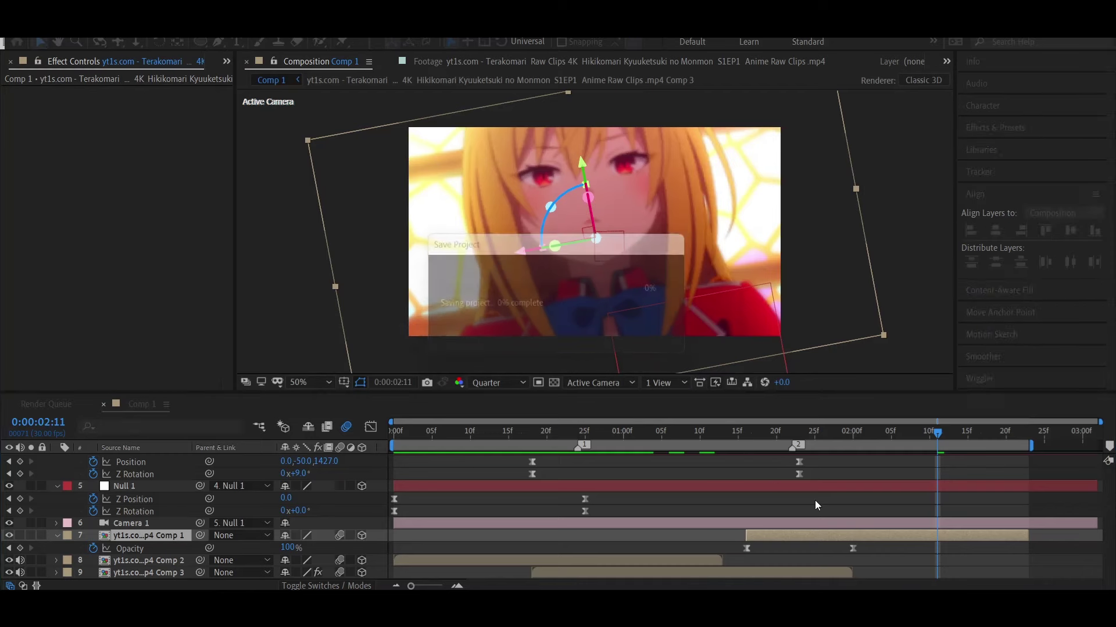
scroll(818, 504, "up", 3)
left_click(855, 499)
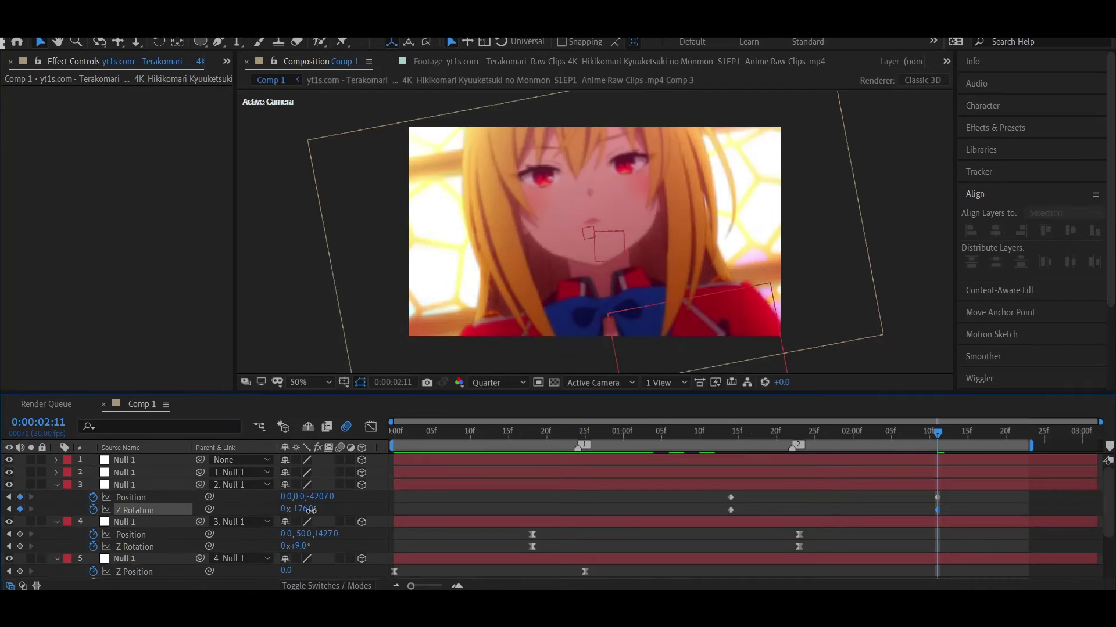
- Deepen the null's end pose to -192° and Z -5327, shifting those keyframes later
left_click_drag(311, 509, 300, 515)
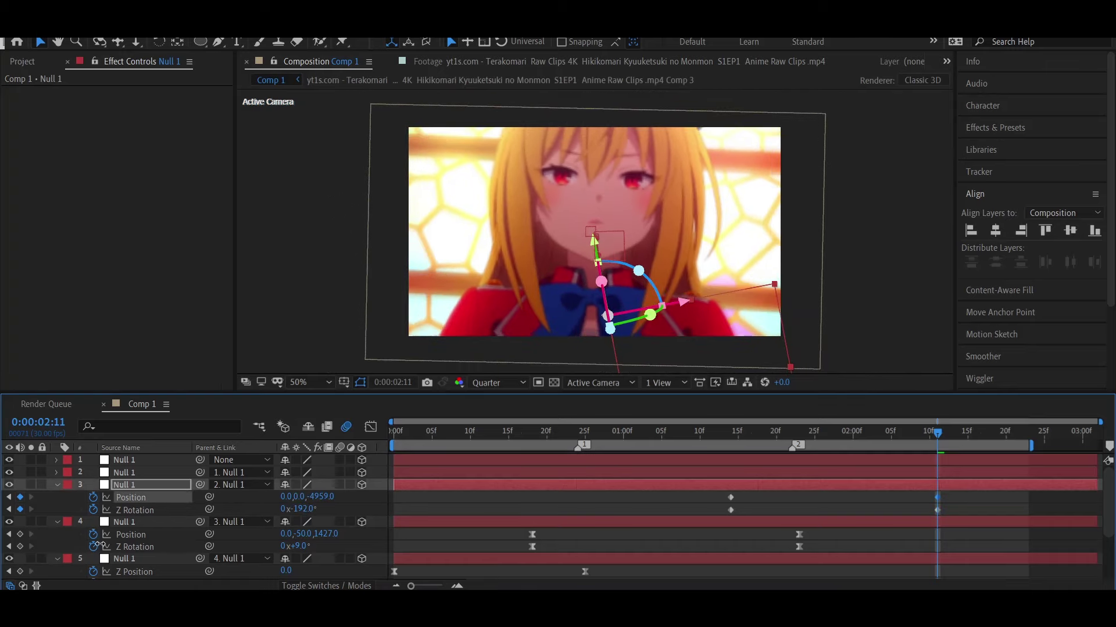
left_click_drag(325, 499, 224, 519)
left_click_drag(97, 535, 96, 535)
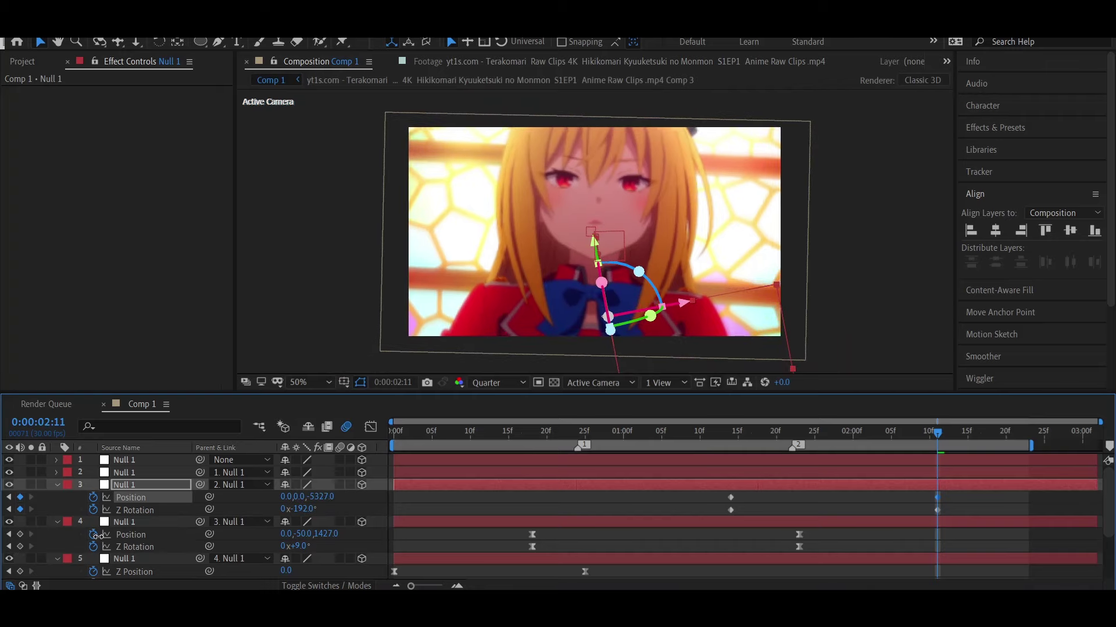
left_click_drag(949, 513, 714, 493)
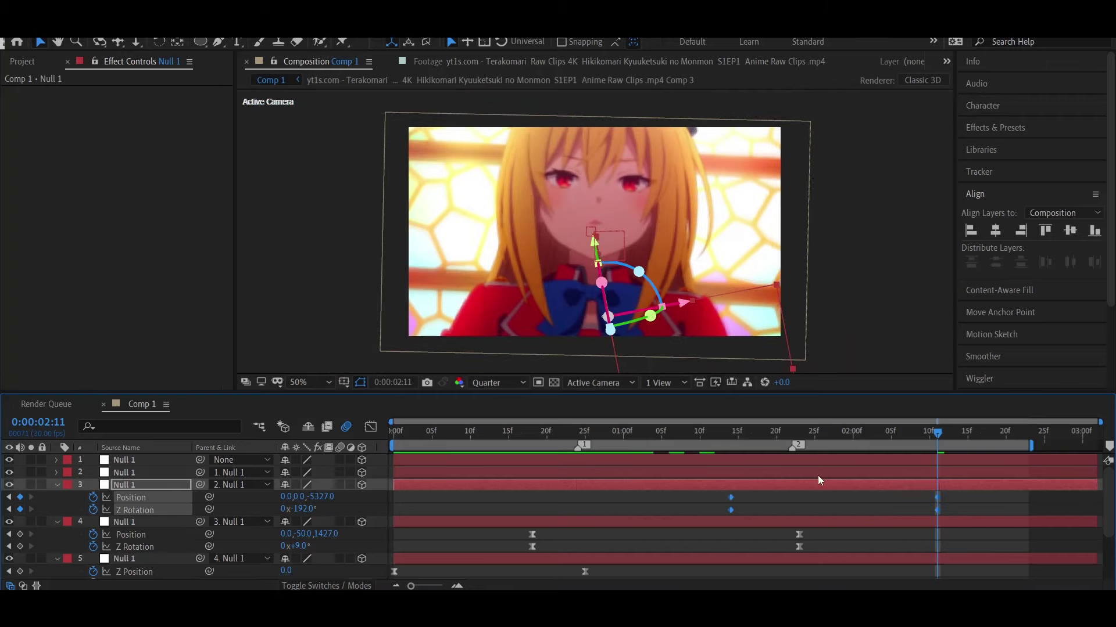
left_click_drag(938, 498, 968, 498)
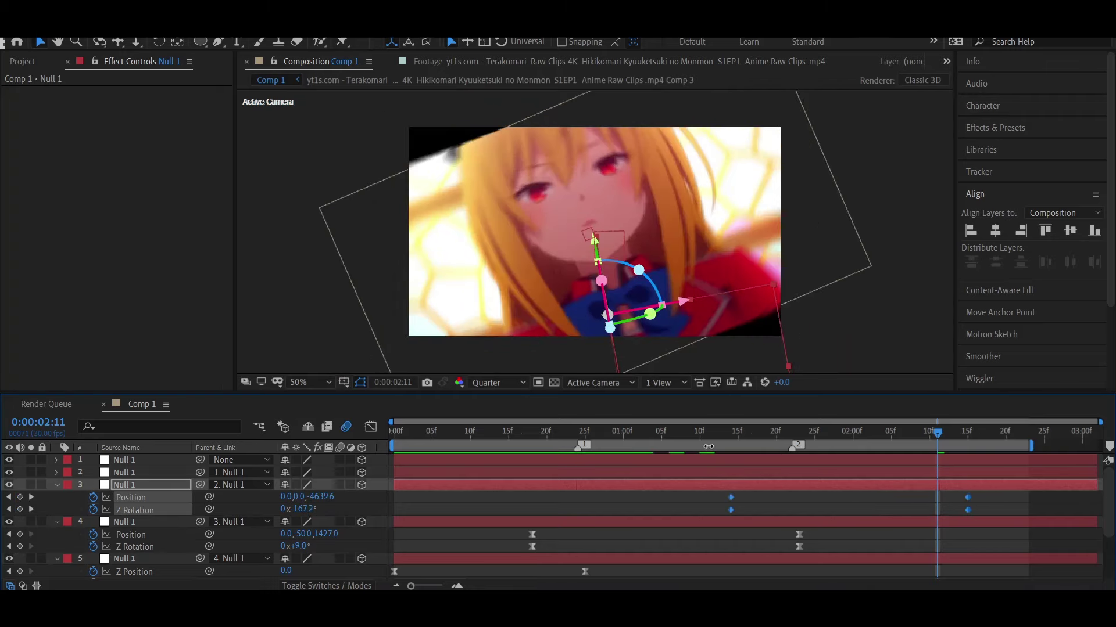
left_click_drag(716, 438, 793, 445)
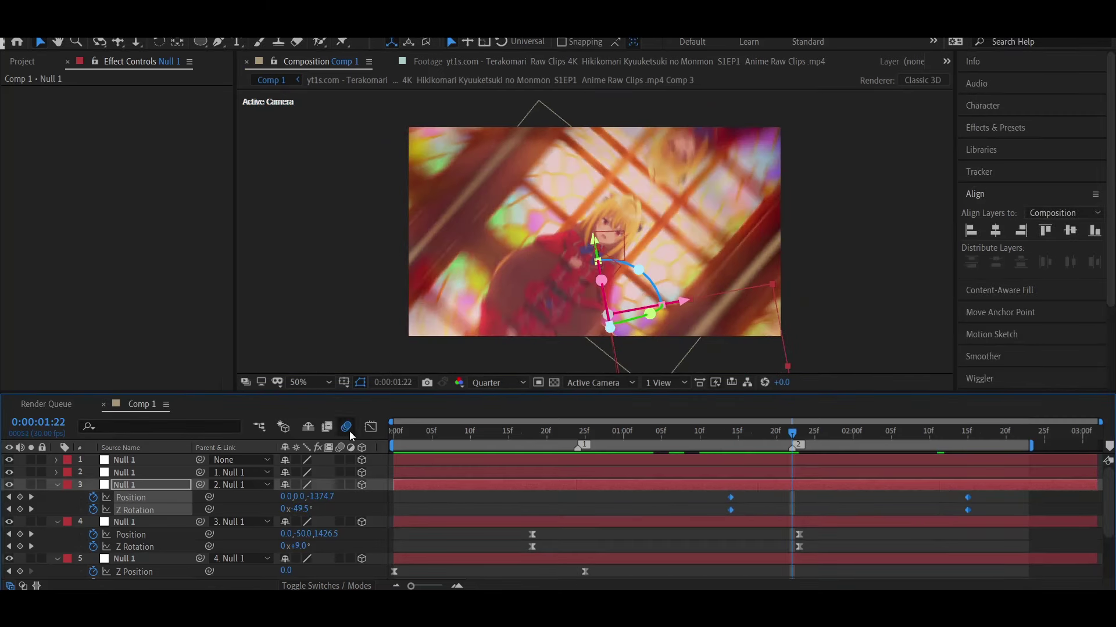
- Easy-ease Null 3's zoom-out keyframes in the speed graph, sharpen the peak, and preview
key("shift+F3")
left_click_drag(712, 455, 1002, 550)
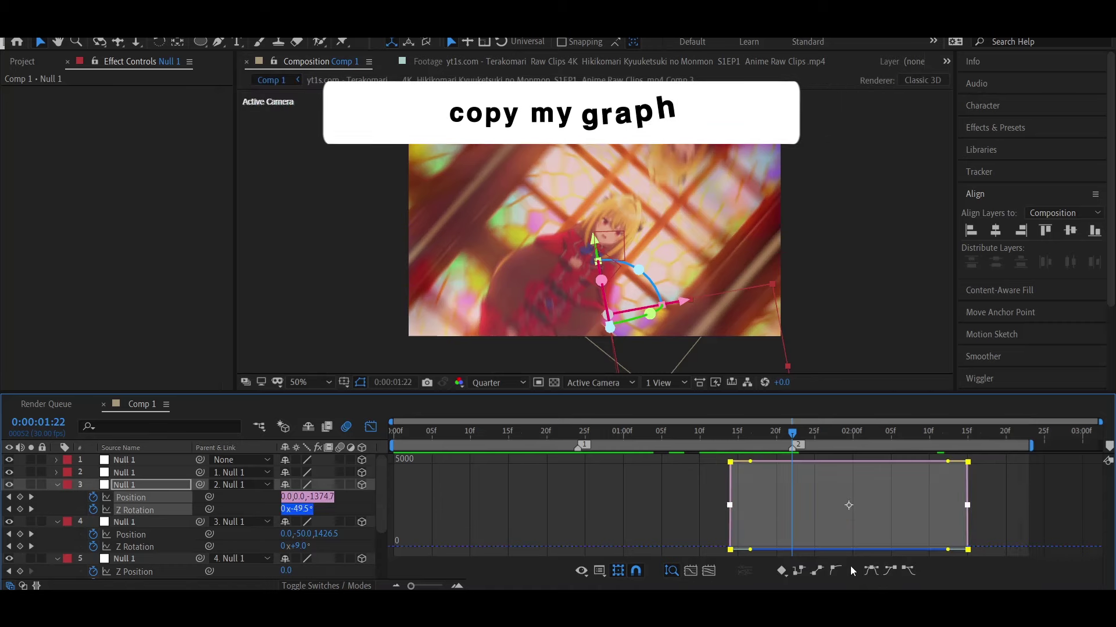
left_click(871, 570)
left_click_drag(928, 547, 868, 547)
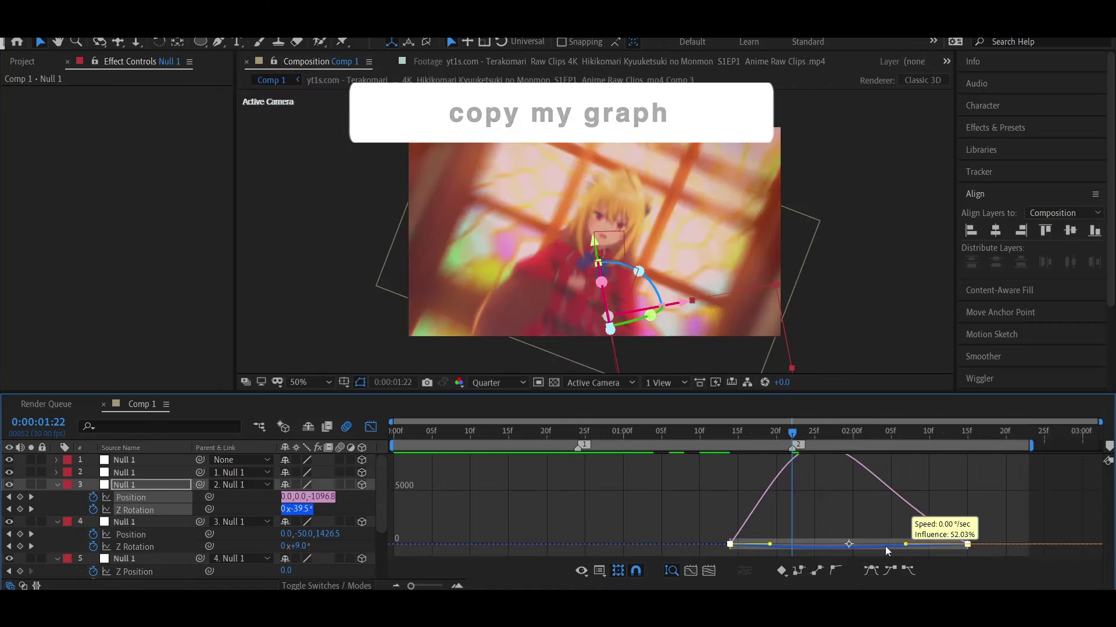
left_click_drag(790, 440, 719, 441)
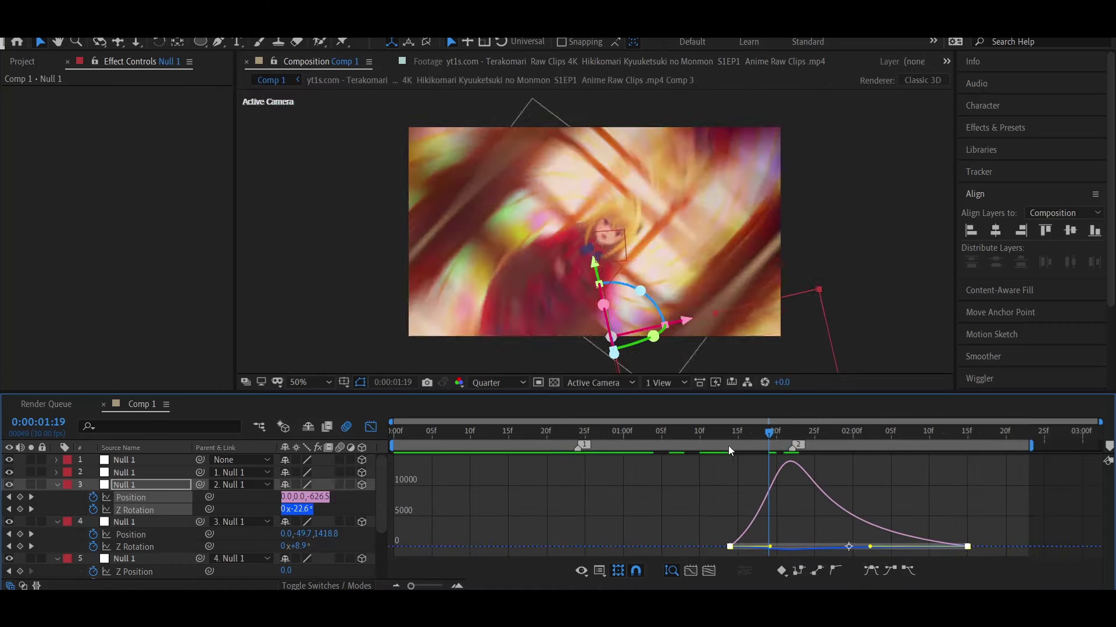
key("space")
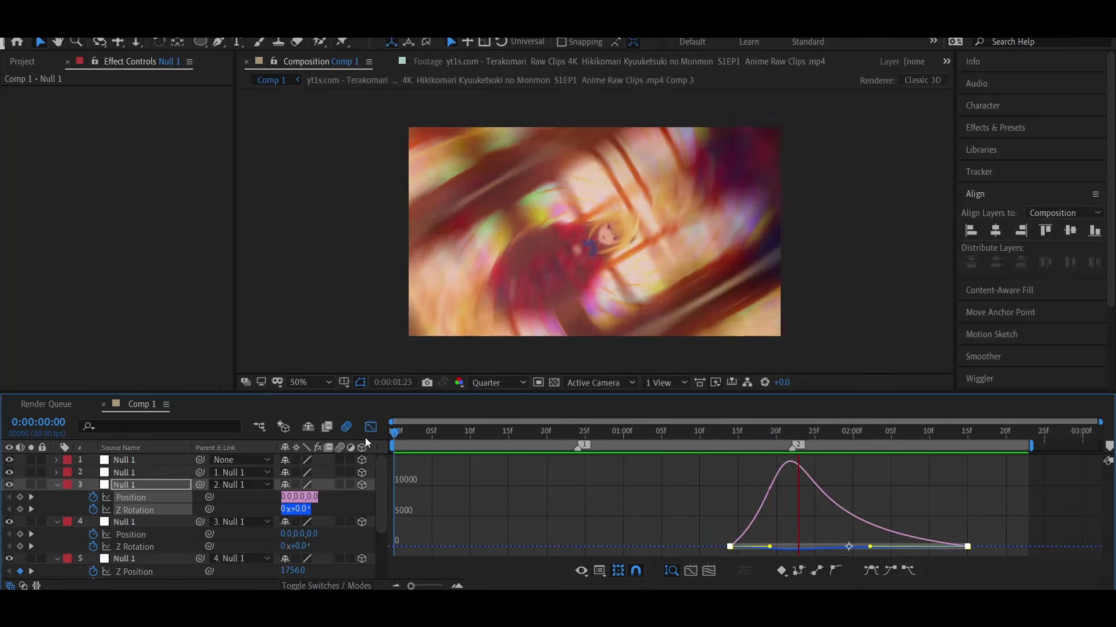
left_click(370, 426)
- Inspect the bottom clip's Motion Tile effect and reselect the top clip
scroll(895, 484, "down", 3)
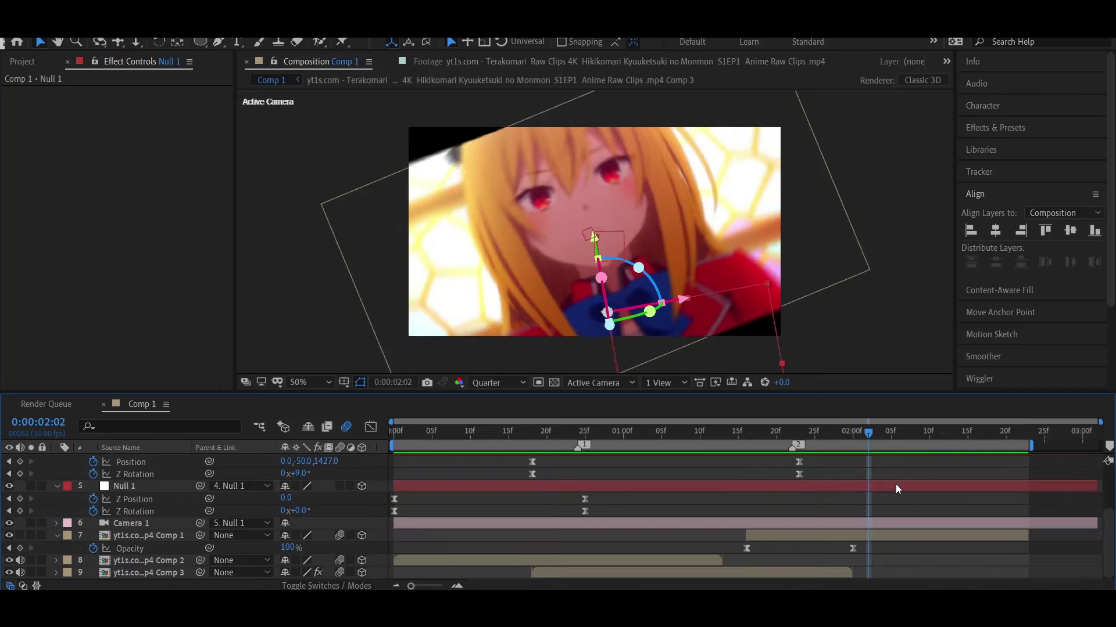
left_click(872, 533)
left_click(772, 571)
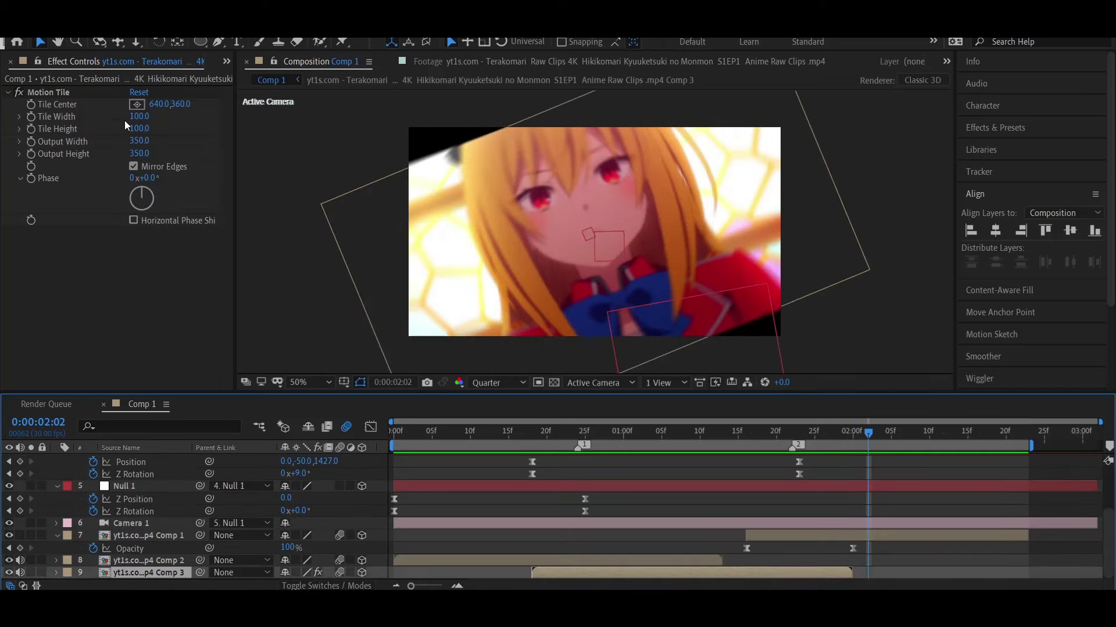
left_click(66, 93)
left_click(813, 537)
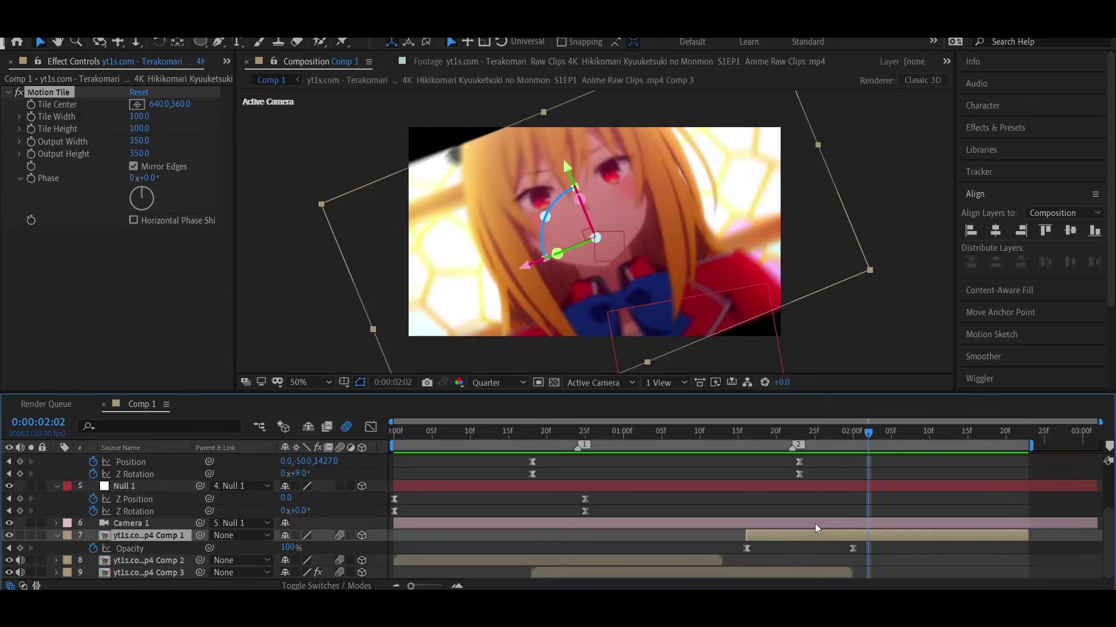
scroll(813, 523, "up", 2)
scroll(810, 518, "up", 2)
- Scrub and preview the zoom-out transition between 1:18 and 2:02
left_click_drag(659, 430, 768, 459)
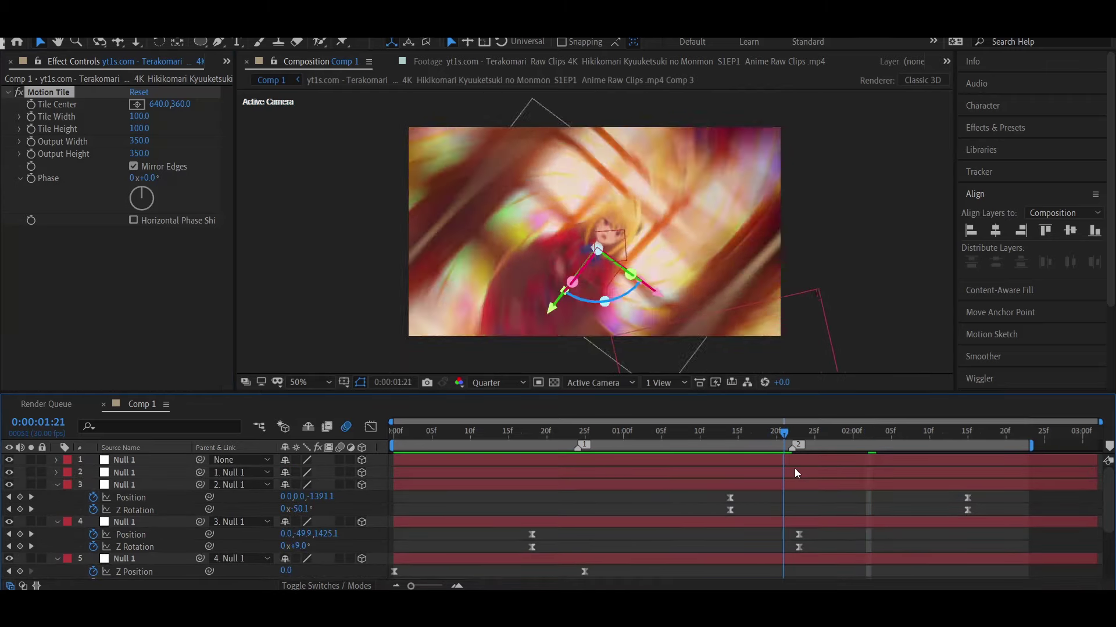
left_click_drag(768, 459, 852, 497)
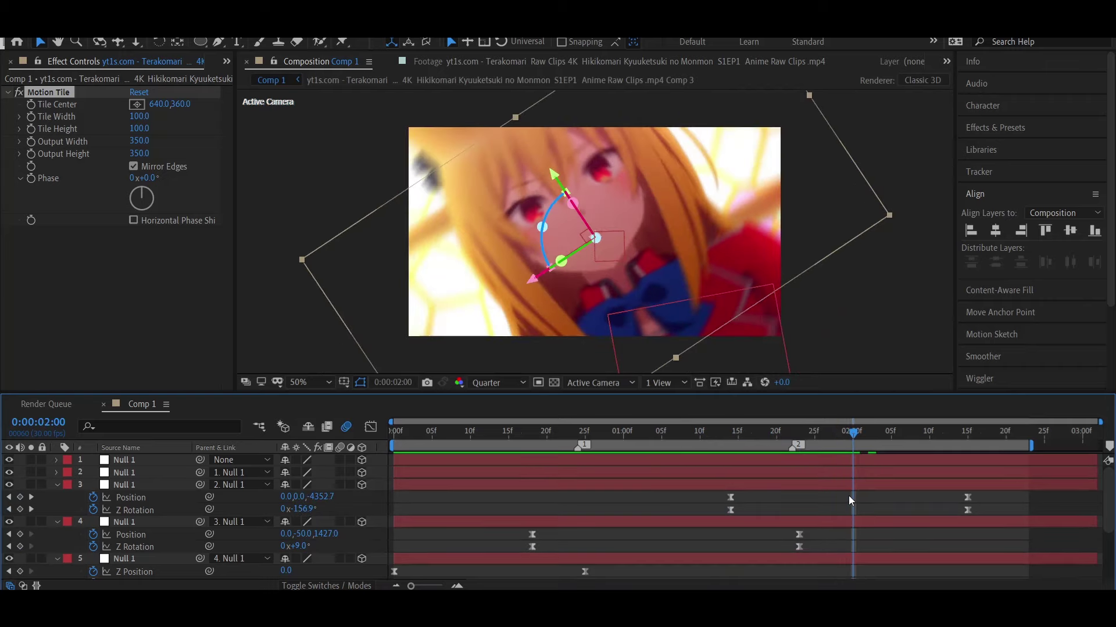
scroll(849, 496, "down", 3)
left_click(866, 431)
key("space")
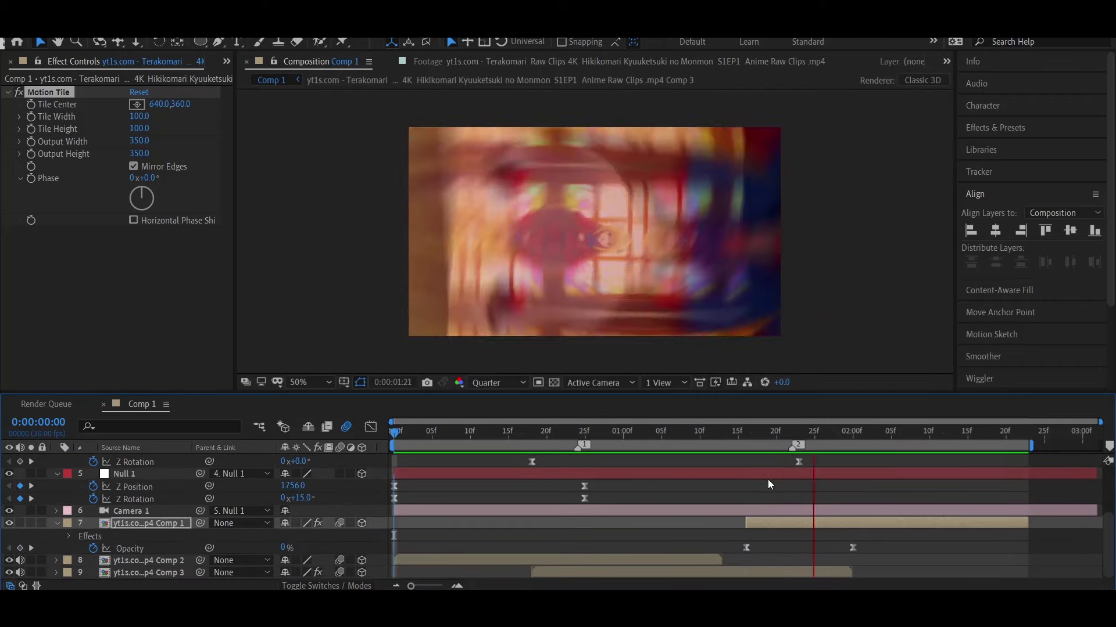
scroll(768, 480, "up", 5)
key("space")
key("space")
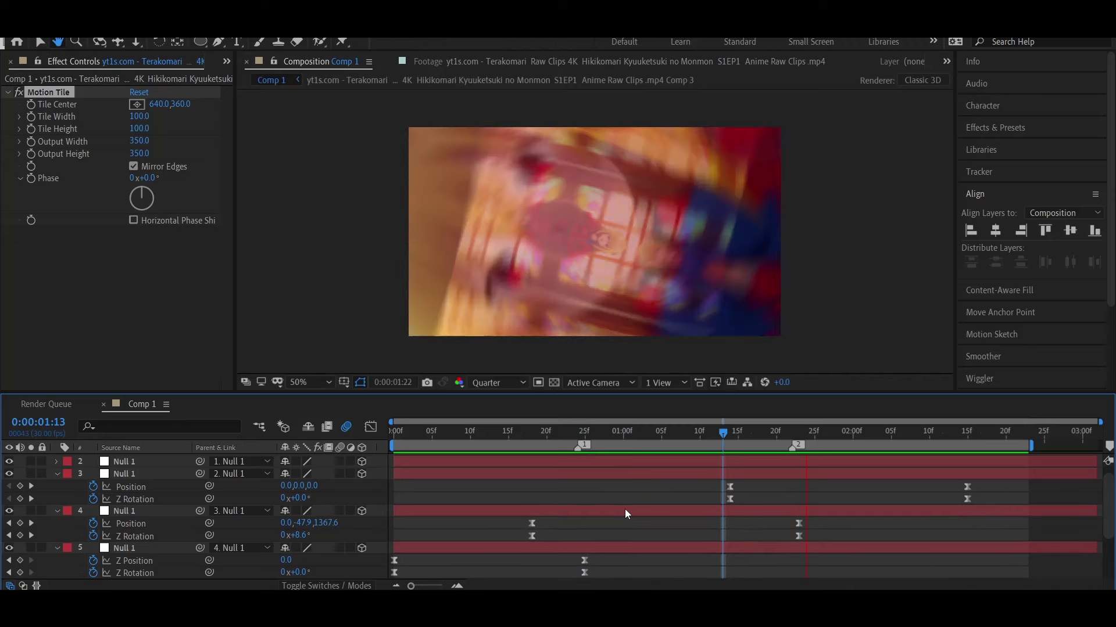
key("space")
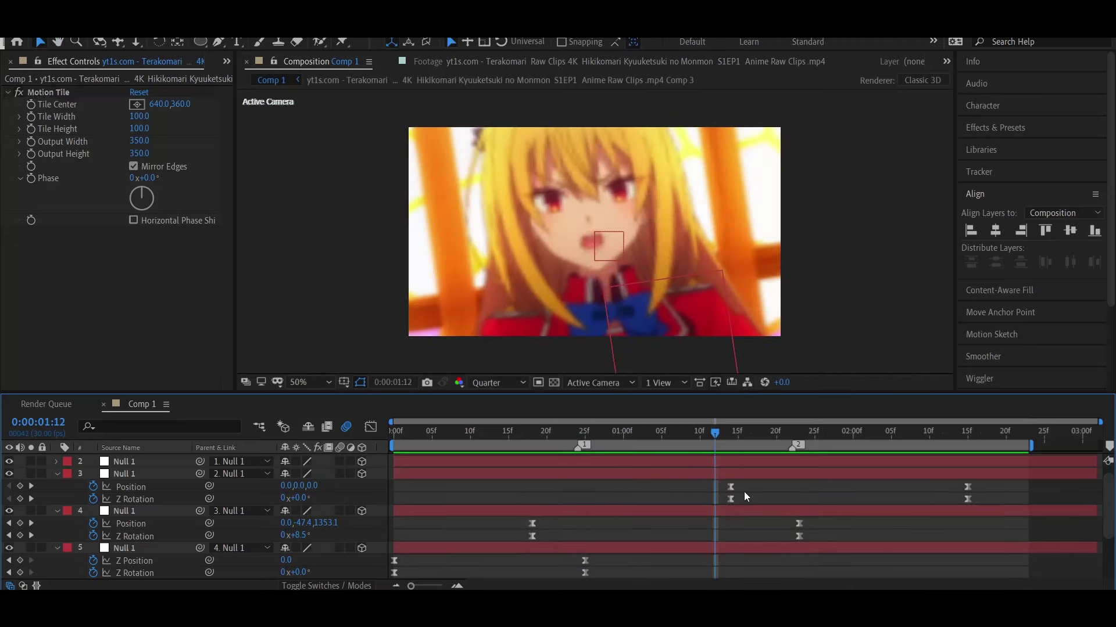
- Move Null 3's starting zoom-out keyframes earlier to about 0:00:01:09
left_click_drag(744, 481, 724, 504)
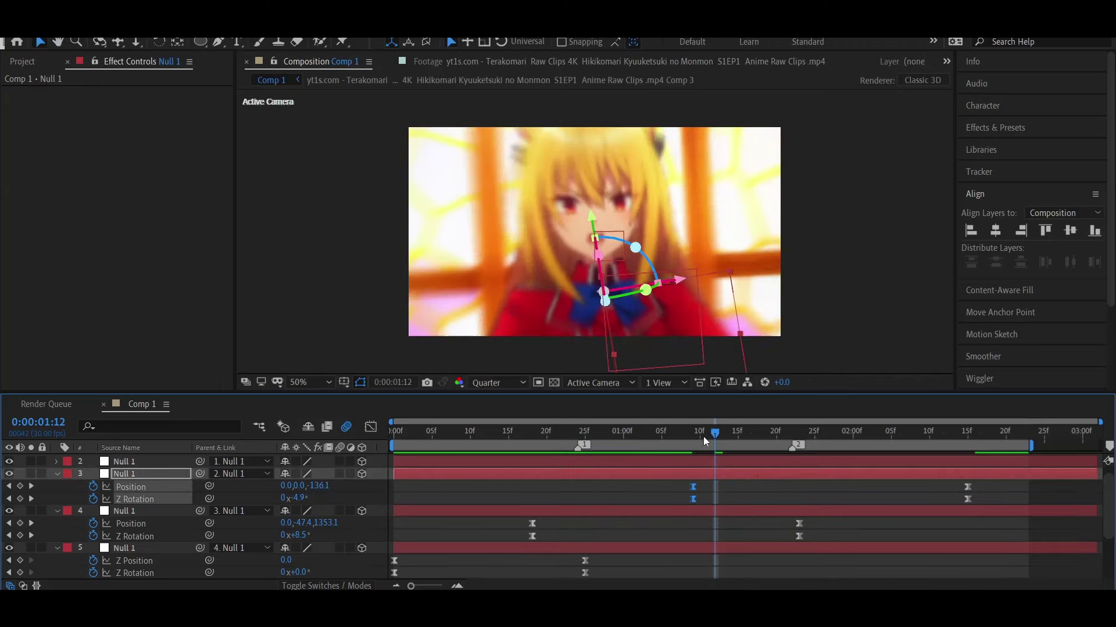
left_click_drag(703, 437, 792, 435)
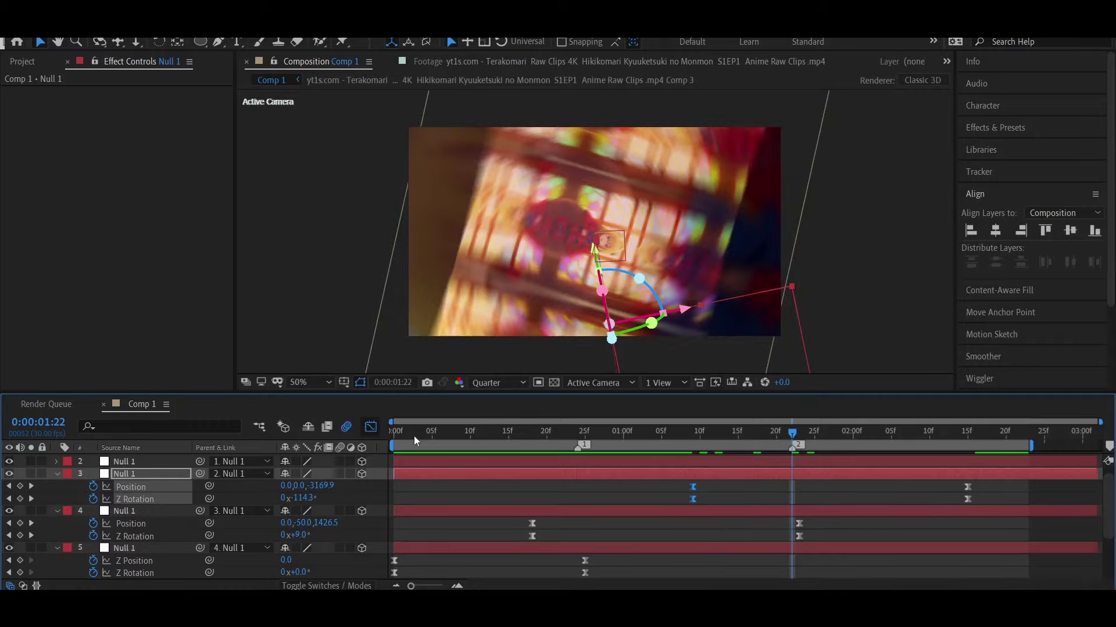
left_click(370, 427)
left_click(372, 427)
scroll(220, 440, "down", 3)
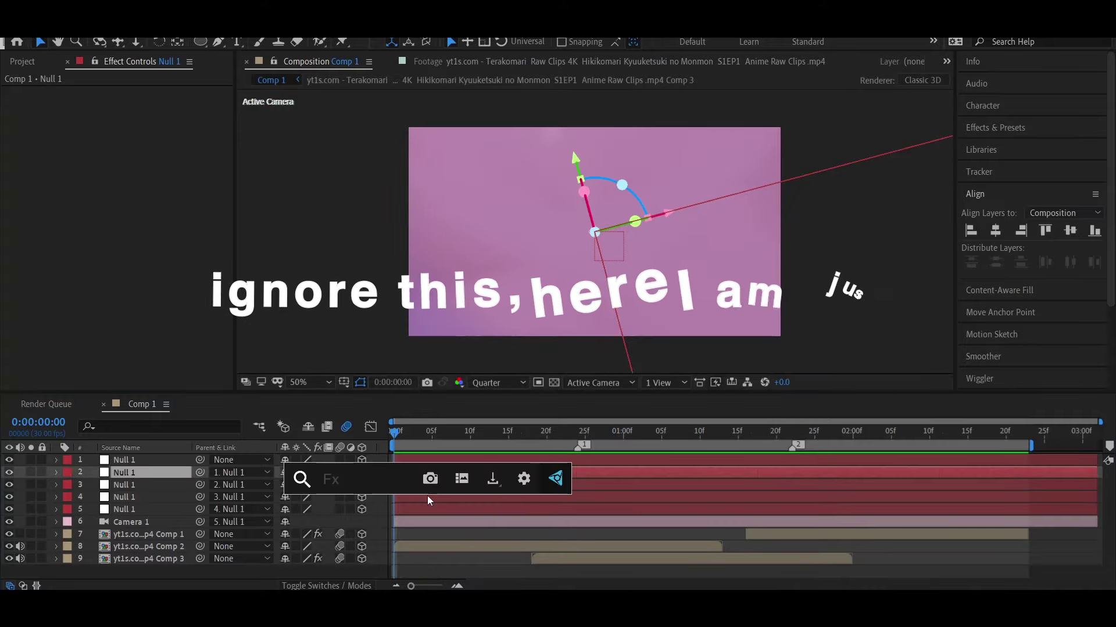
- Apply the tydus shake (1) preset to the second Null 1 layer
type("tydus sha")
left_click(413, 529)
left_click_drag(459, 438, 878, 484)
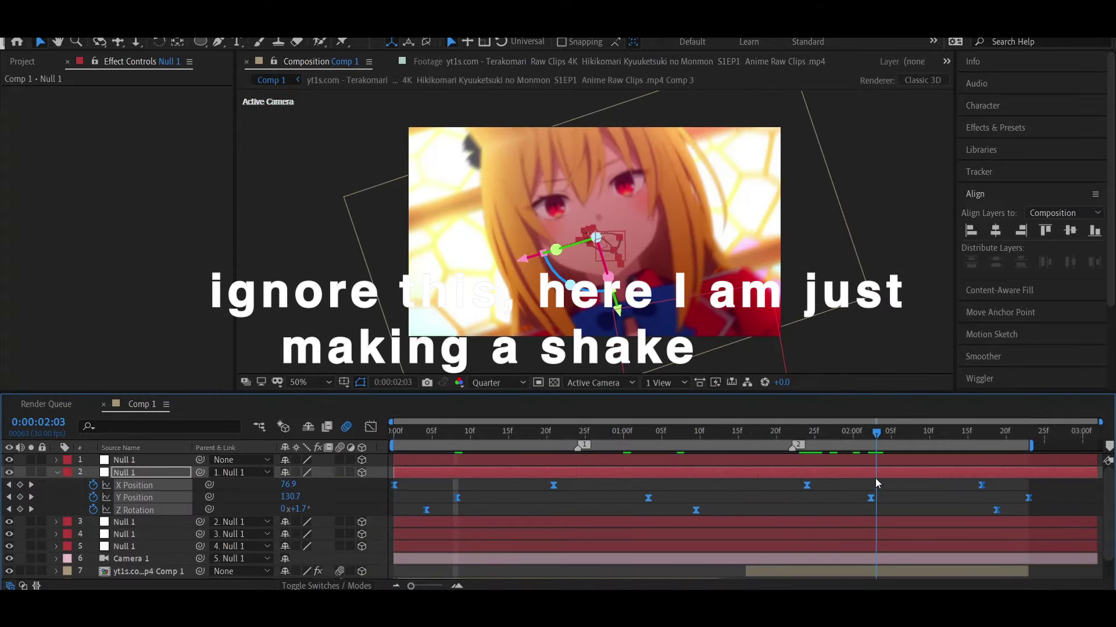
left_click(554, 431)
scroll(528, 462, "down", 2)
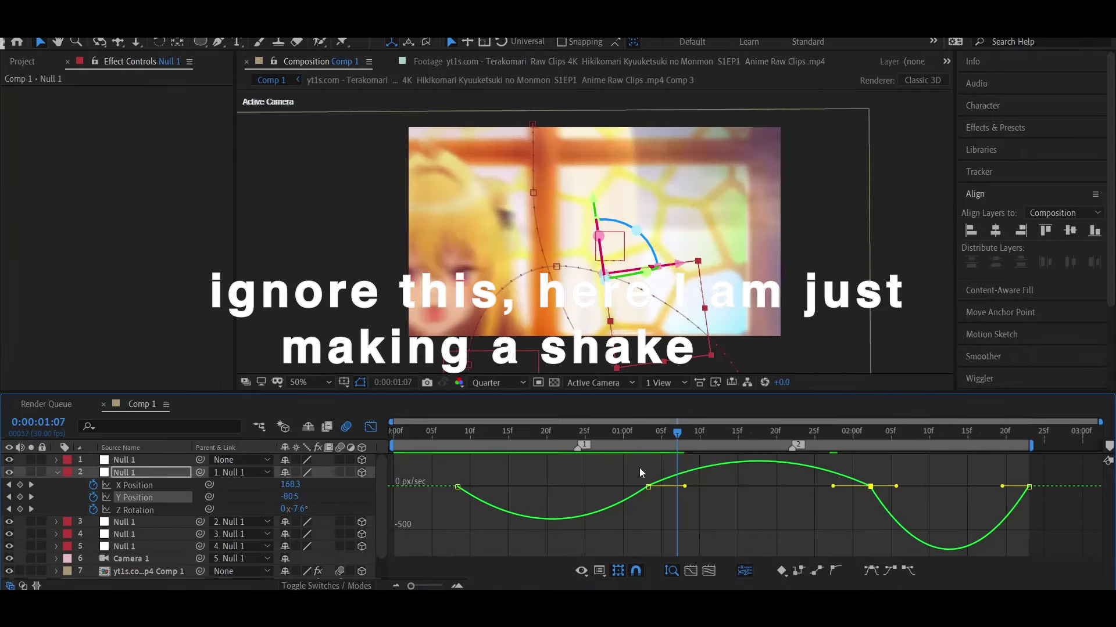
- Preview the shake and inspect the X and Y Position keyframes, undoing a trial Y Position keyframe move
key("shift+F3")
key("Home")
key("space")
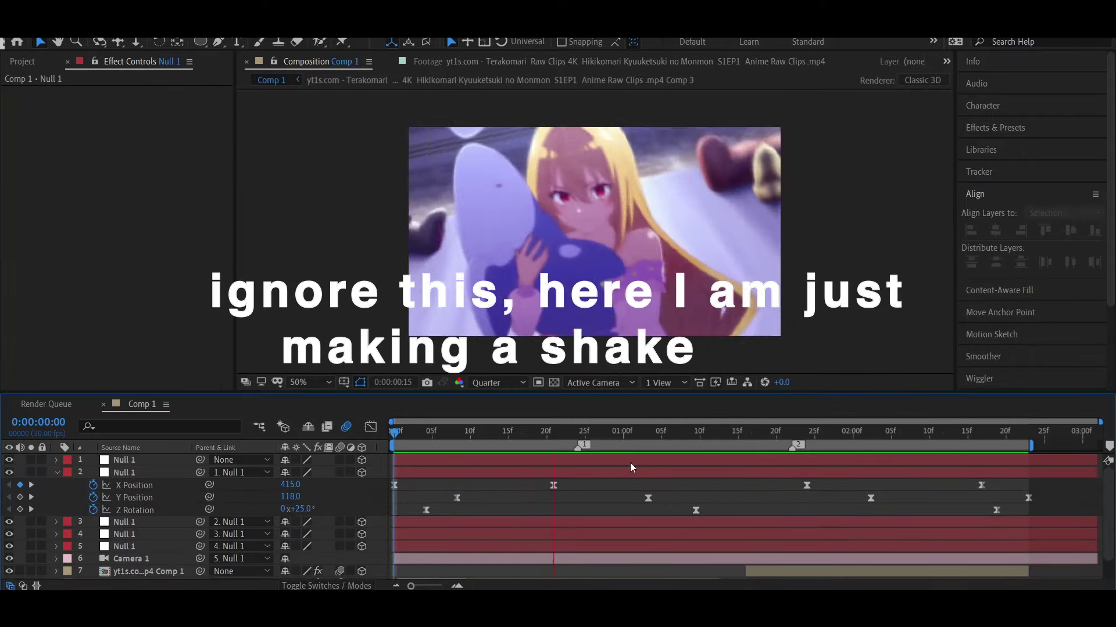
left_click(807, 485)
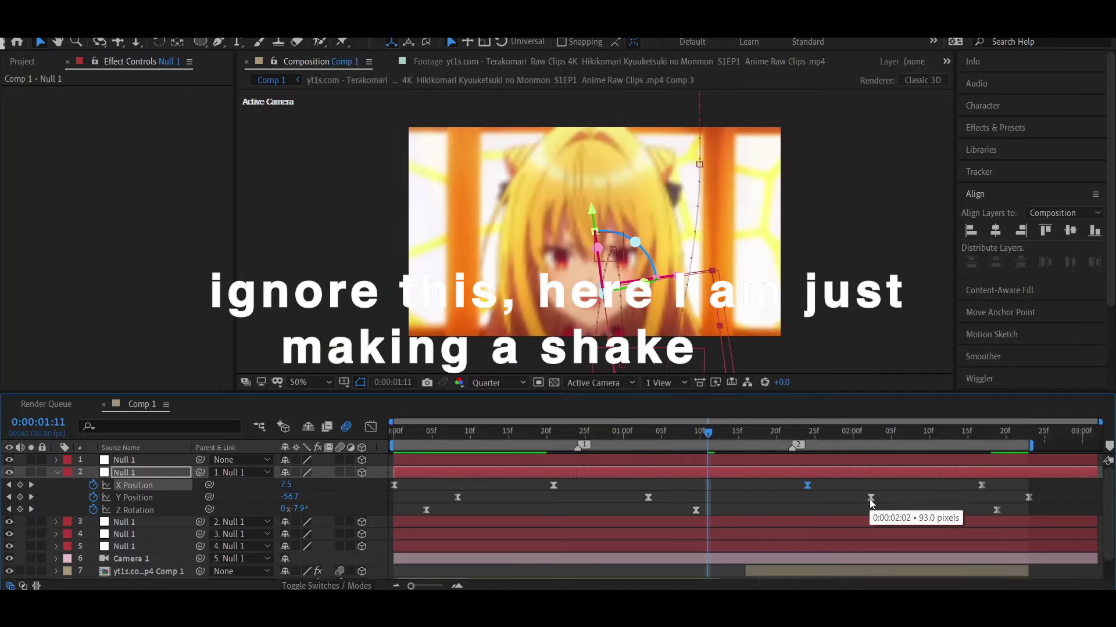
left_click(870, 497)
key("shift+F3")
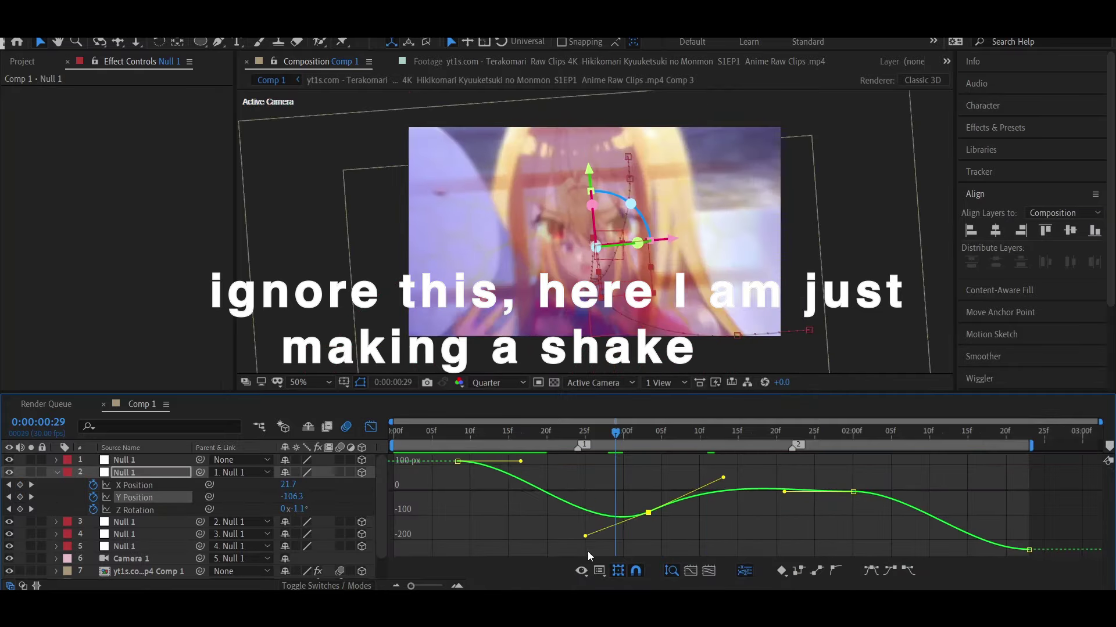
left_click_drag(853, 492, 707, 492)
key("shift+F3")
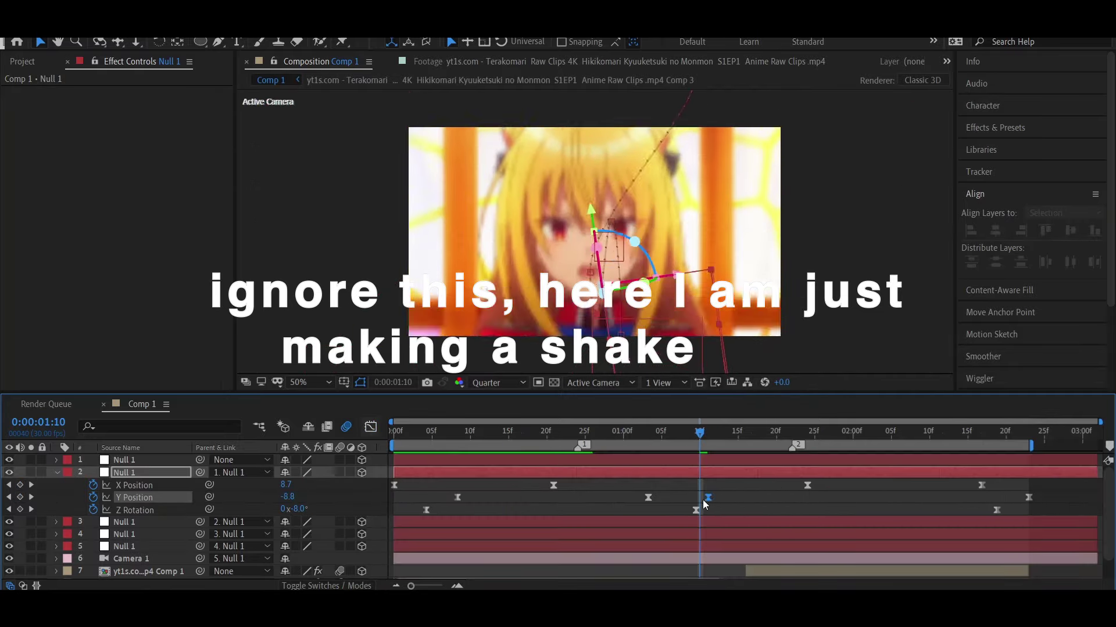
key("ctrl+z")
- Check the Z Rotation value curve near the clip start and preview the shake
left_click_drag(650, 434, 427, 438)
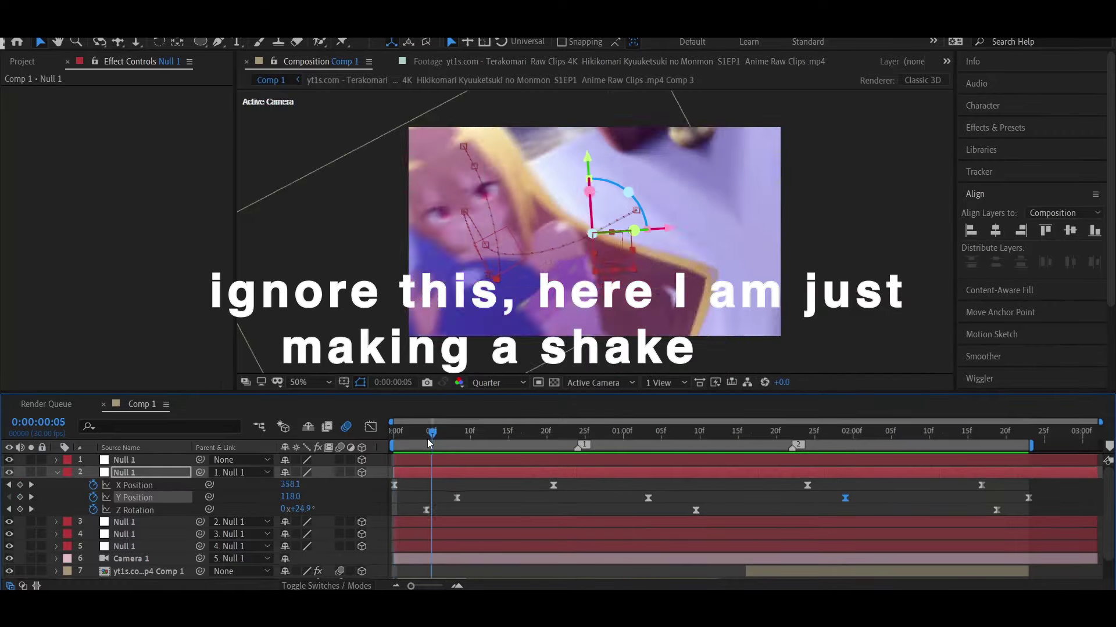
left_click(135, 511)
key("shift+F3")
left_click(422, 435)
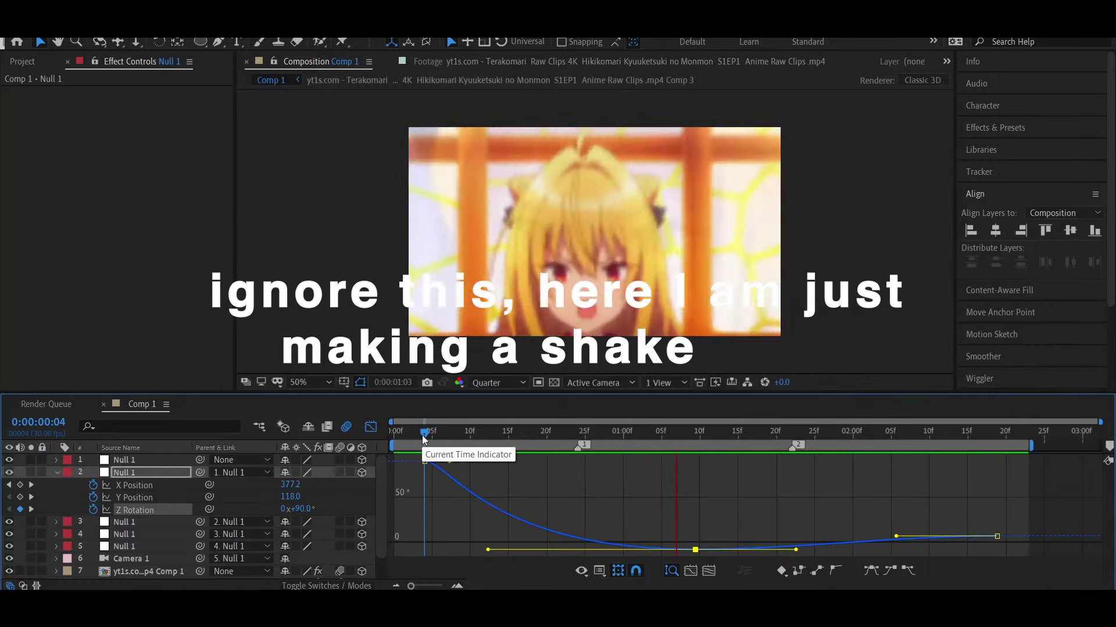
key("shift+F3")
key("space")
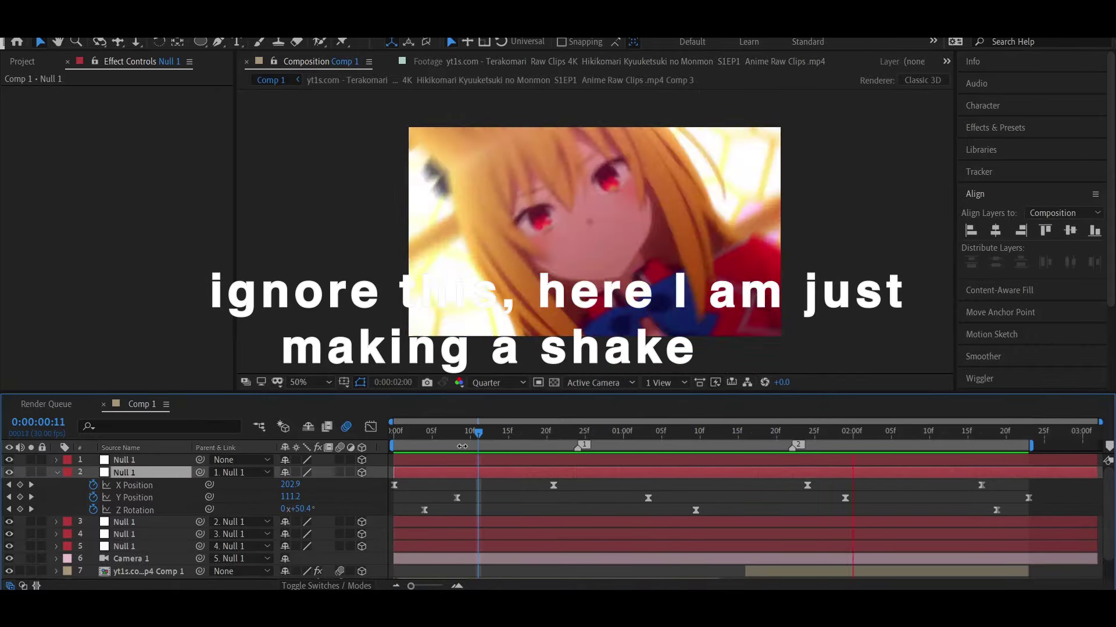
key("space")
- Reapply the tydus shake (1) preset and preview the shake at several frames
key("ctrl+space")
type("tydus")
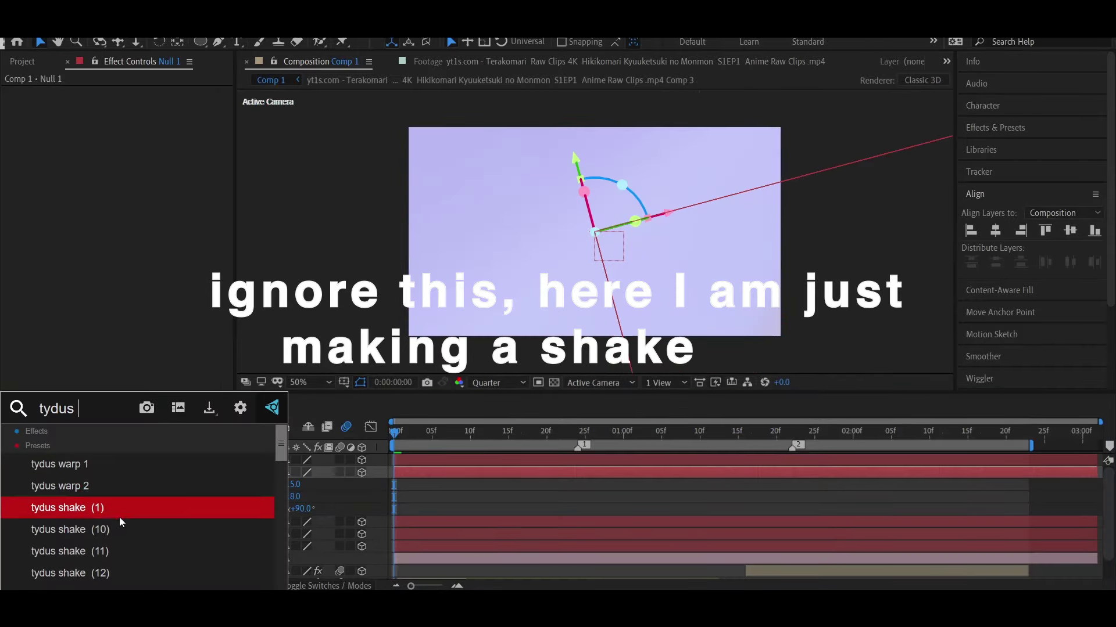
left_click(120, 516)
key("space")
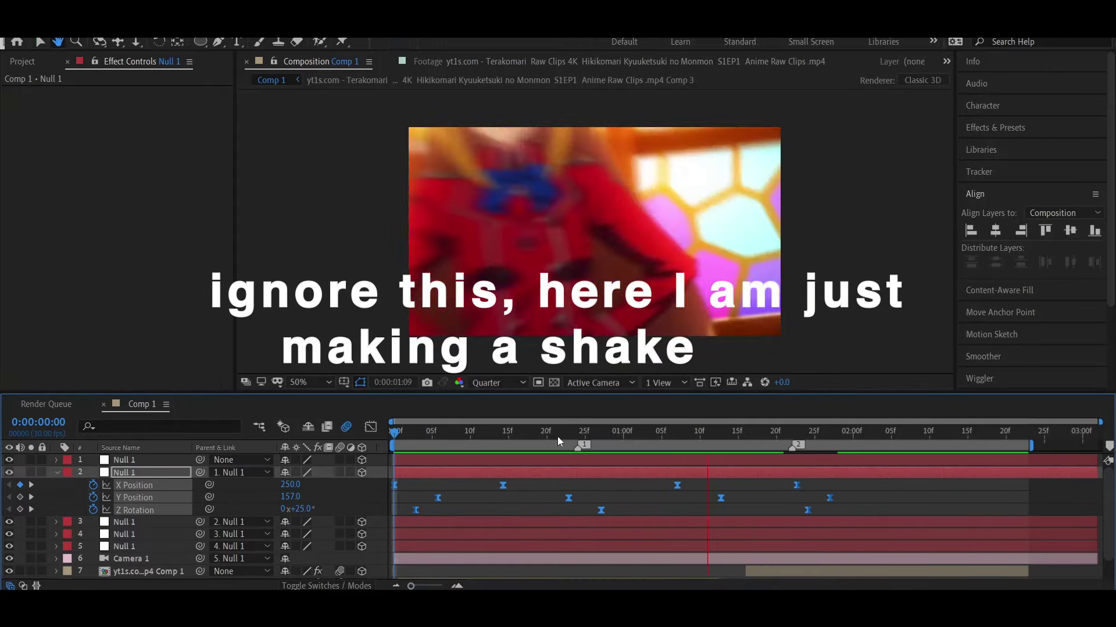
left_click(677, 434)
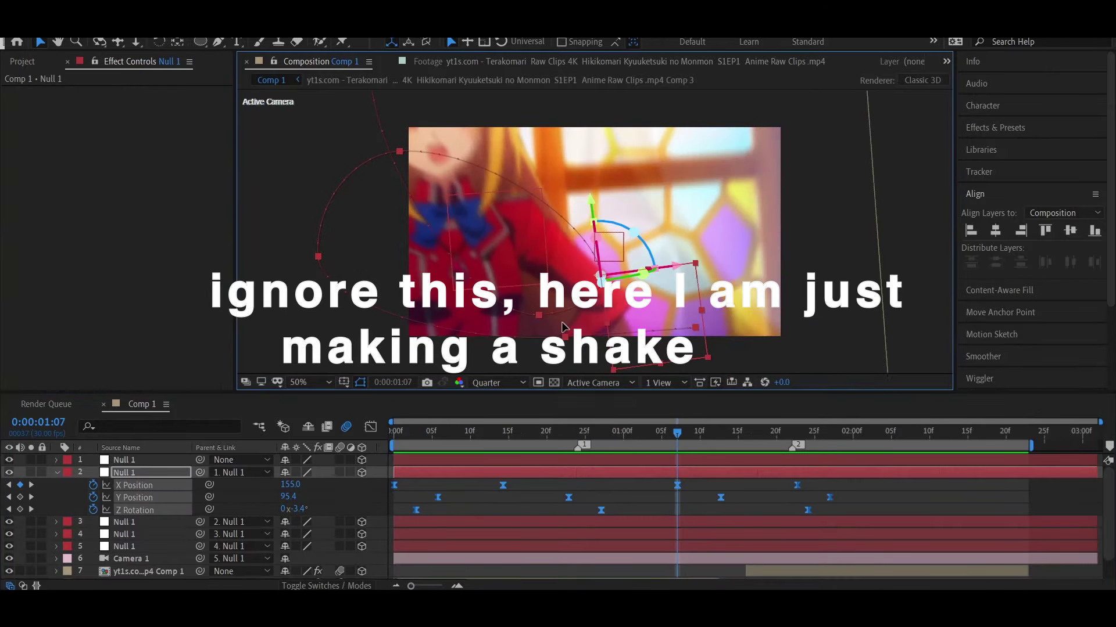
left_click(509, 433)
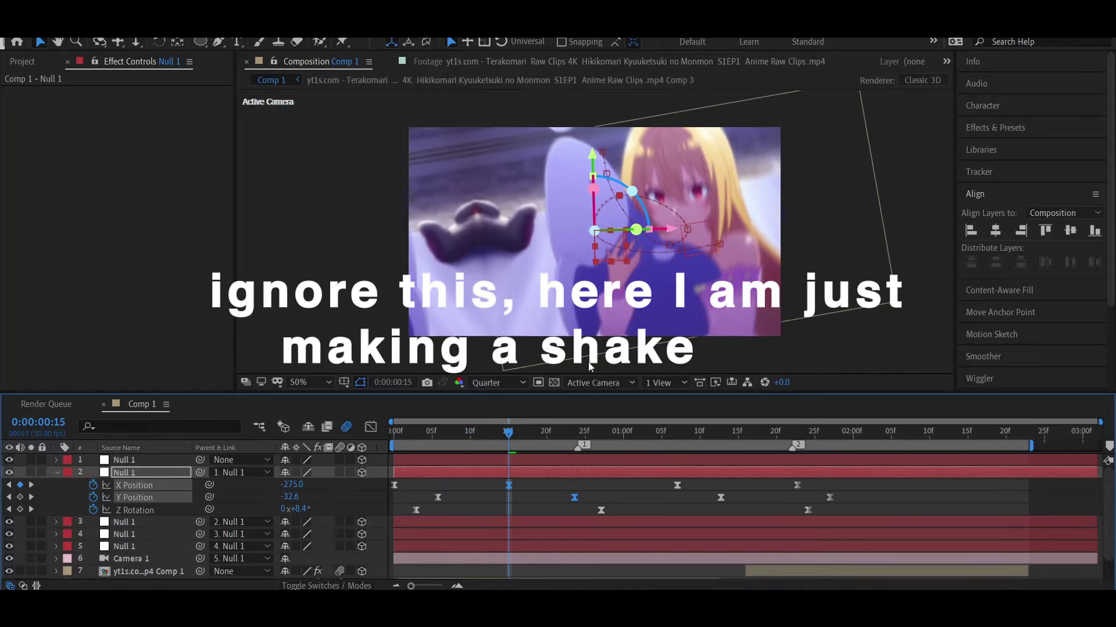
key("space")
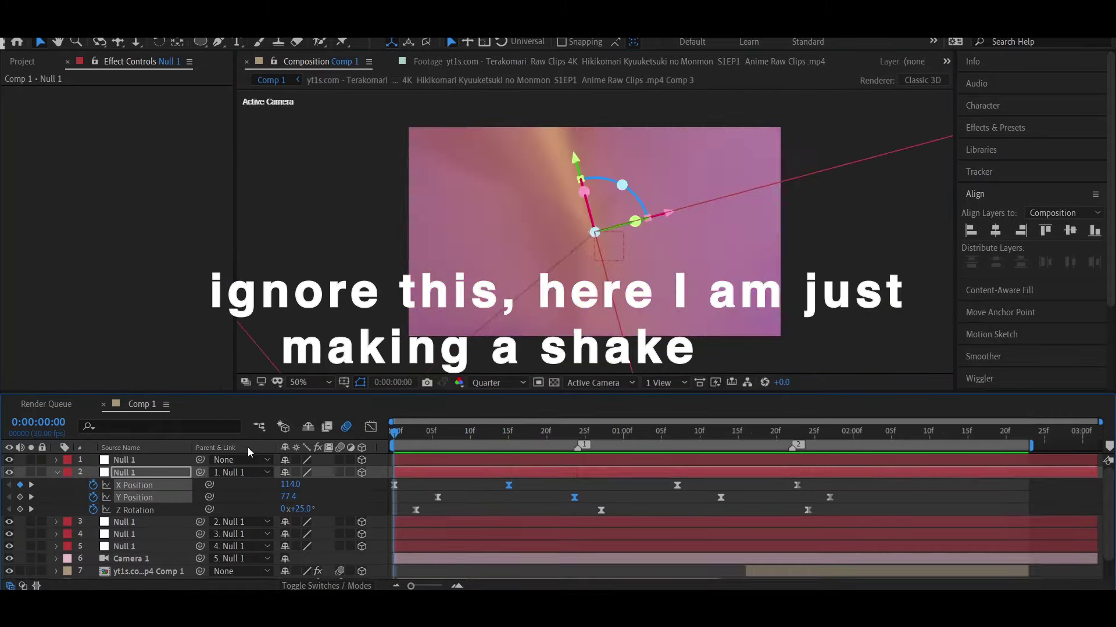
left_click(944, 433)
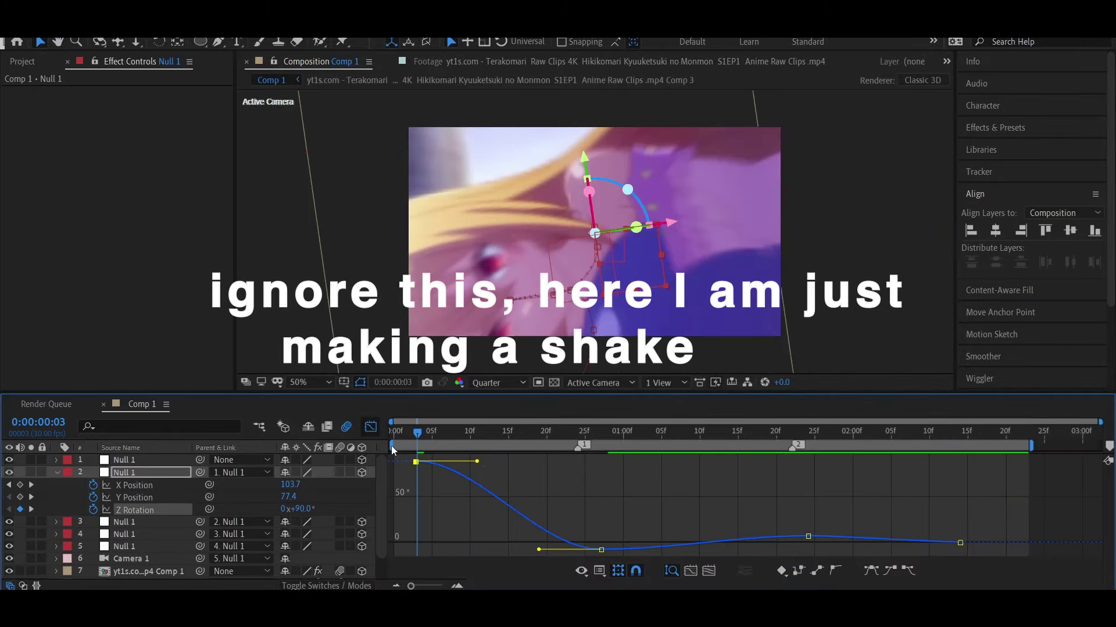
- Drag the first and middle Z Rotation Bezier handles to steepen the opening drop, then preview
left_click_drag(476, 461, 458, 544)
left_click_drag(601, 533, 668, 510)
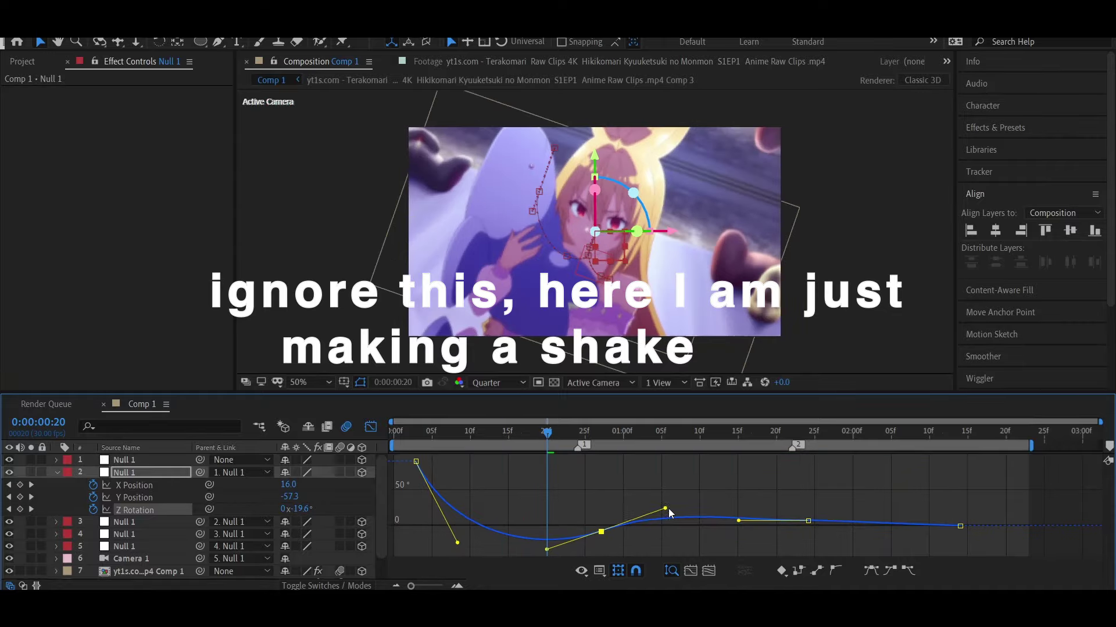
key("space")
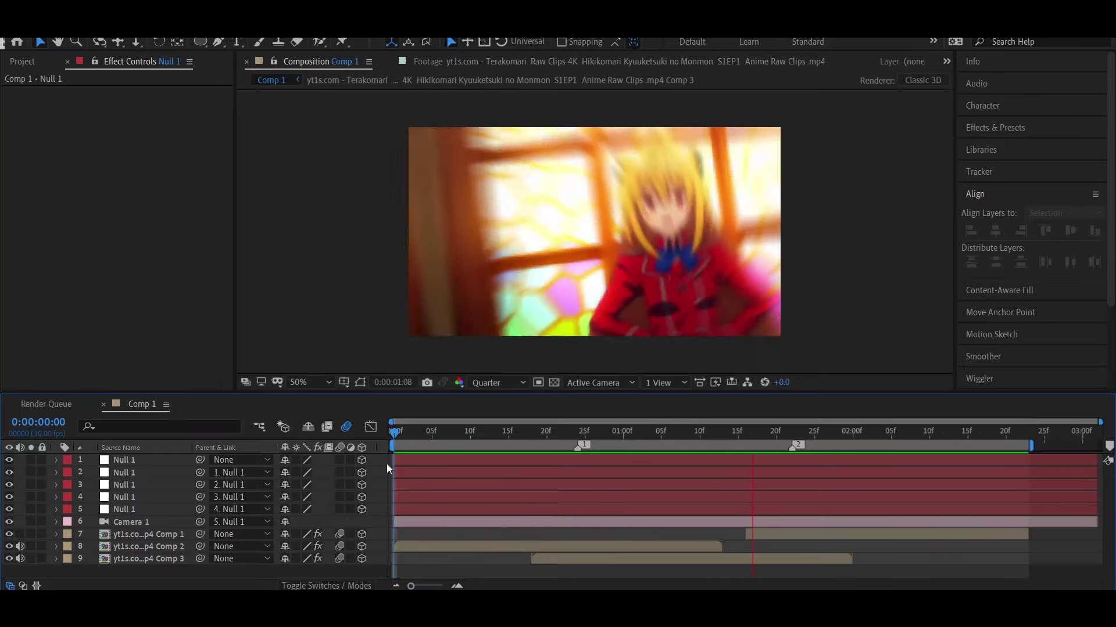
- Move the last Z Rotation keyframe later in time
left_click(426, 473)
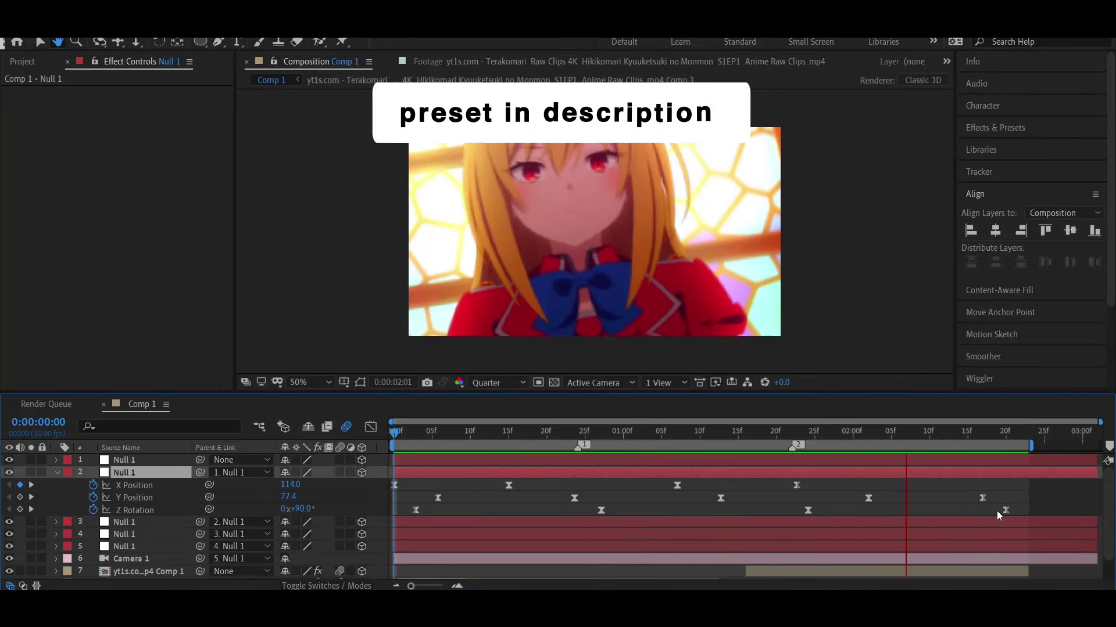
left_click_drag(1005, 511, 1051, 511)
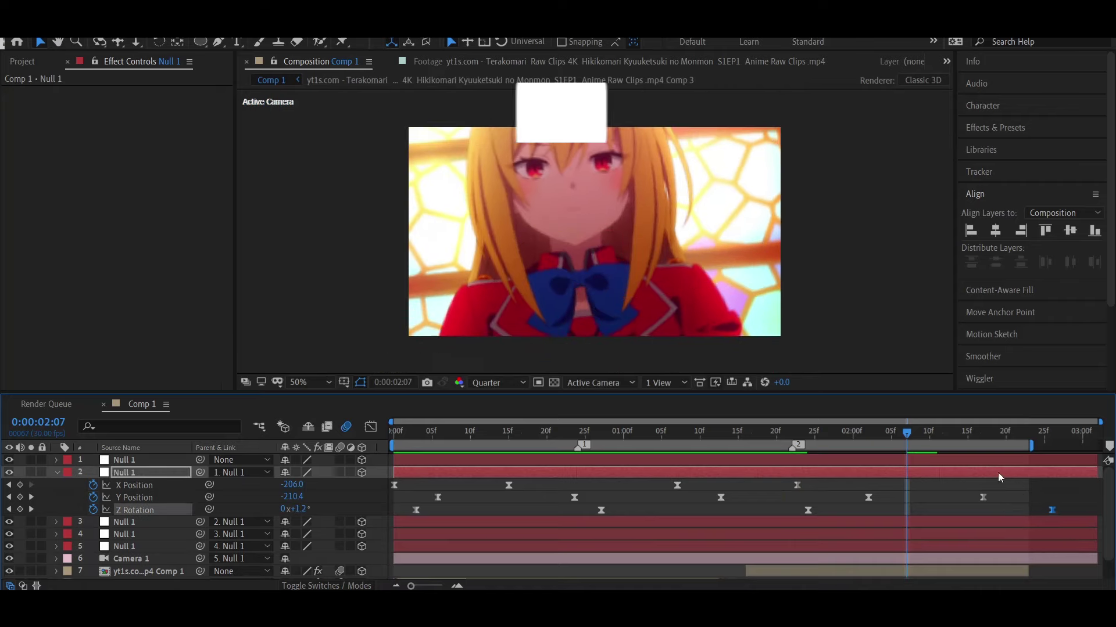
left_click(799, 432)
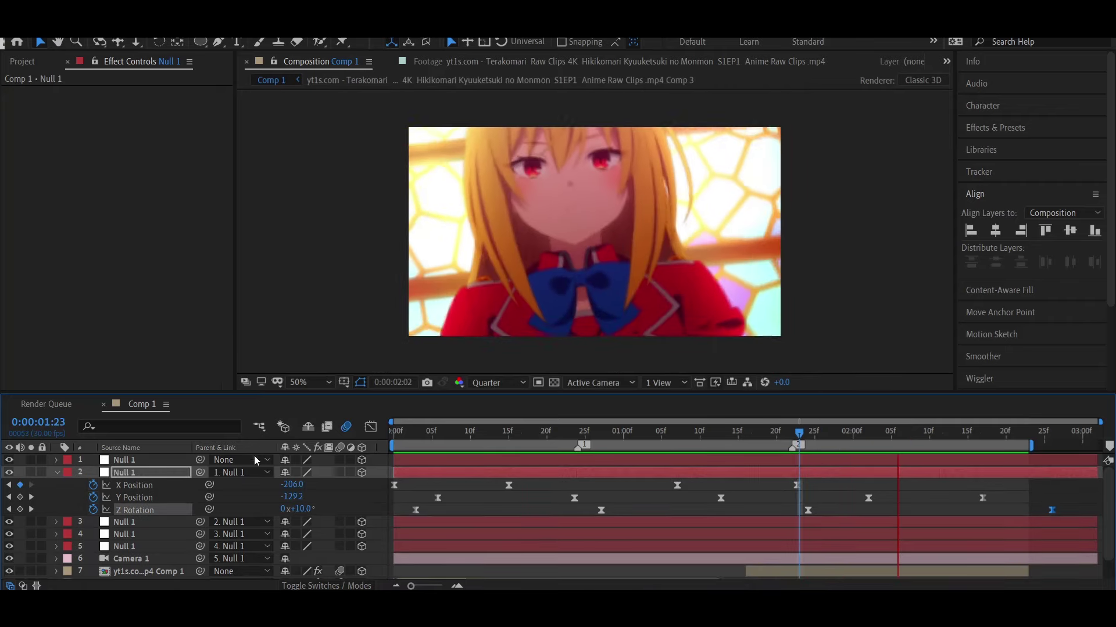
key("space")
- Flatten the end of the Z Rotation curve so the shake eases to rest, then preview
key("shift+F3")
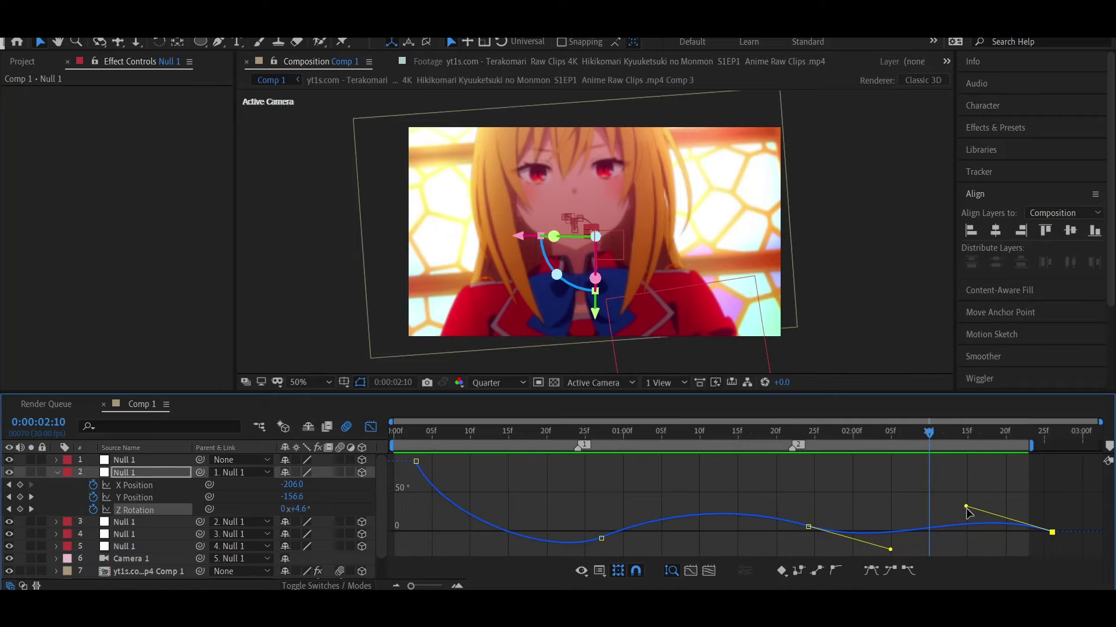
left_click_drag(966, 509, 979, 539)
key("space")
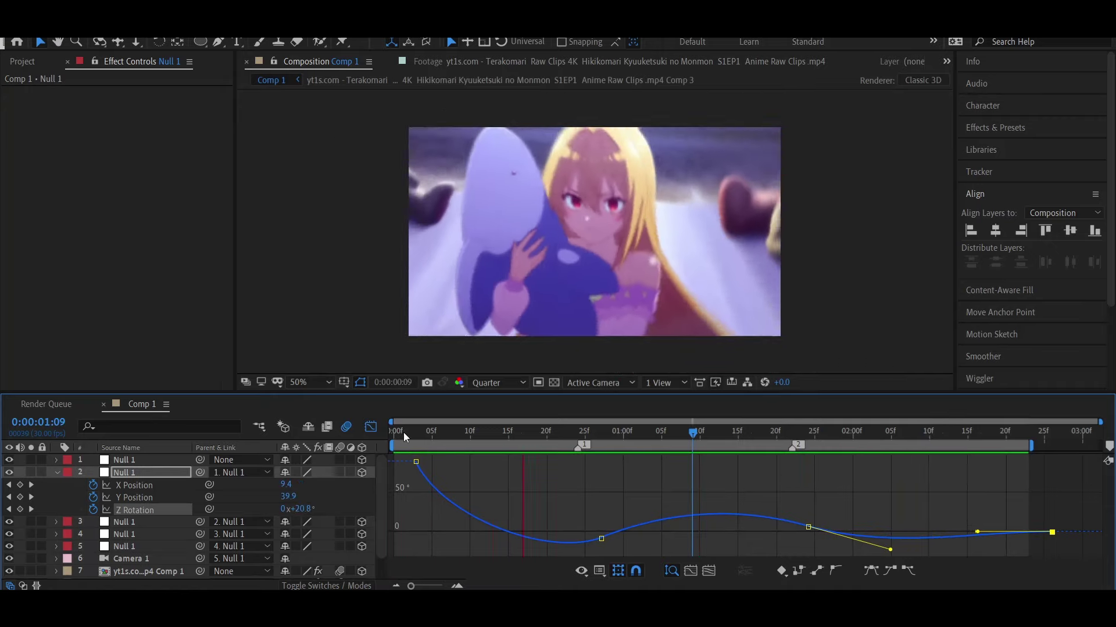
left_click(370, 428)
left_click(473, 559)
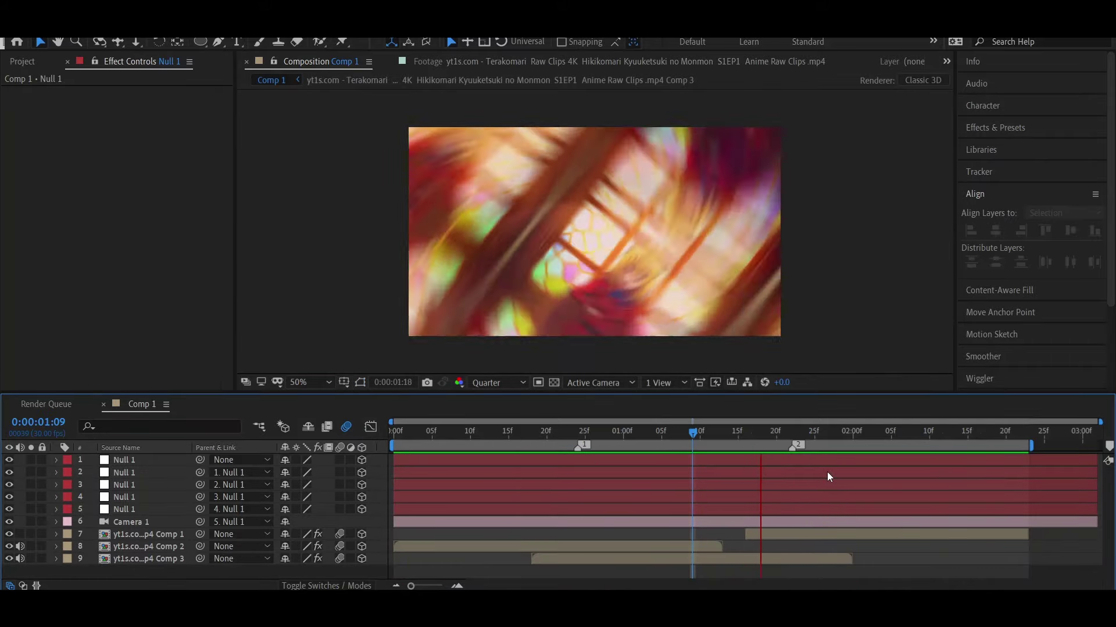
left_click(828, 460)
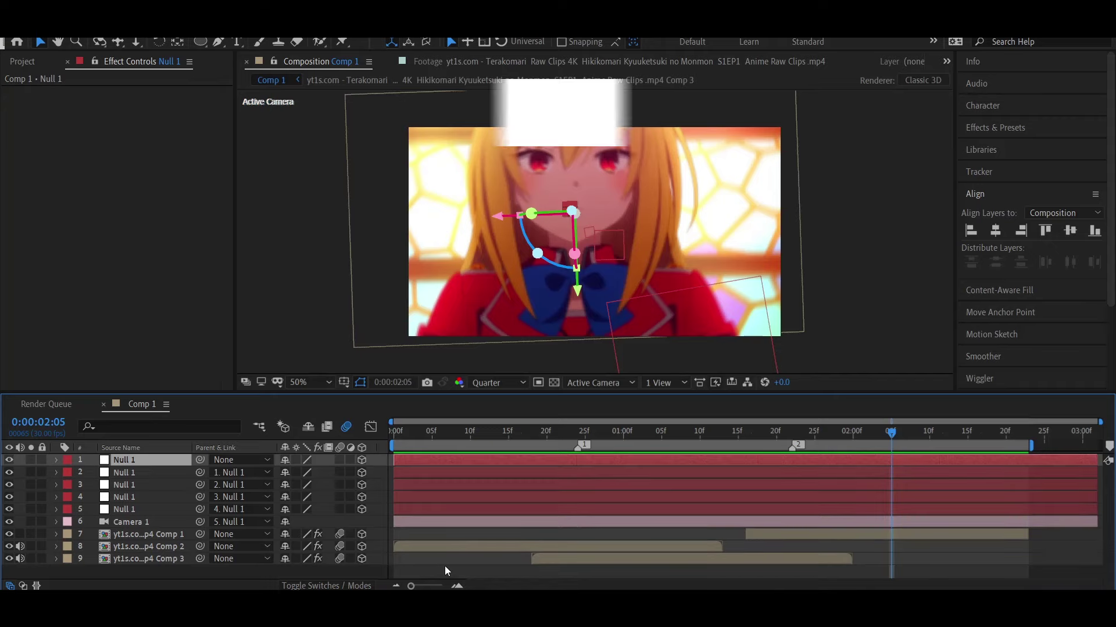
- Add an adjustment layer with the Twitch effect and set its Amount to 250
key("ctrl+alt+y")
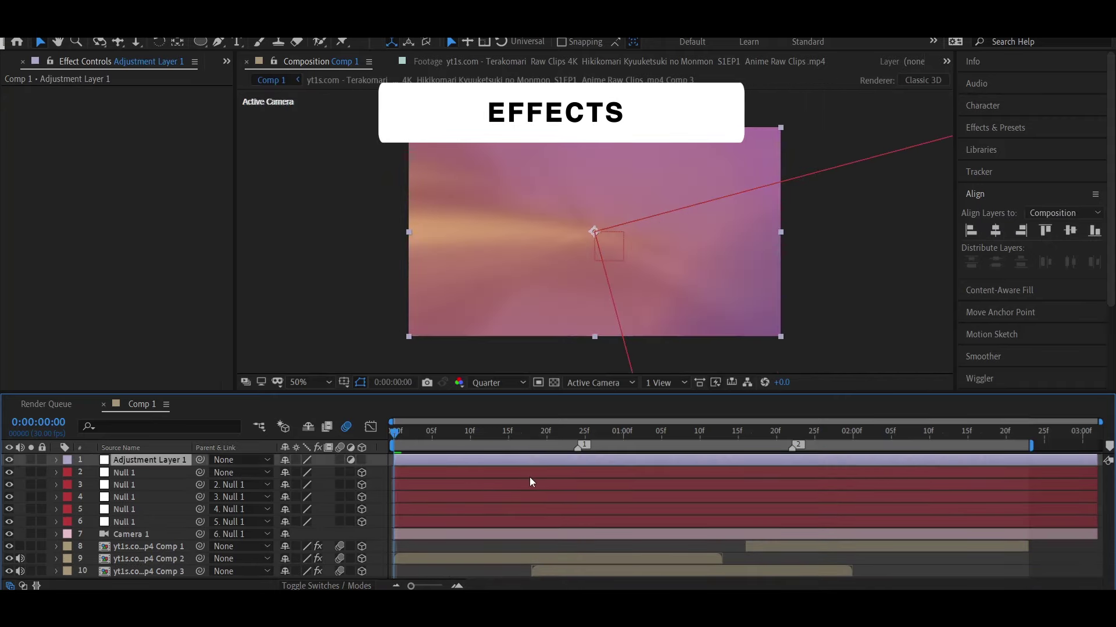
key("ctrl+space")
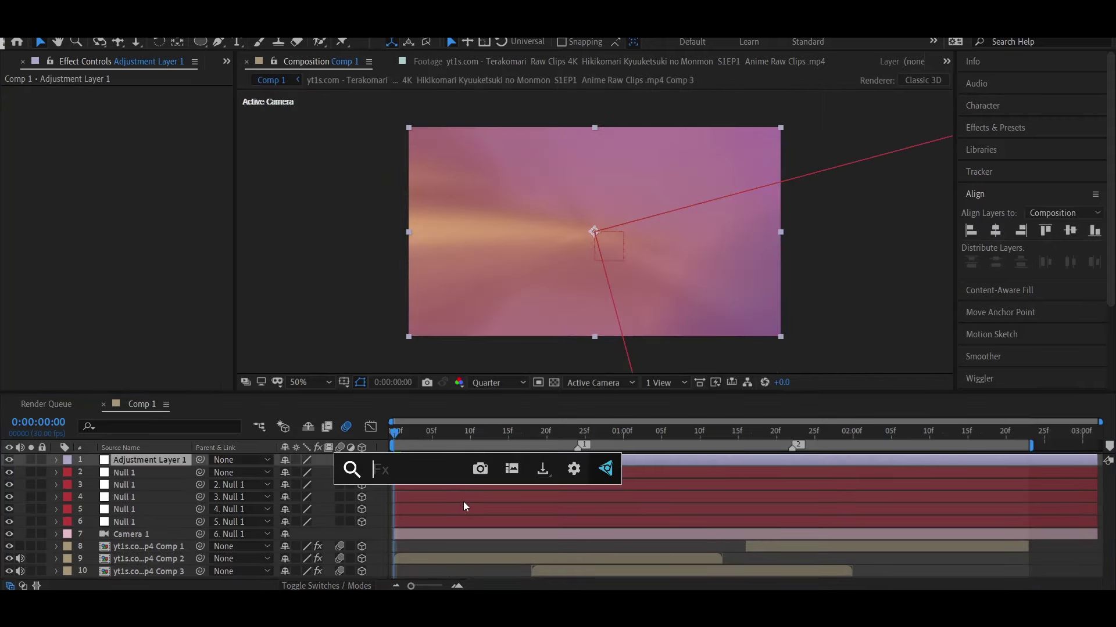
type("twit")
key("Return")
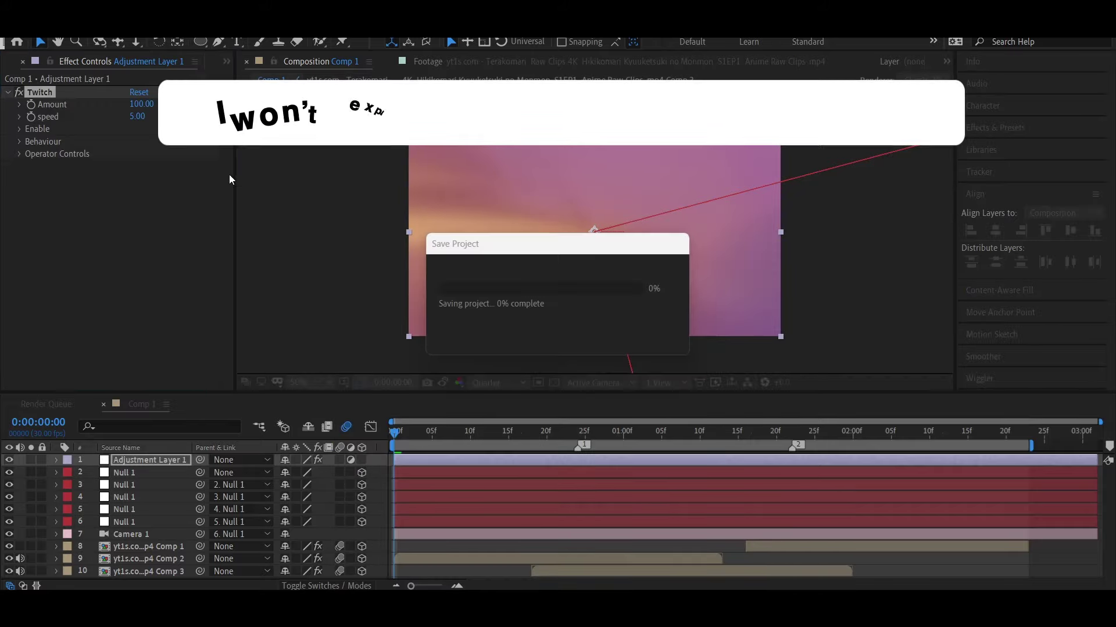
left_click(141, 104)
type("25")
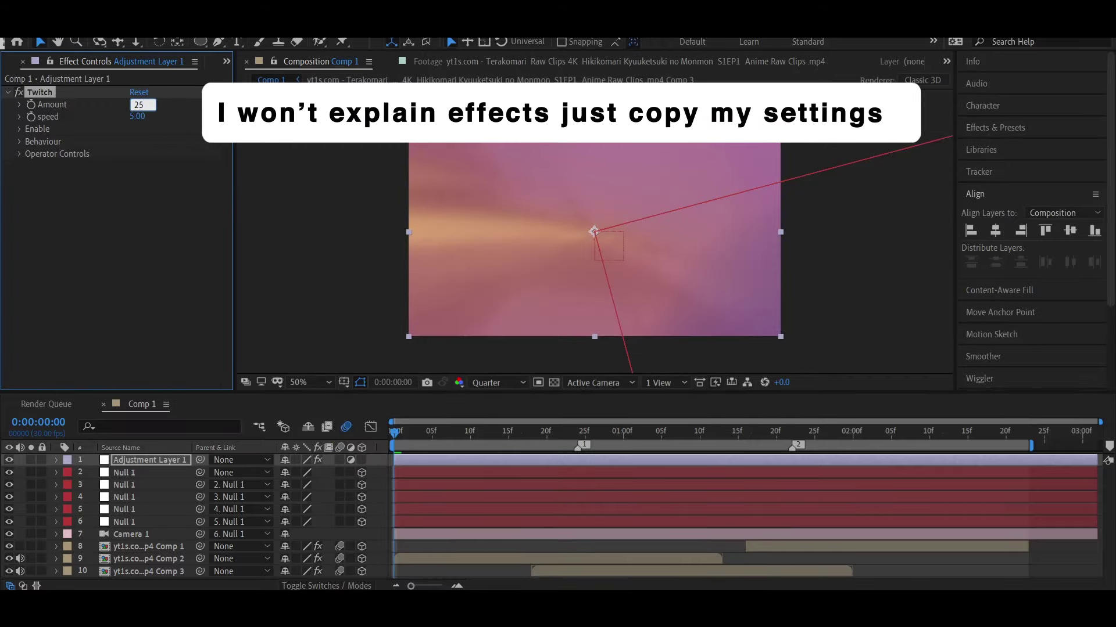
type("0")
key("Return")
type("35")
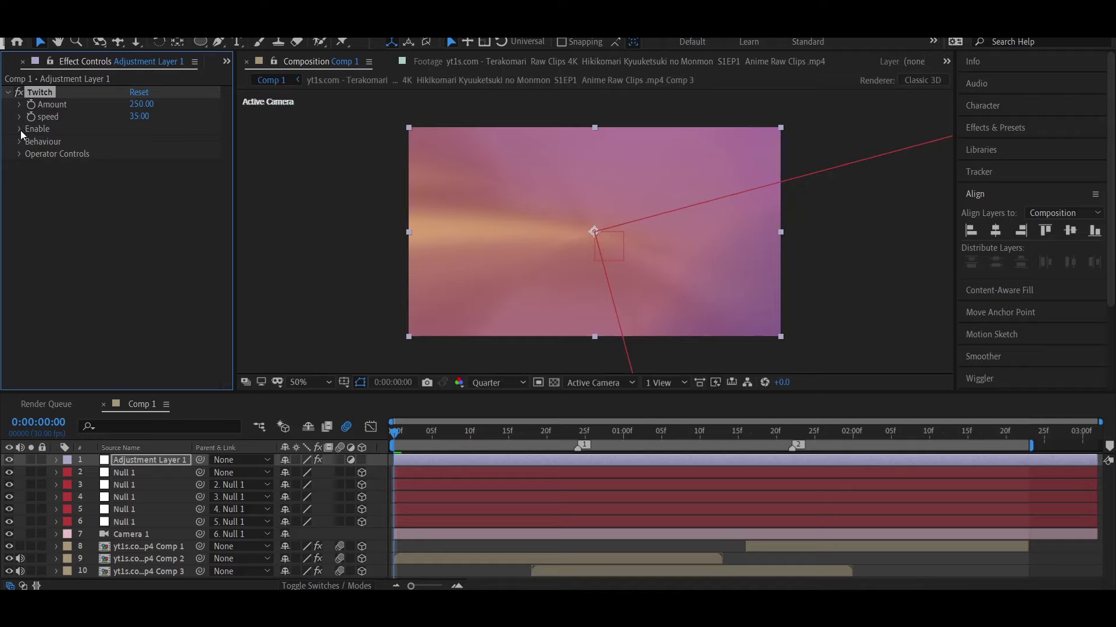
- Turn on Twitch Blur and Slide, set Slide Amount to 15, and move to frame 24
left_click(19, 130)
left_click(134, 141)
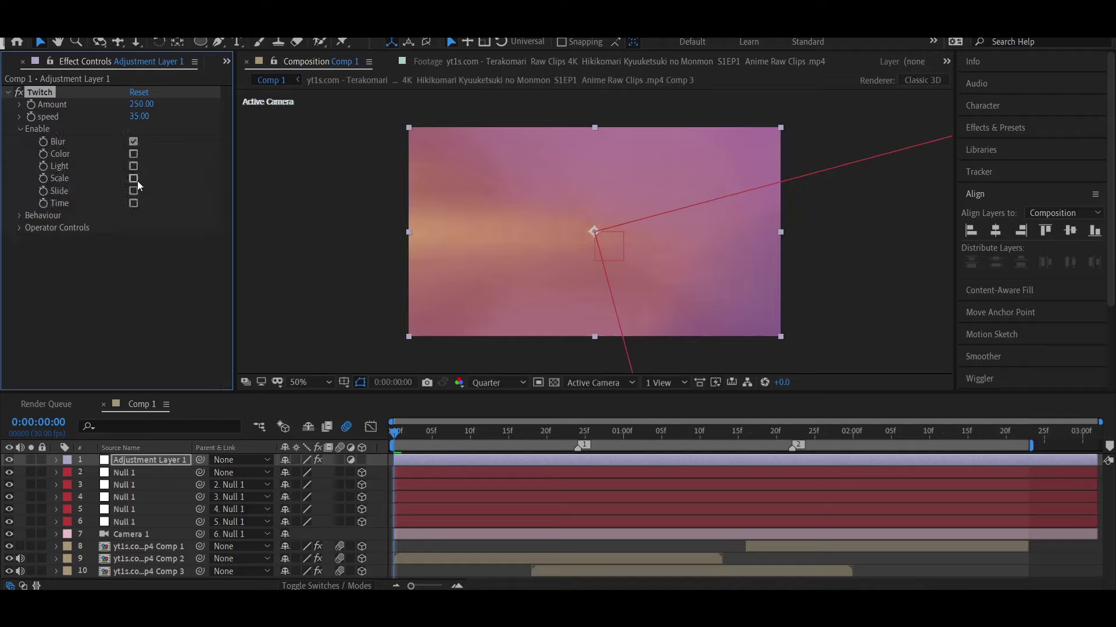
left_click(134, 191)
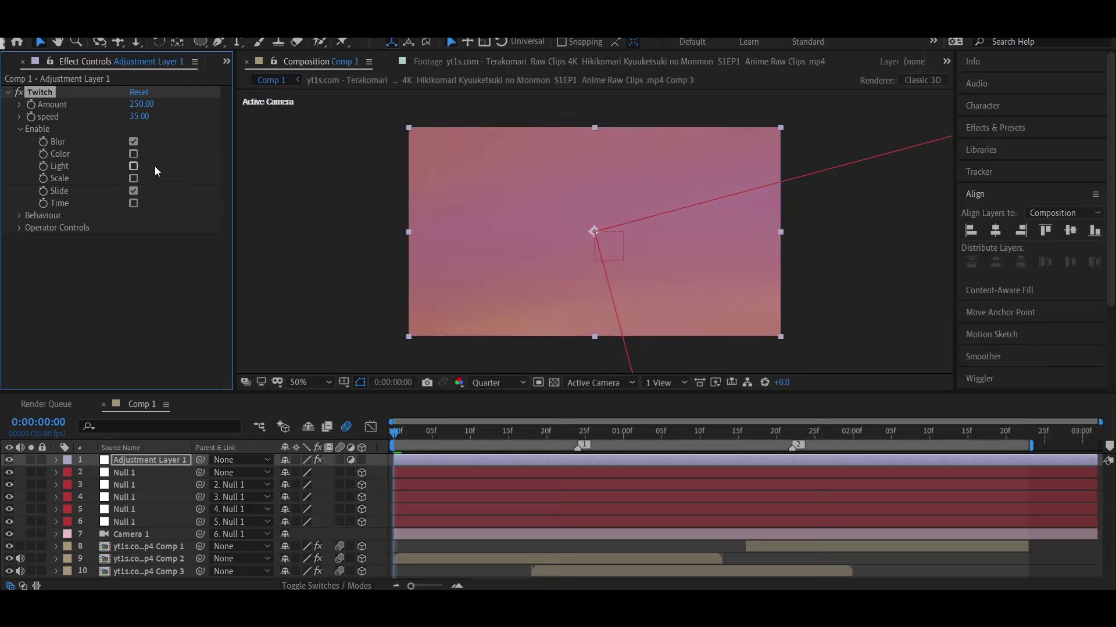
left_click(20, 228)
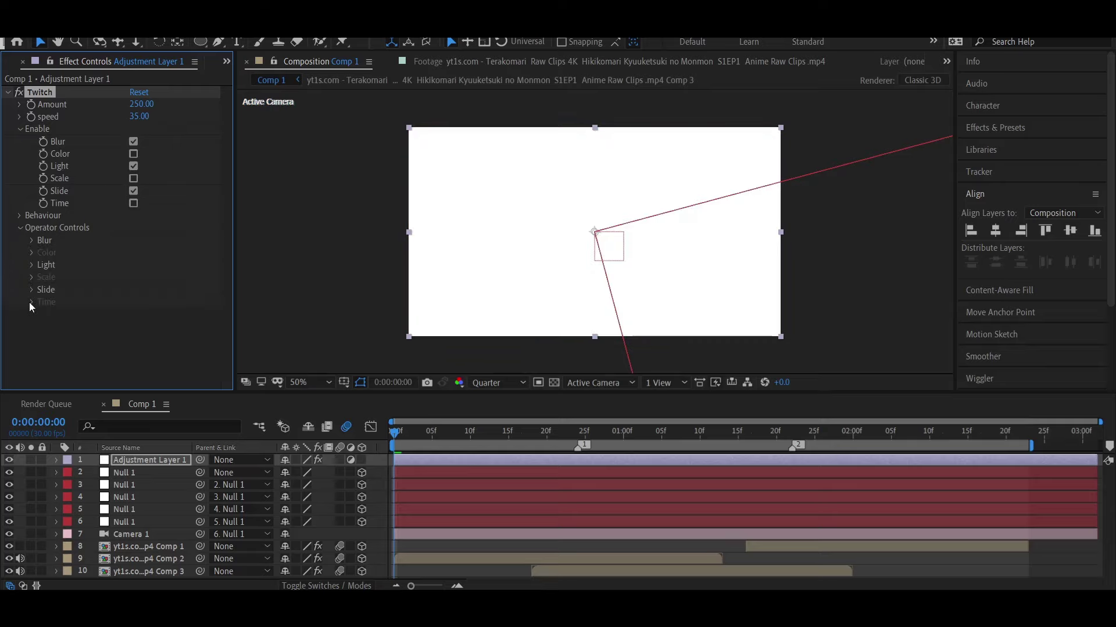
left_click(32, 289)
left_click(138, 297)
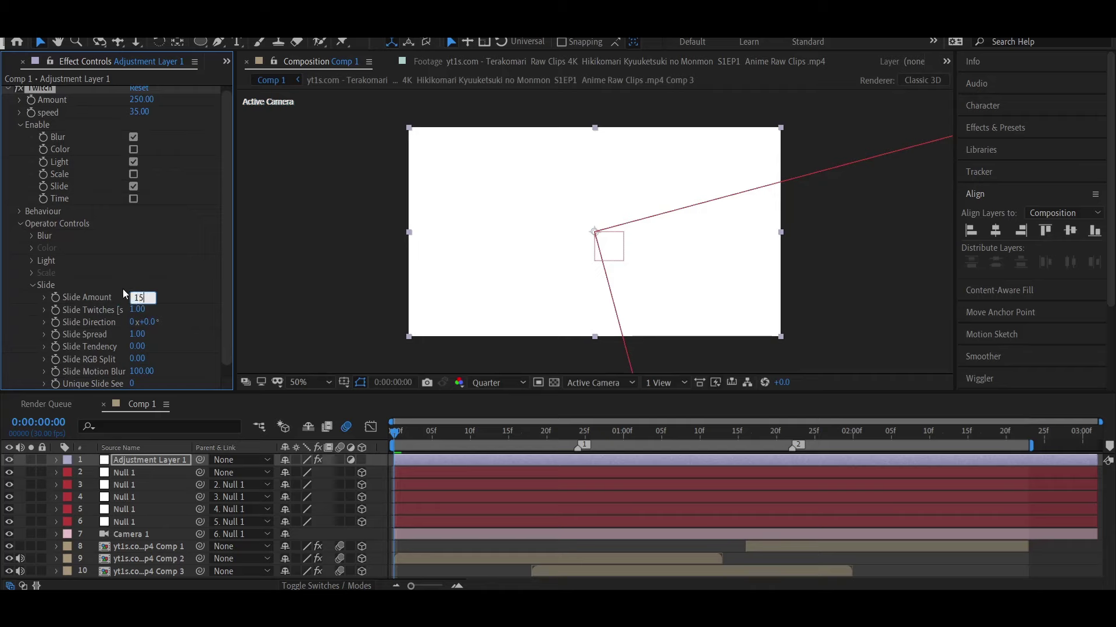
scroll(80, 238, "up", 1)
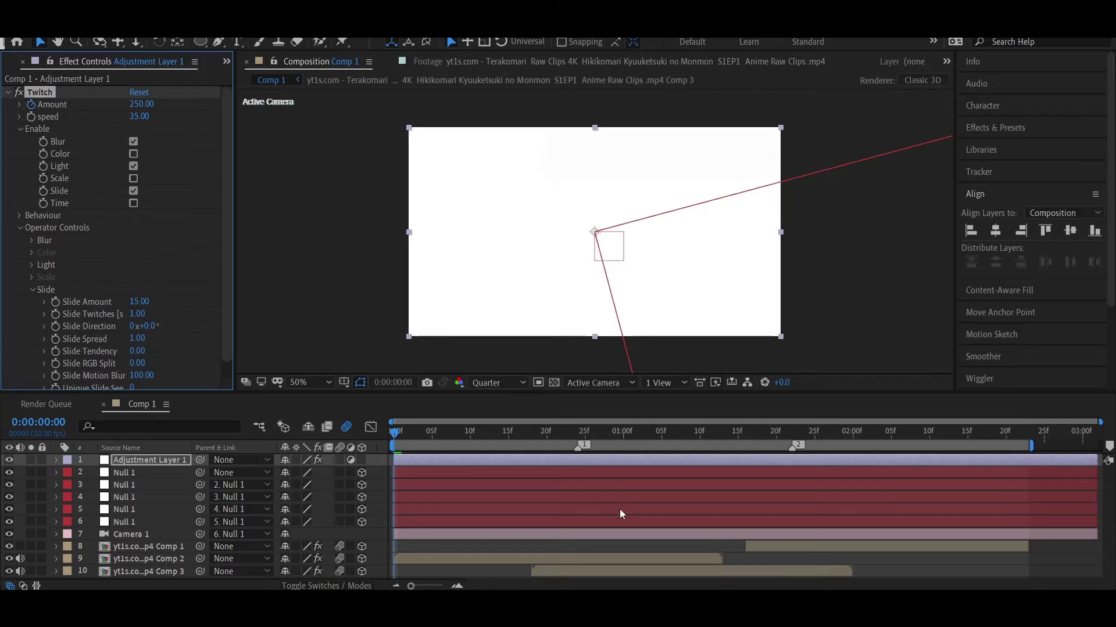
key("u")
left_click(577, 432)
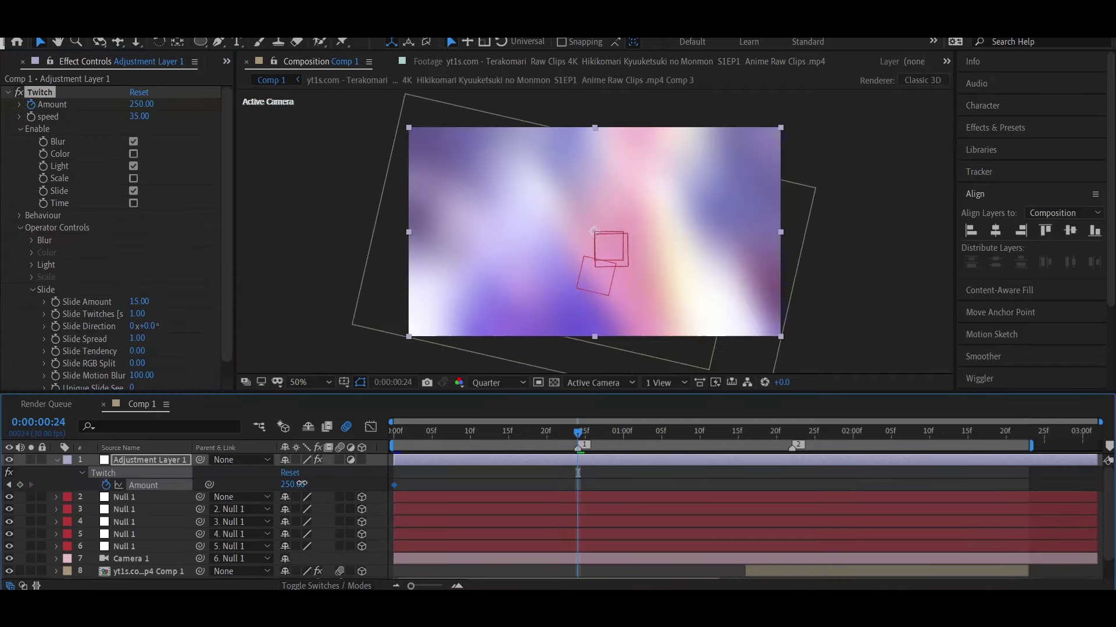
type("0")
- Keyframe Twitch Amount 0 at frame 24, trim the layer there, and Easy Ease the keyframes
key("Return")
key("ctrl+shift+d")
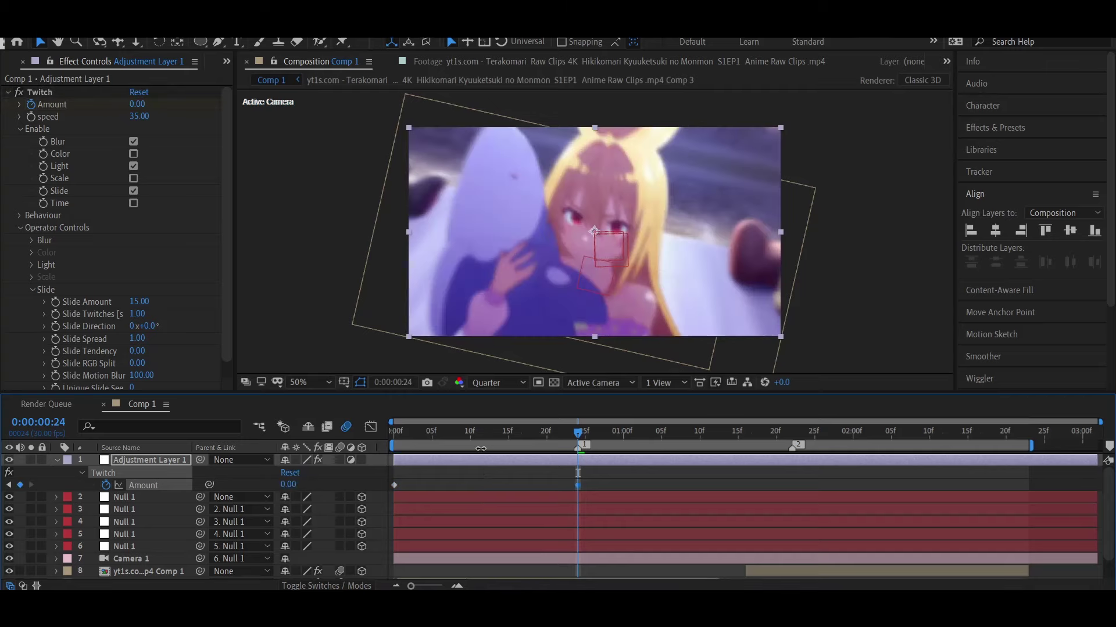
key("Delete")
left_click(477, 432)
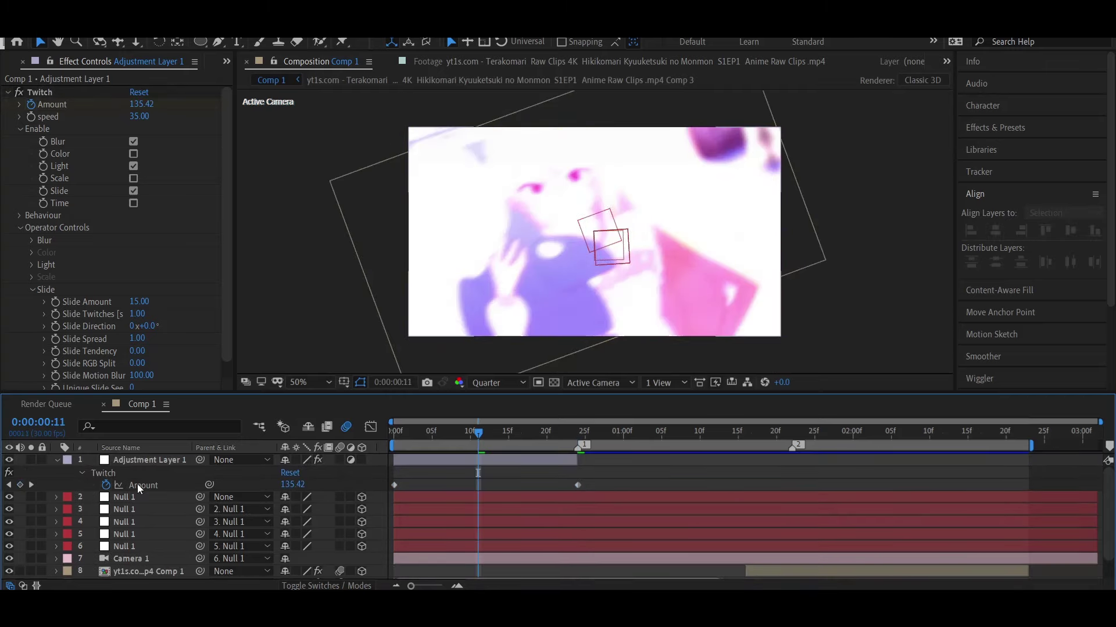
right_click(138, 483)
mouse_move(301, 462)
left_click(425, 505)
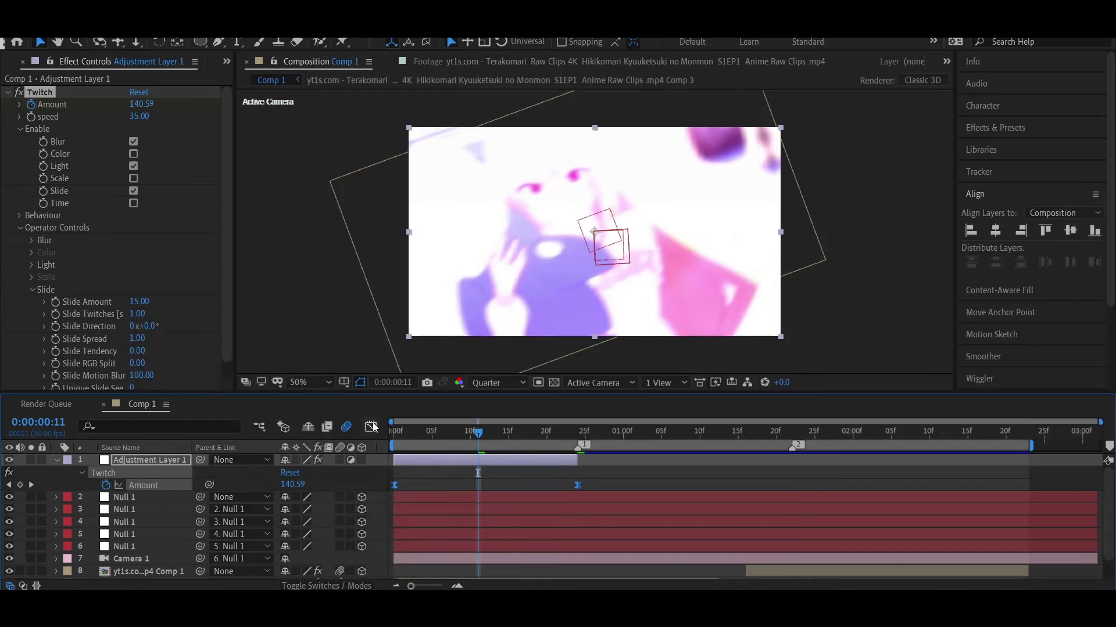
- Steepen the early drop of the Amount curve in the Graph Editor and preview
key("shift+F3")
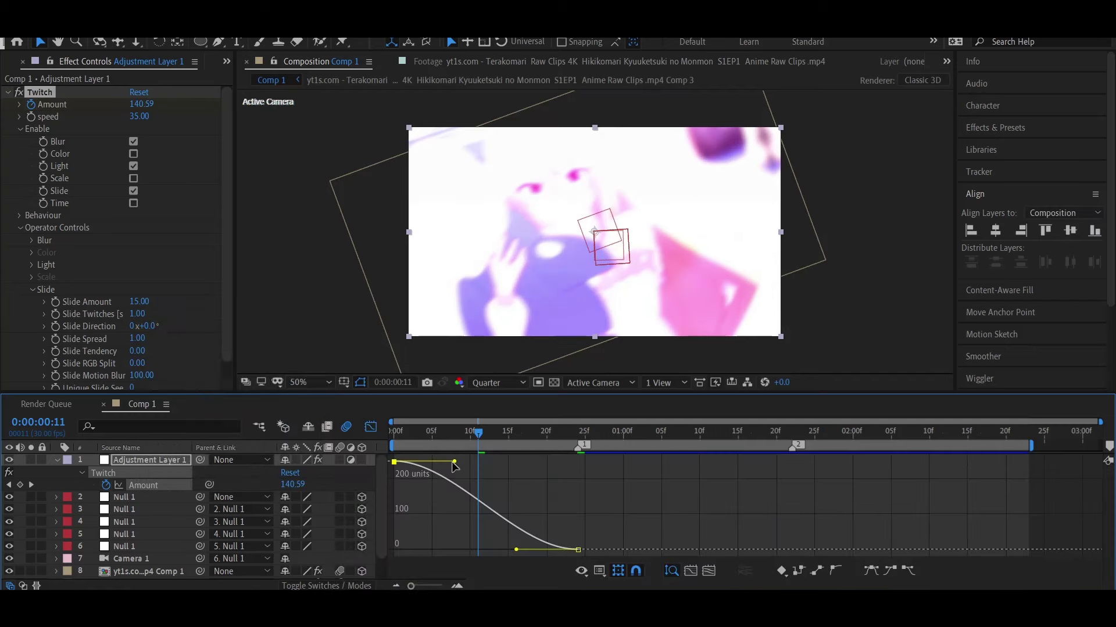
left_click_drag(433, 512, 412, 547)
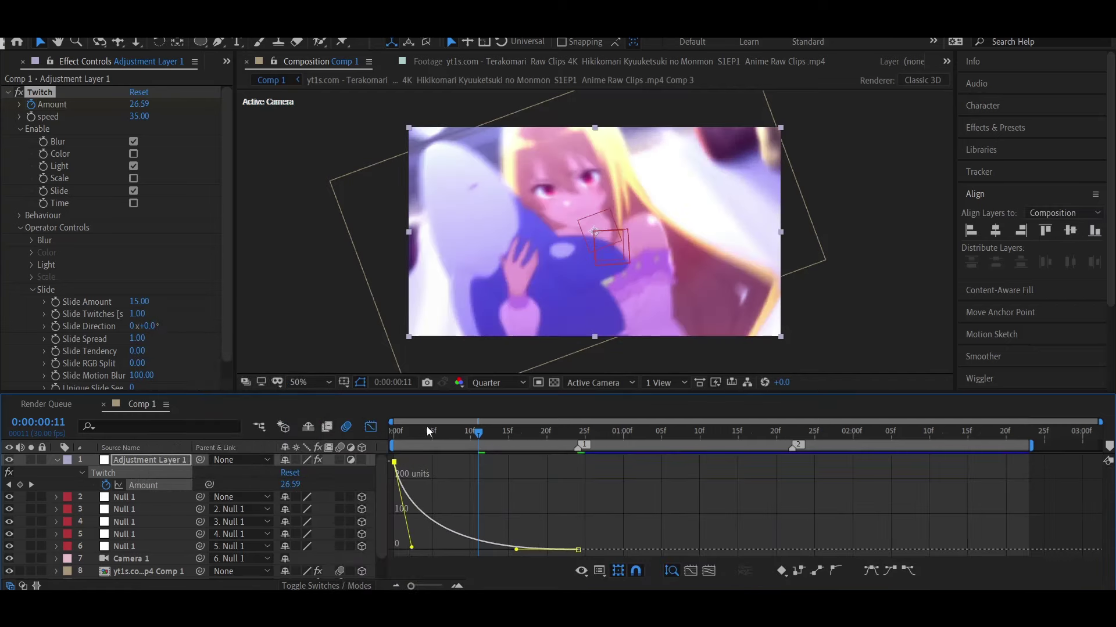
key("space")
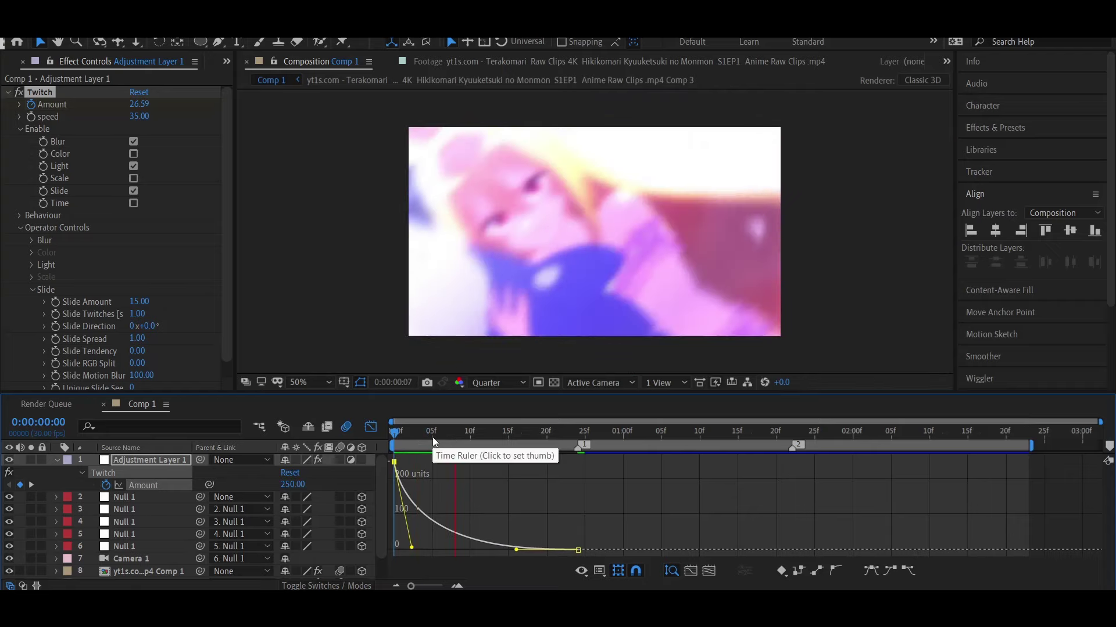
key("space")
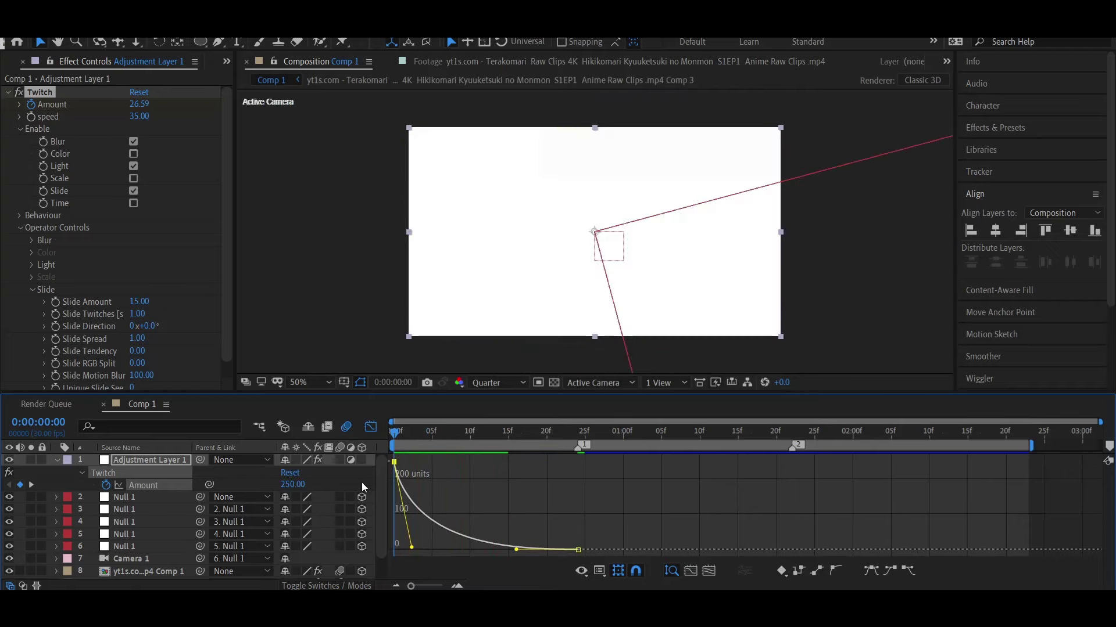
left_click_drag(411, 547, 400, 580)
key("space")
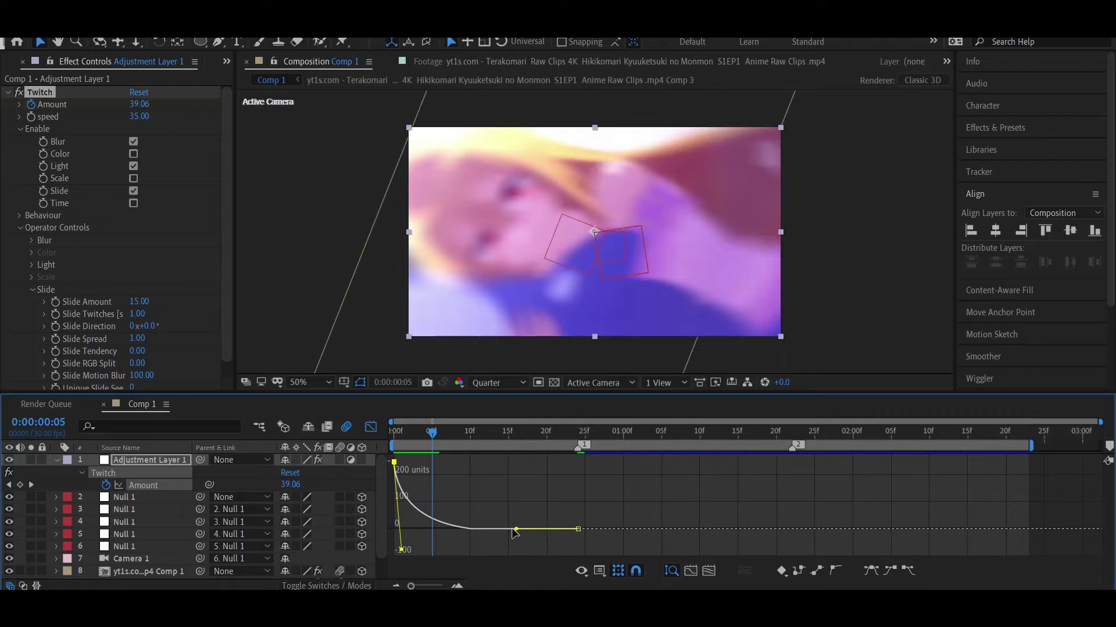
left_click(370, 427)
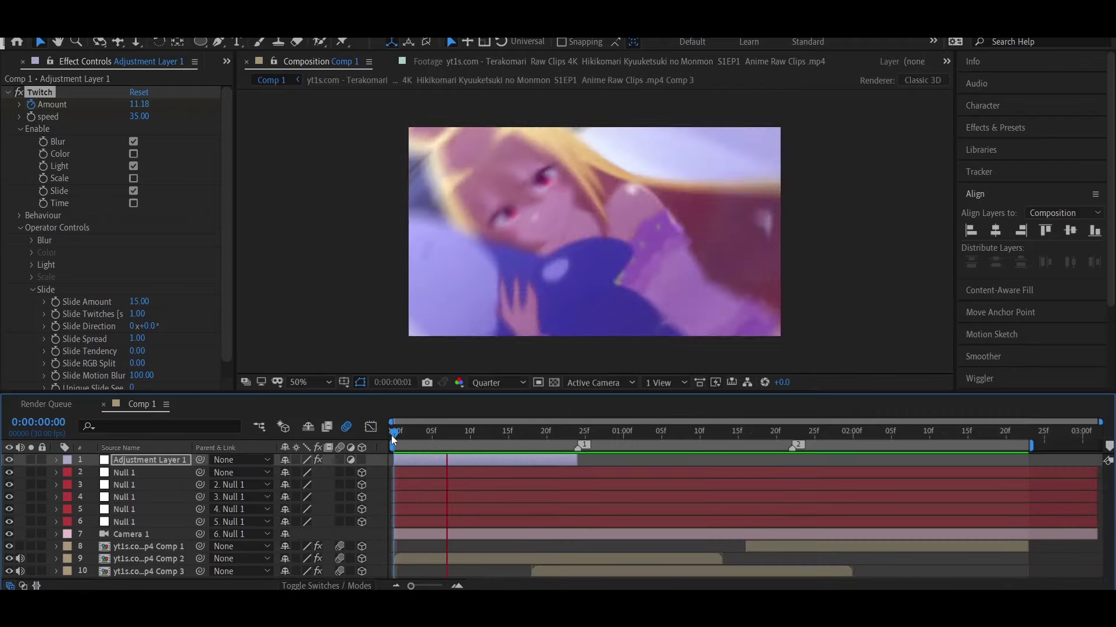
- Add an adjustment layer with S_RackDefocus and raise Bokeh to 0.330
key("space")
key("ctrl+alt+y")
left_click(439, 435)
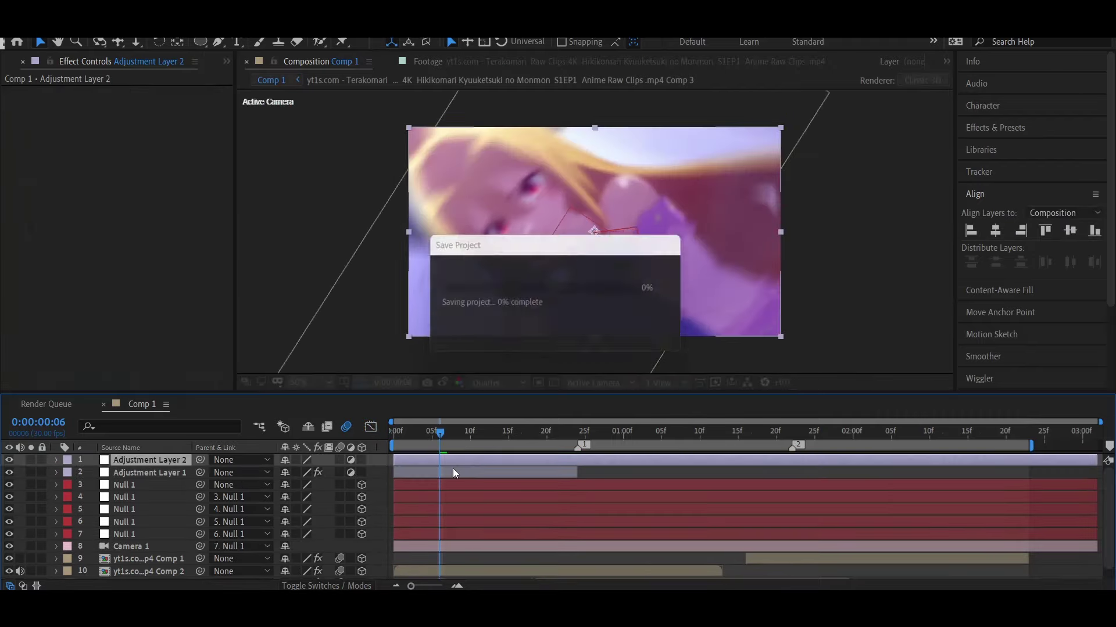
key("ctrl+space")
type("s_rack")
key("Return")
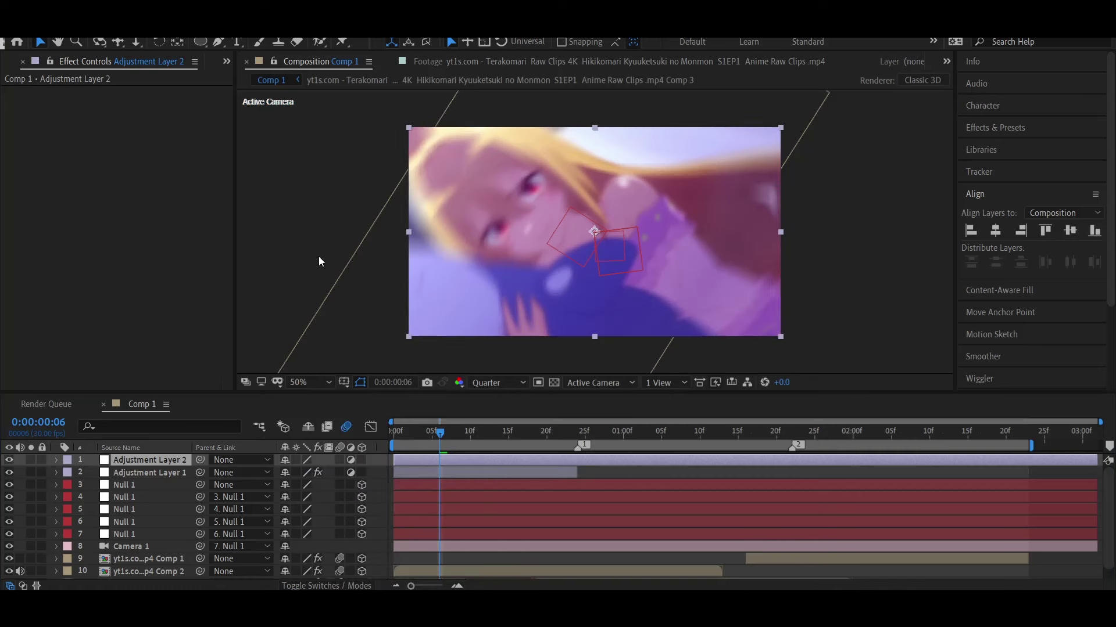
key("space")
left_click_drag(139, 277, 172, 282)
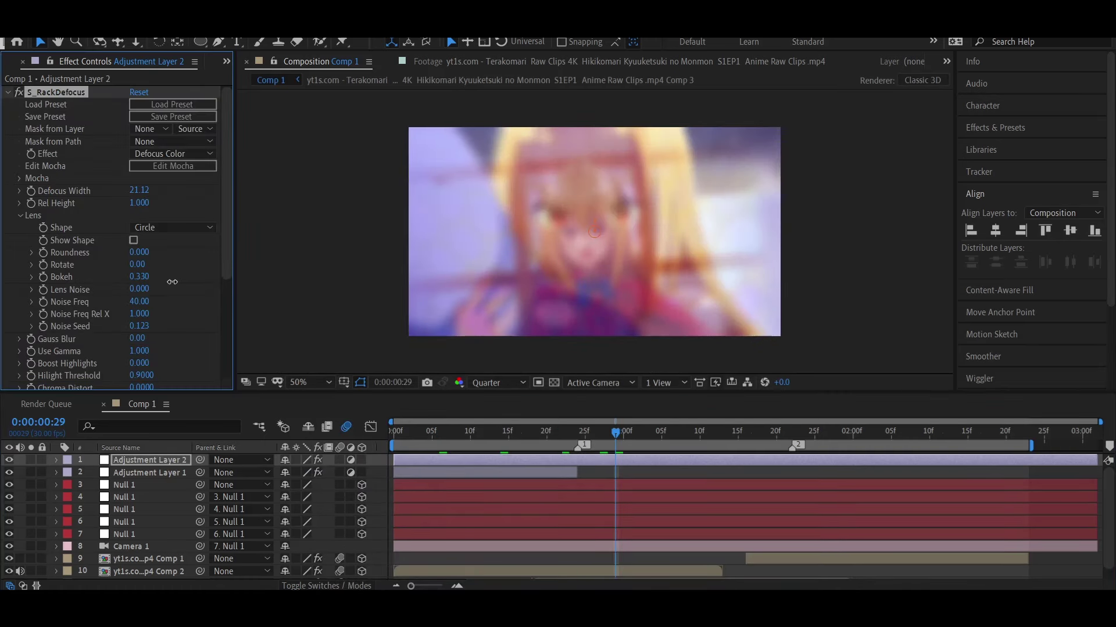
- Keyframe Brightness at 1.36, changing it at a later frame
scroll(78, 333, "down", 3)
left_click_drag(139, 348, 159, 347)
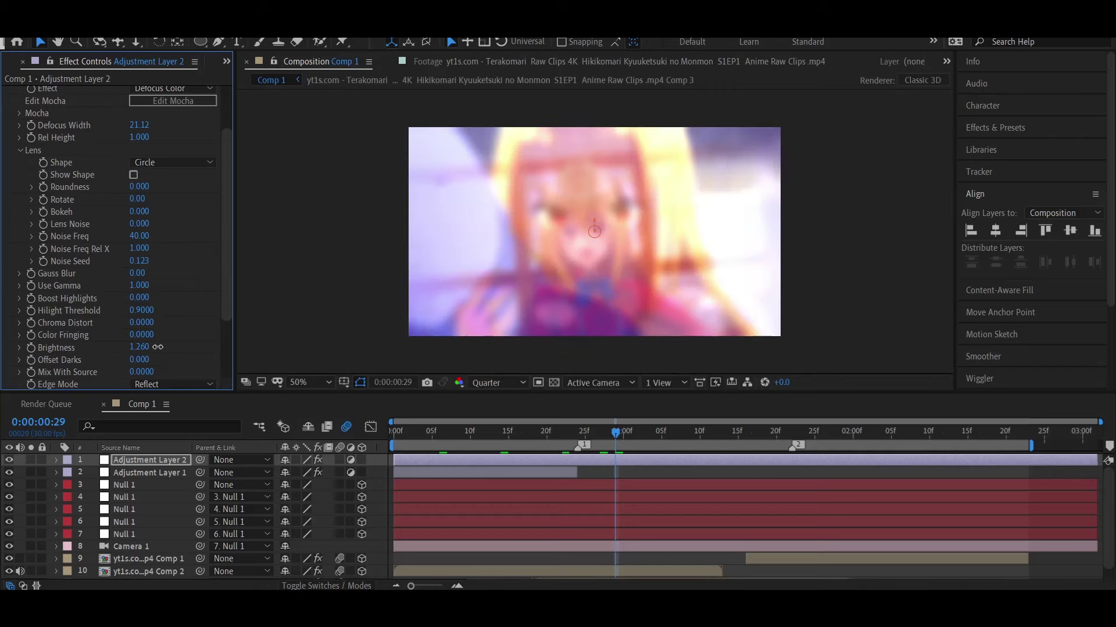
left_click(31, 348)
key("u")
left_click(771, 431)
left_click_drag(290, 485, 313, 484)
key("j")
- Keyframe Defocus Width at 21.12 and lower it at the later frame
scroll(128, 183, "up", 5)
left_click(31, 191)
key("u")
left_click(769, 432)
left_click_drag(598, 431, 691, 437)
key("j")
- Shift Adjustment Layer 2 to the comp start, retime its ending keyframes, and Easy Ease them
left_click_drag(612, 465, 424, 462)
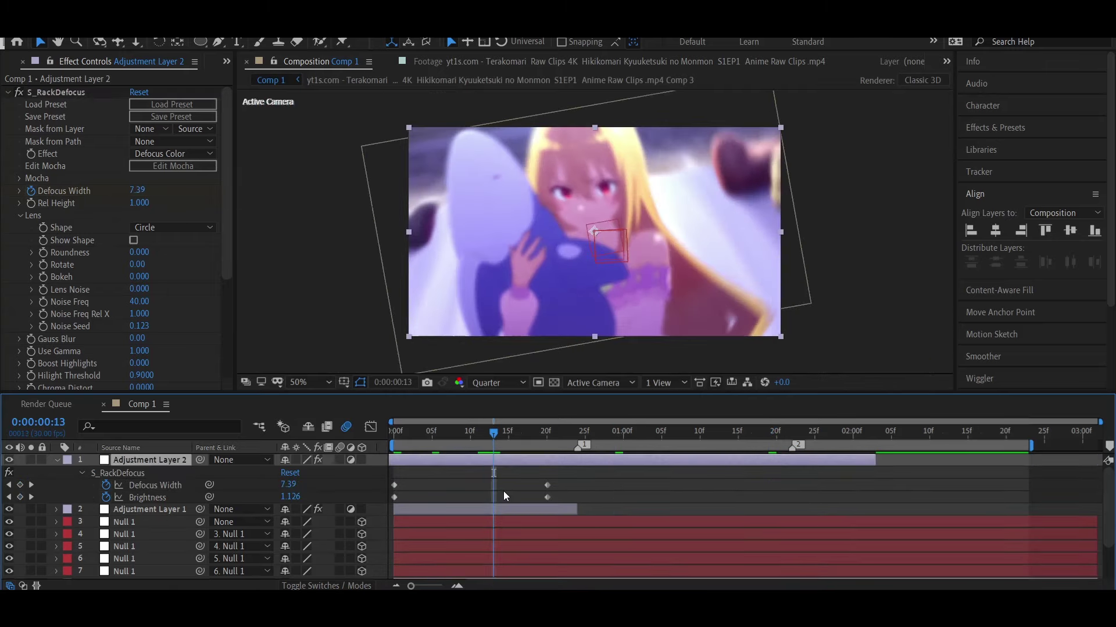
left_click_drag(546, 491, 573, 492)
right_click(172, 498)
left_click(407, 514)
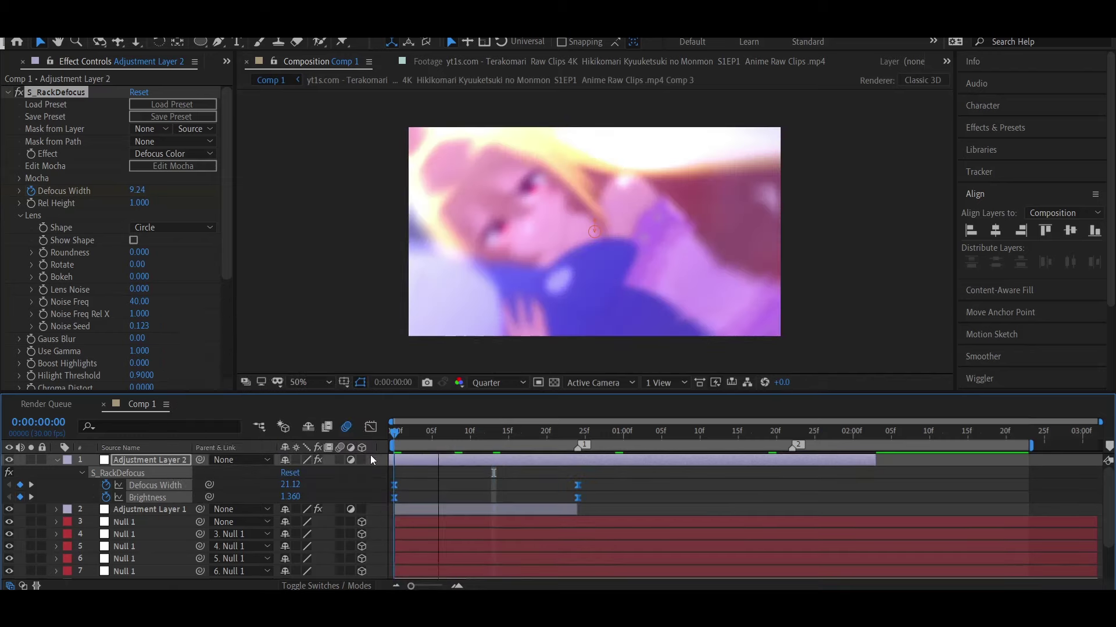
- Move Adjustment Layer 1 to the top, split Adjustment Layer 2 at frame 24, and add another adjustment layer
key("Home")
left_click_drag(147, 483, 147, 480)
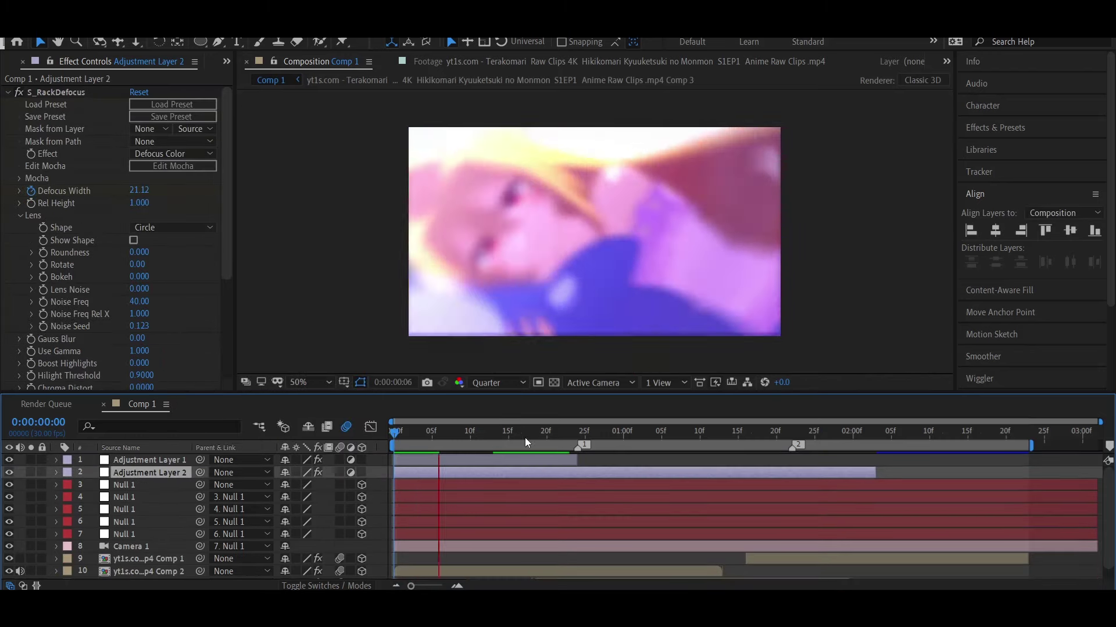
left_click_drag(525, 433, 578, 433)
key("ctrl+shift+d")
key("ctrl+alt+y")
- Apply BCC Fast Lens Blur and keyframe its Iris Scale, scrubbing through the animation
key("ctrl+space")
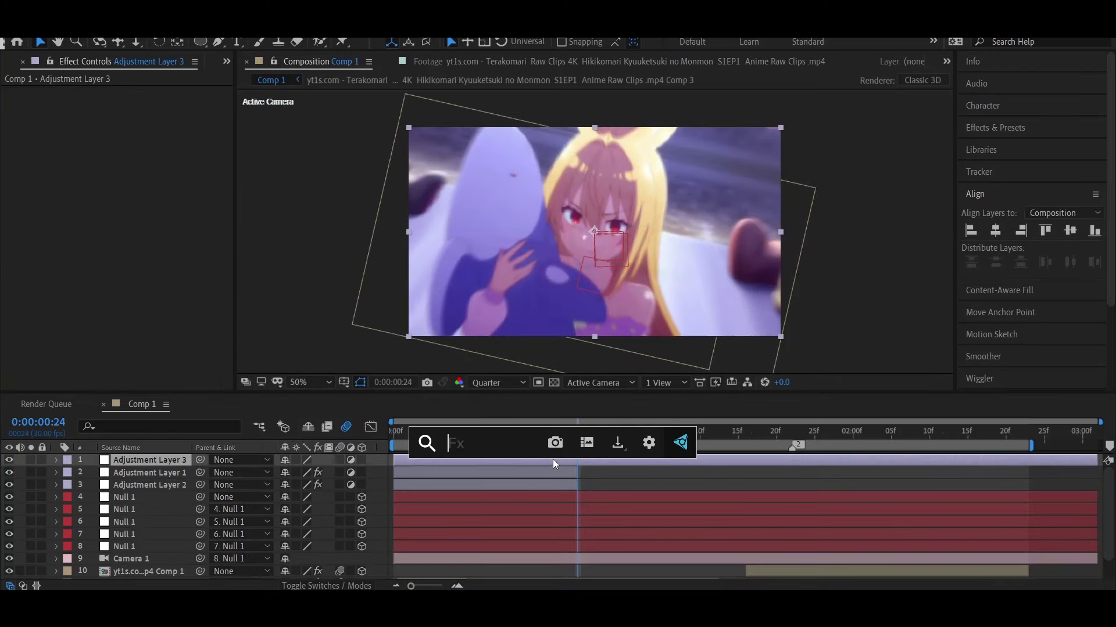
type("lens blu")
key("Return")
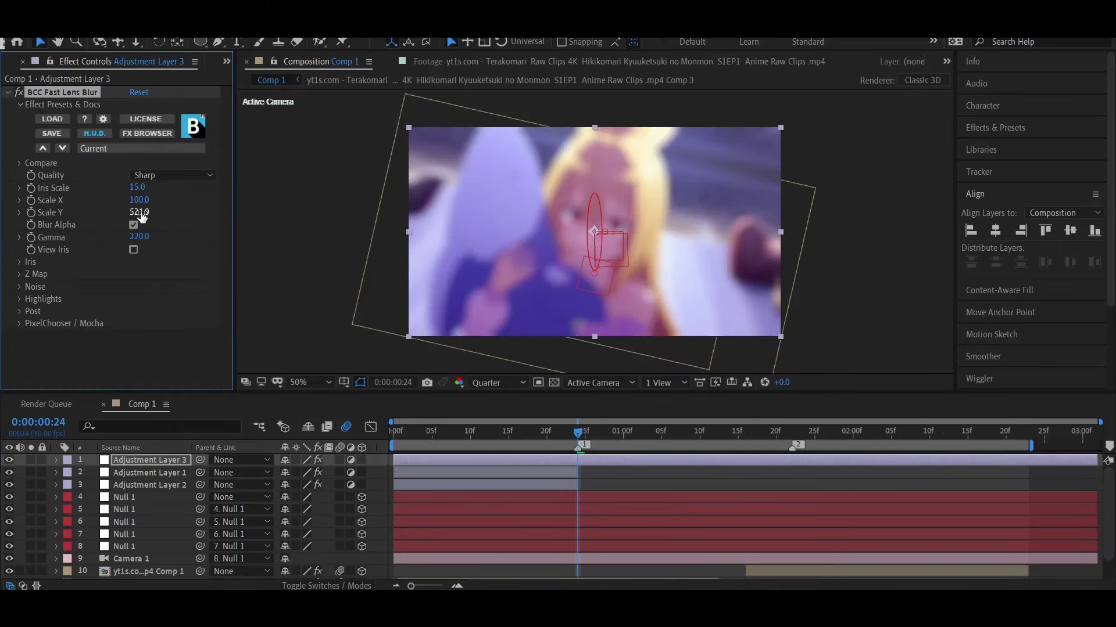
left_click_drag(141, 217, 186, 214)
left_click_drag(136, 187, 125, 187)
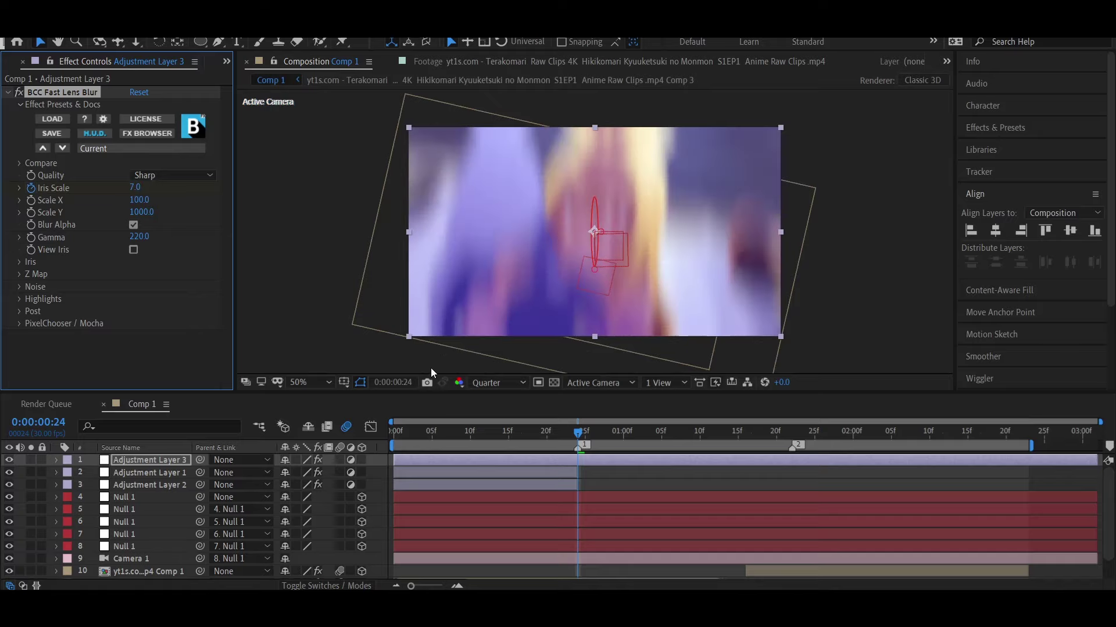
key("u")
mouse_move(577, 433)
left_mouse_down()
mouse_move(698, 434)
mouse_move(516, 433)
left_mouse_up()
- Set Scale Y to 100 and Gamma to 1000, place the duplicated blur layer later, and save
left_click(142, 213)
type("100")
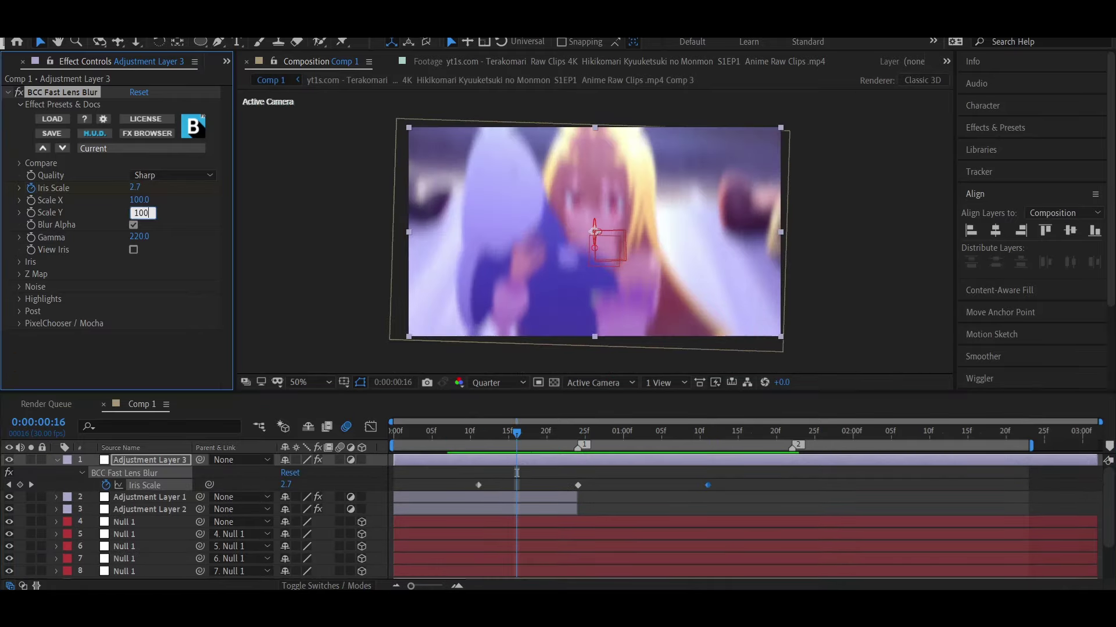
key("Tab")
type("1")
left_click(472, 434)
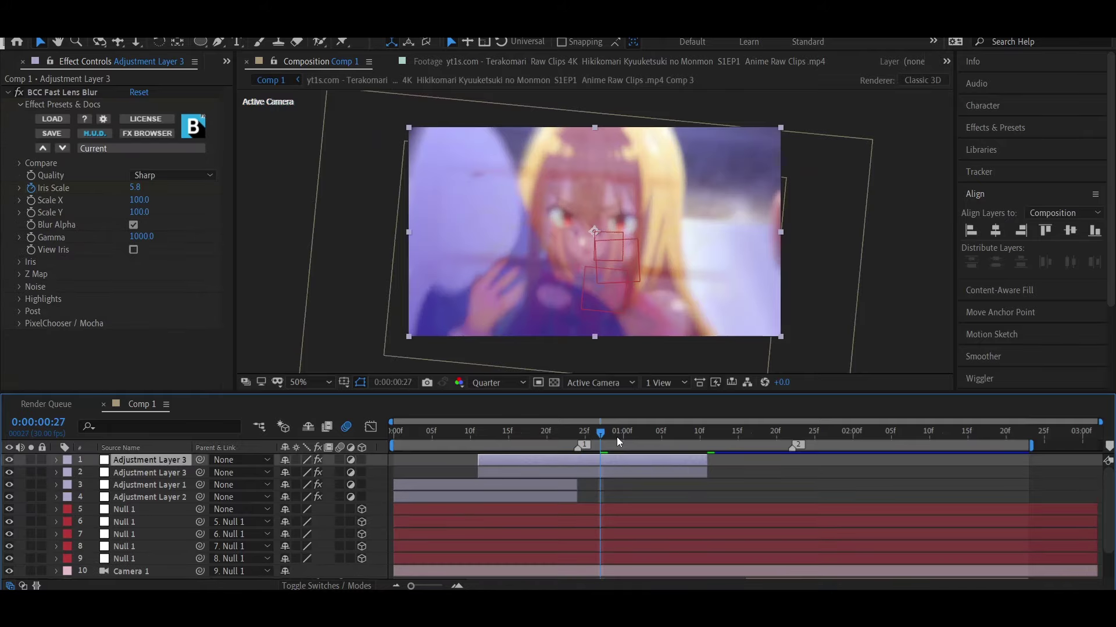
left_click_drag(654, 463, 837, 460)
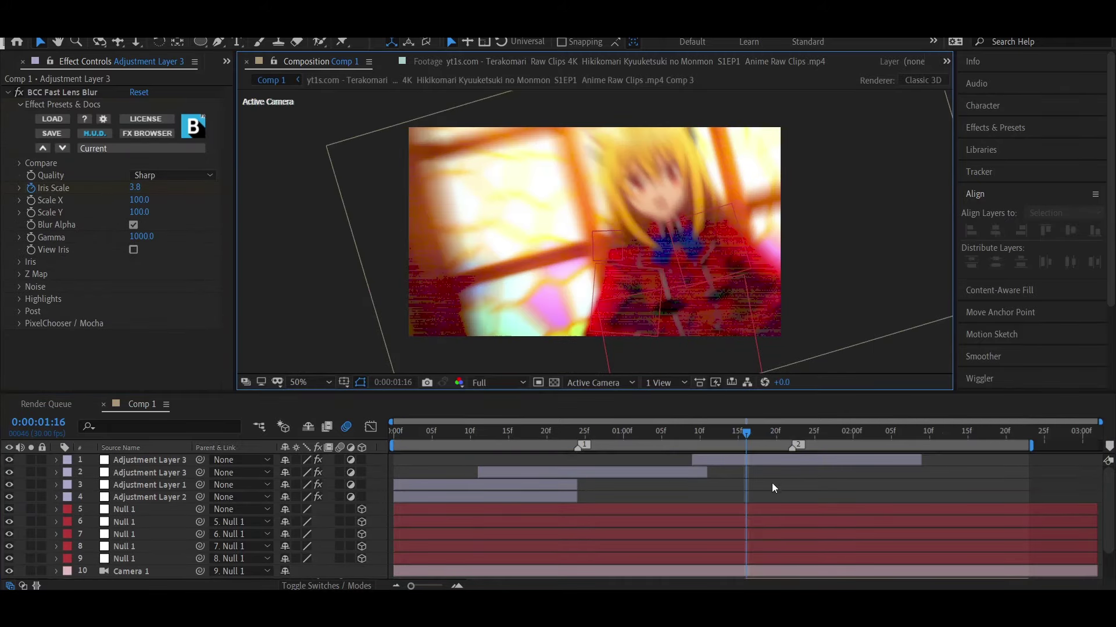
key("ctrl+s")
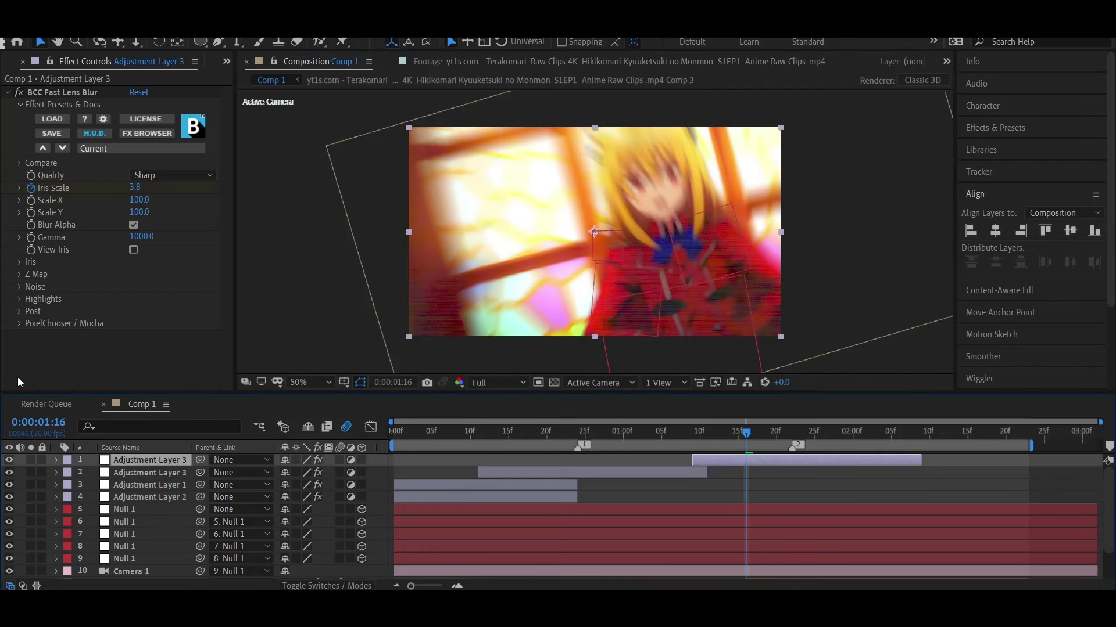
- Set the blur Quality to Sharper, preview the transitions, and add a new adjustment layer
left_click(174, 175)
left_click(173, 239)
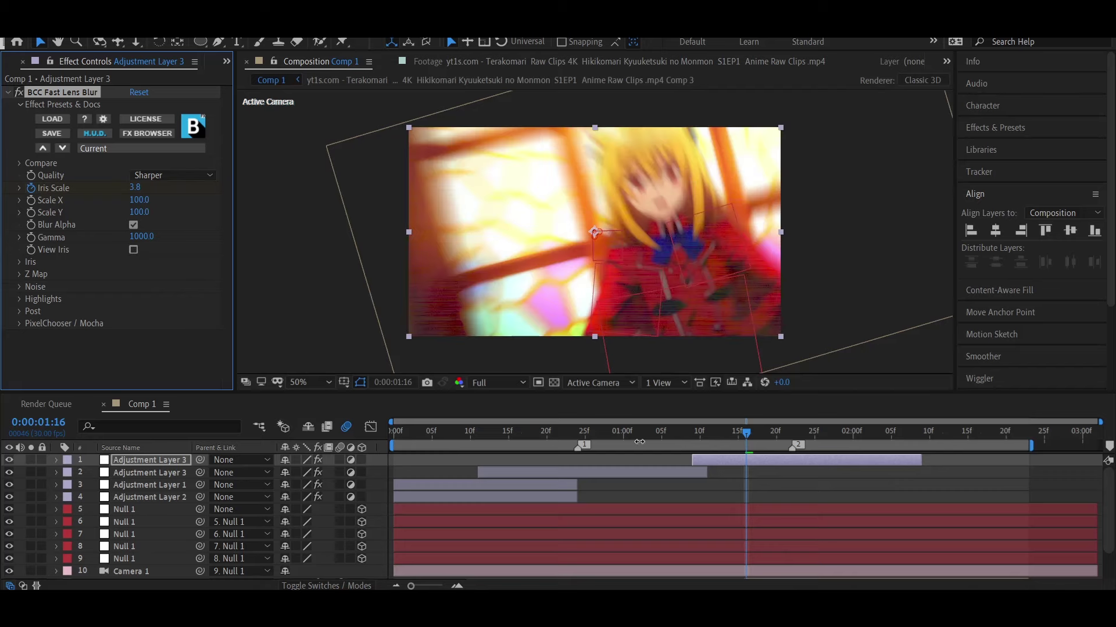
key("space")
left_click(601, 486)
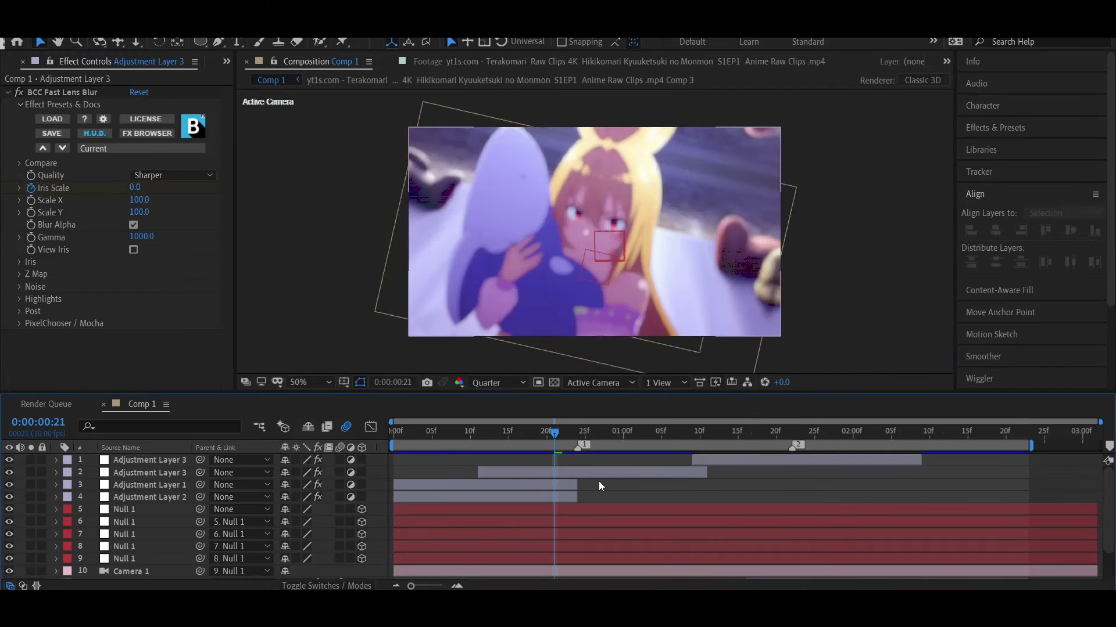
key("space")
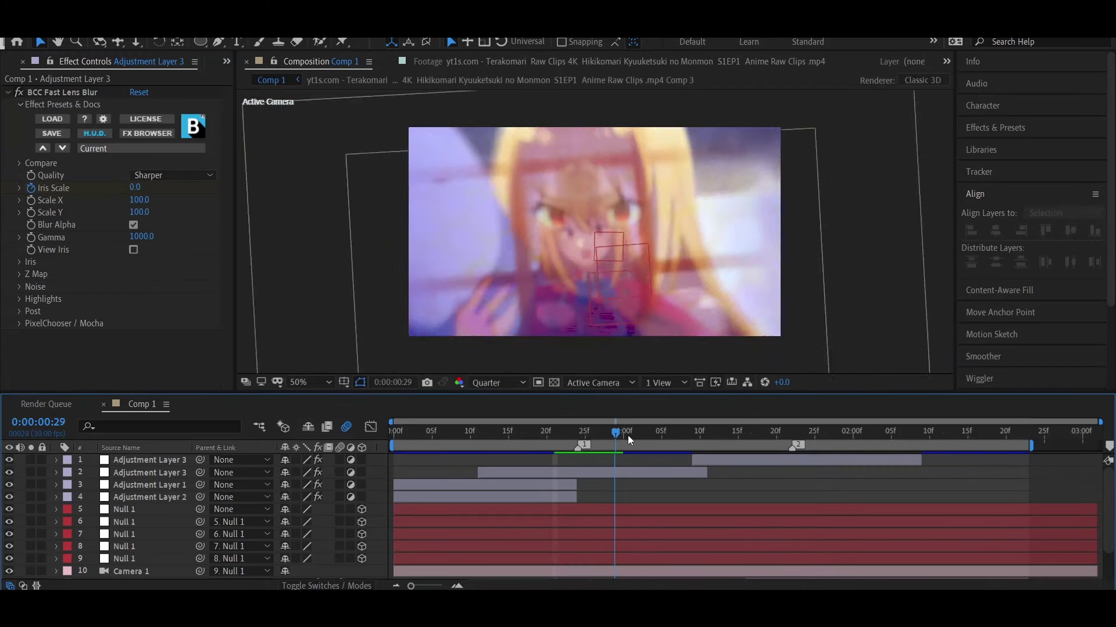
key("ctrl+alt+y")
- Apply Warp and Motion Tile to Adjustment Layer 4, turning on Motion Tile's mirrored edges
key("ctrl+space")
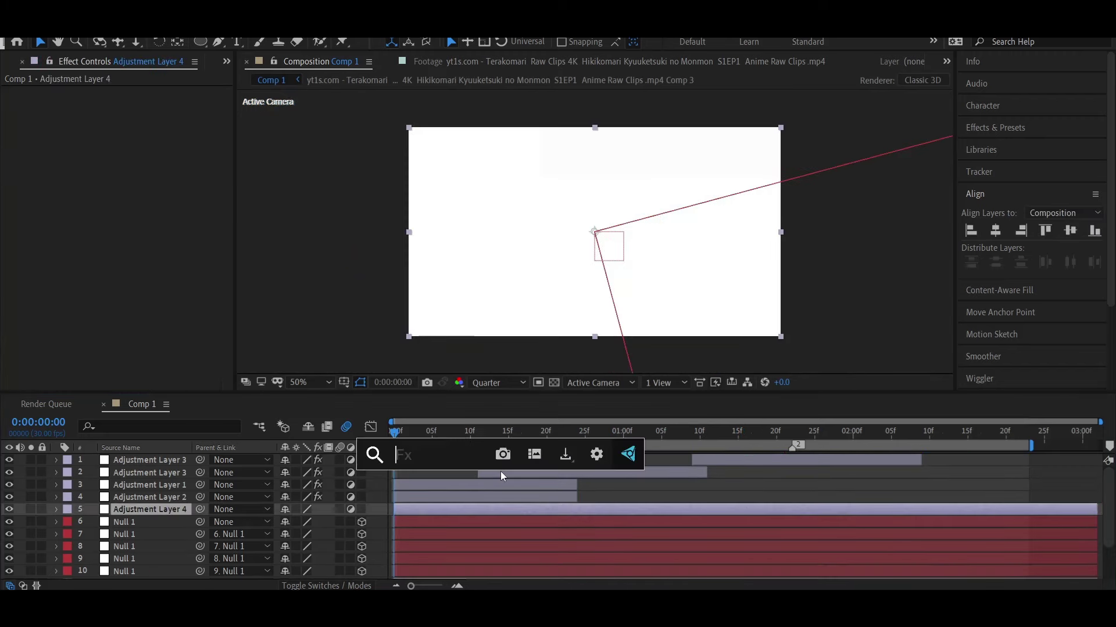
type("warp")
key("Return")
key("ctrl+space")
type("otion ti")
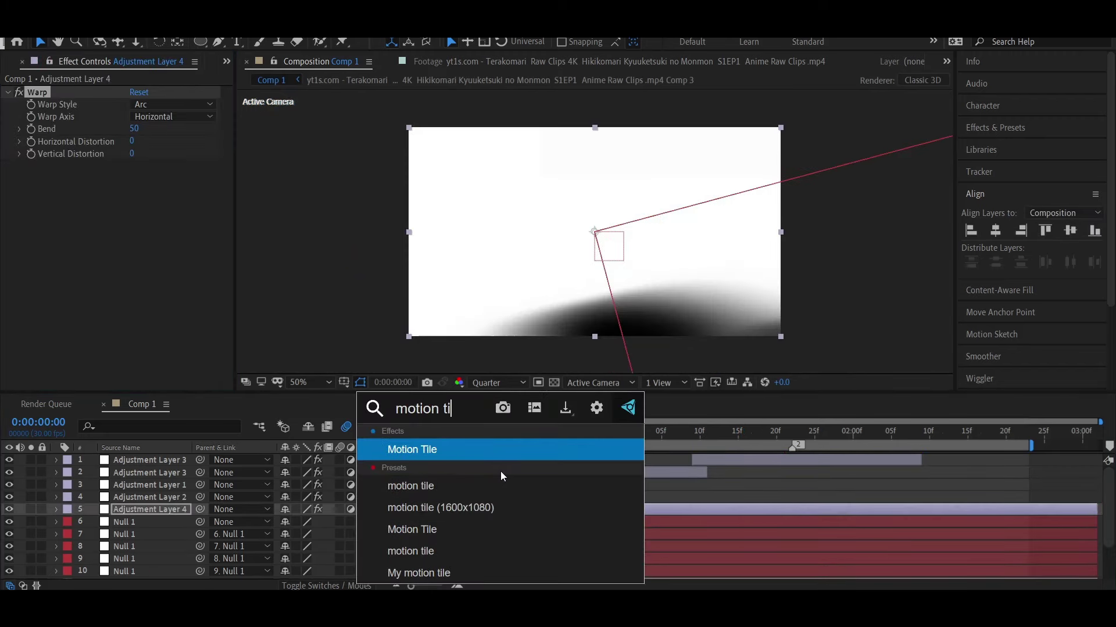
key("Return")
left_click(134, 166)
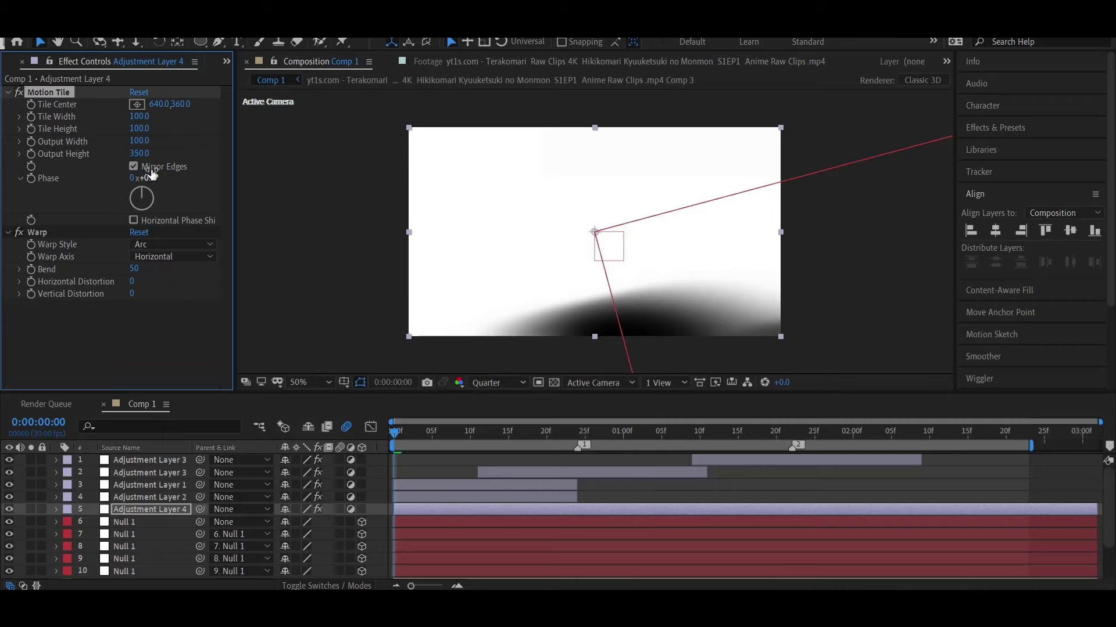
- Set the Warp style to Squeeze
left_click(172, 244)
left_click(157, 457)
left_click(9, 92)
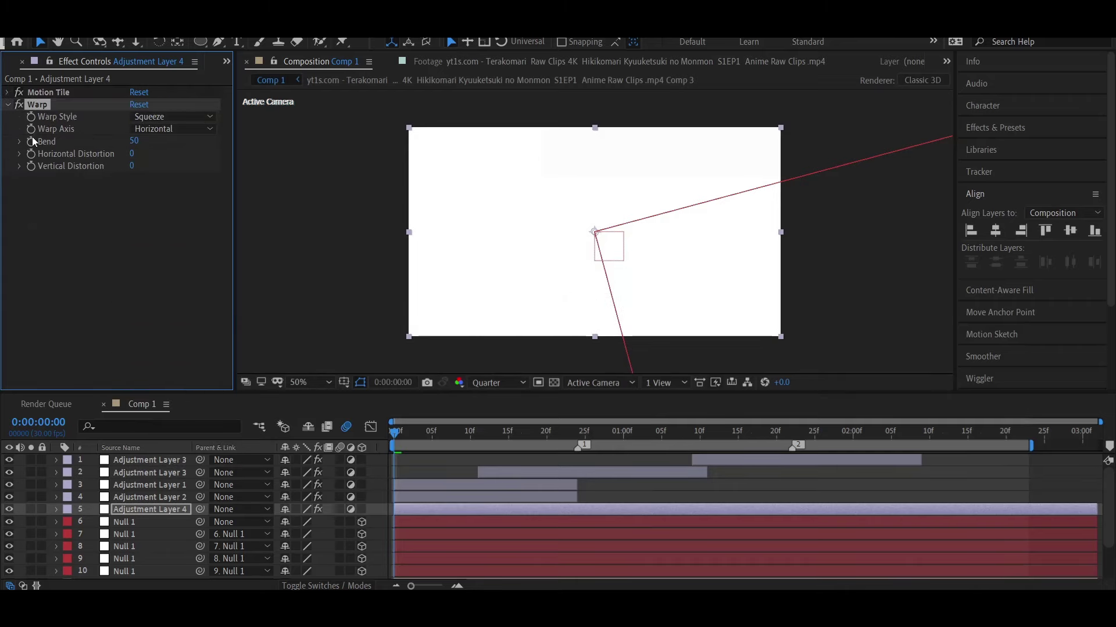
- Keyframe Bend at 0:20, then -20 at 1:14 and -50 at 2:23
left_click(31, 141)
left_click(296, 535)
left_click(548, 435)
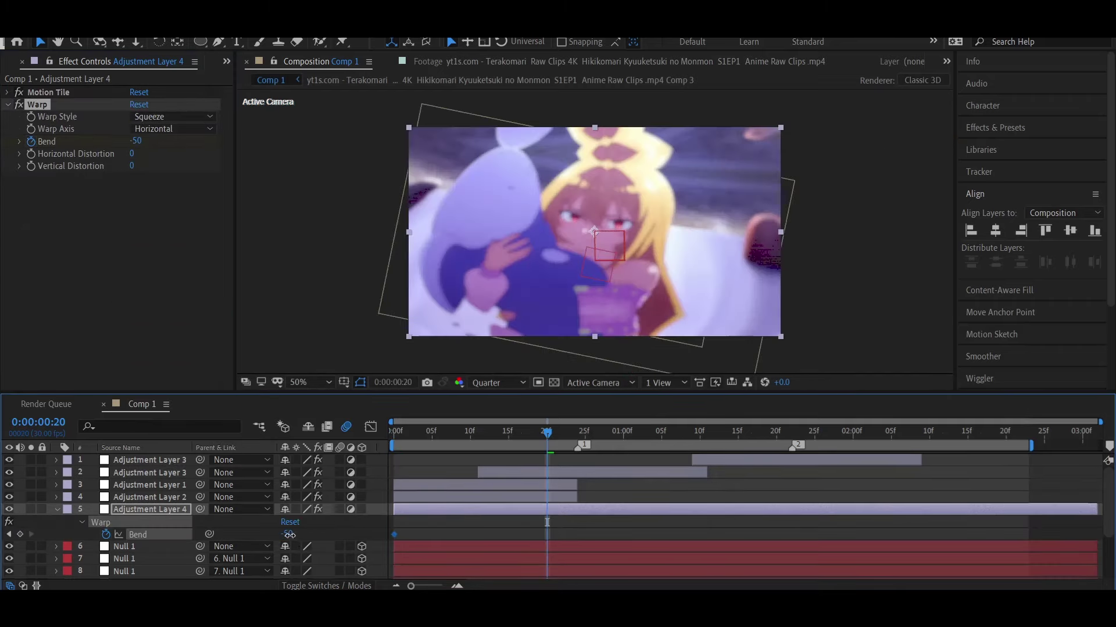
key("Return")
left_click(730, 434)
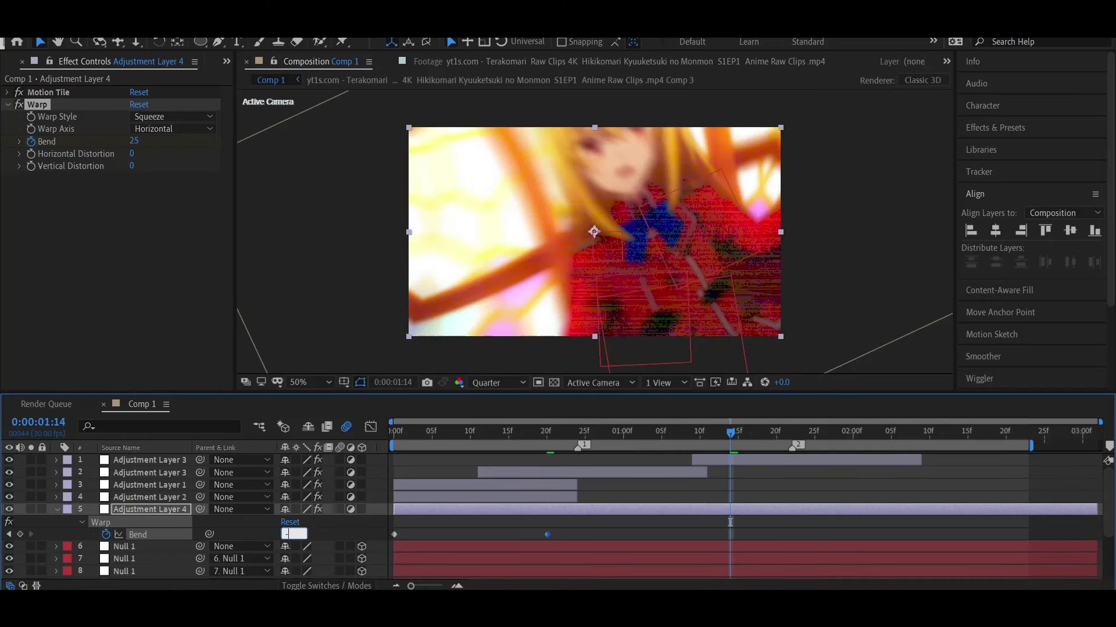
type("20")
key("Return")
left_click(876, 434)
left_click(1028, 433)
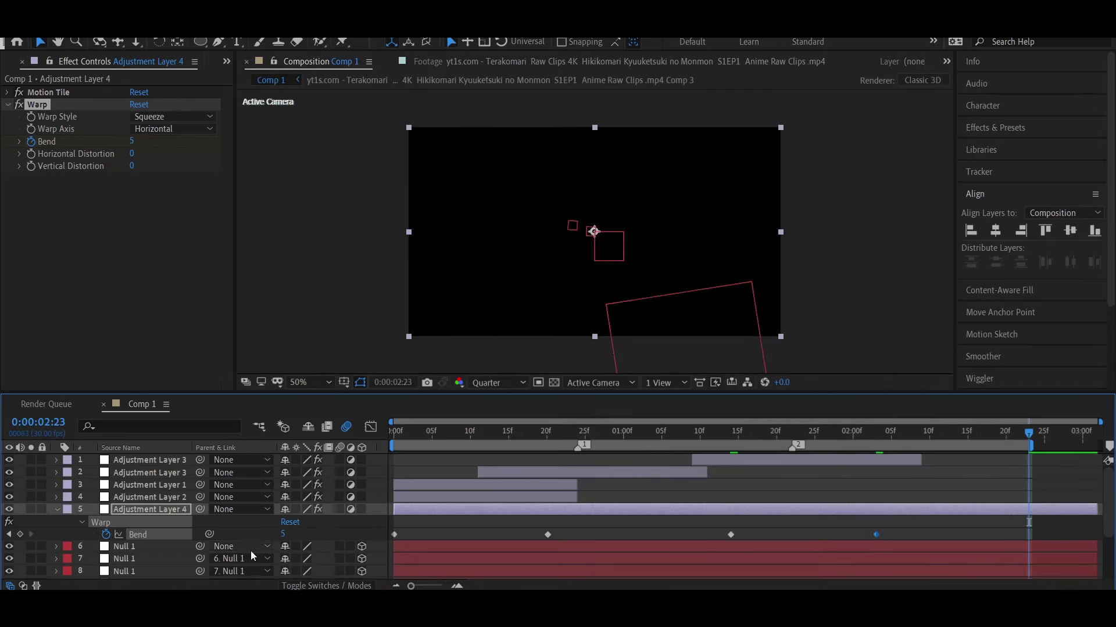
type("-50")
key("Return")
- Preview the warp, then select Adjustment Layer 3 and reset its lens blur settings
key("space")
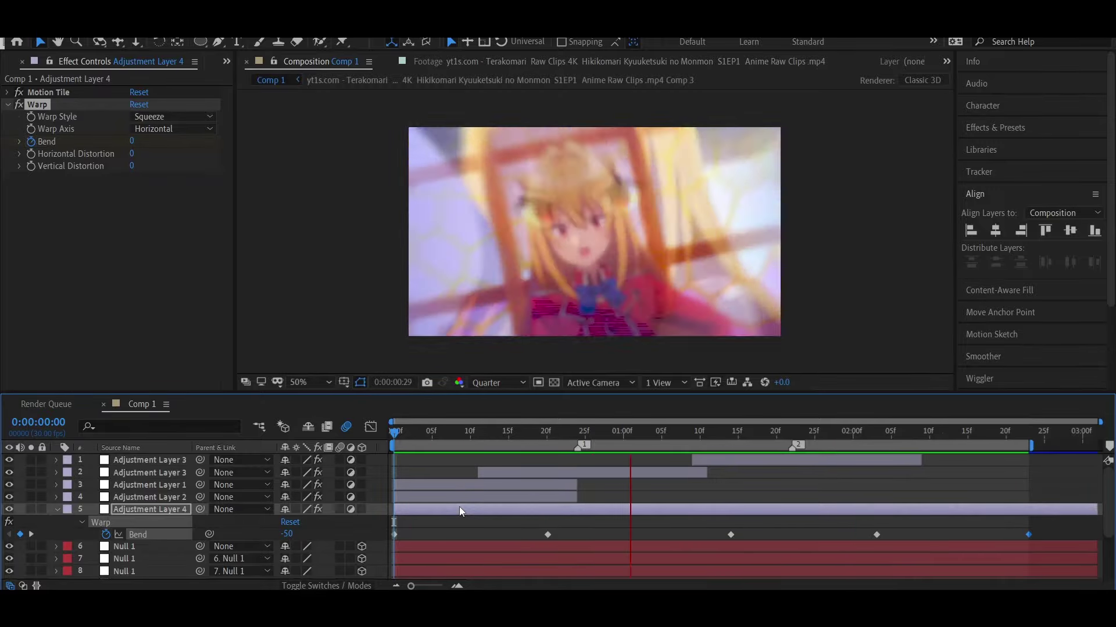
key("space")
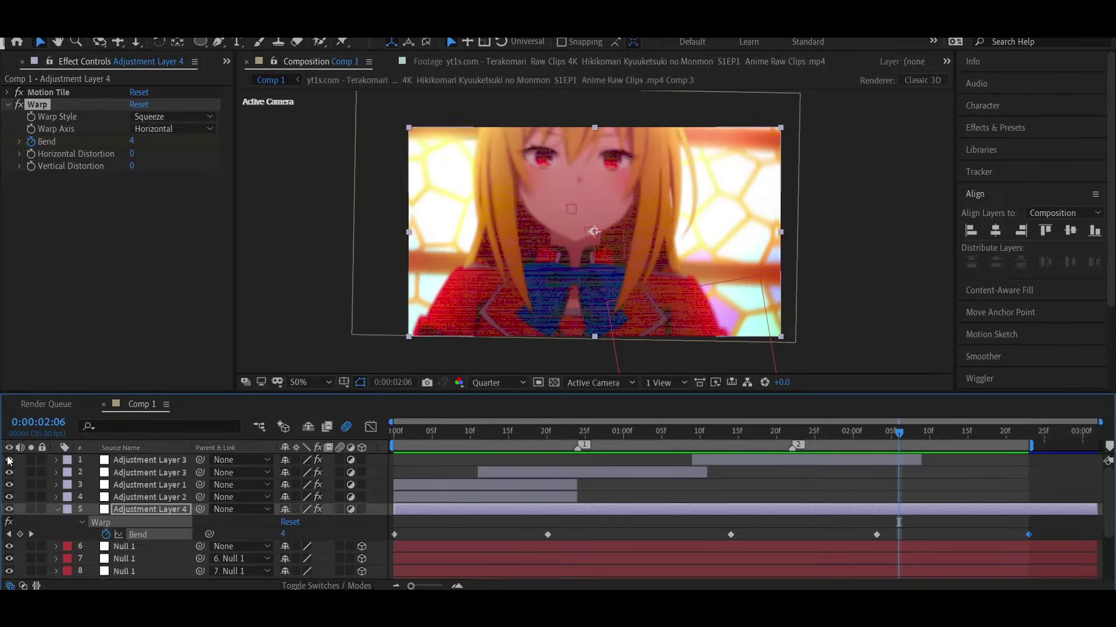
key("u")
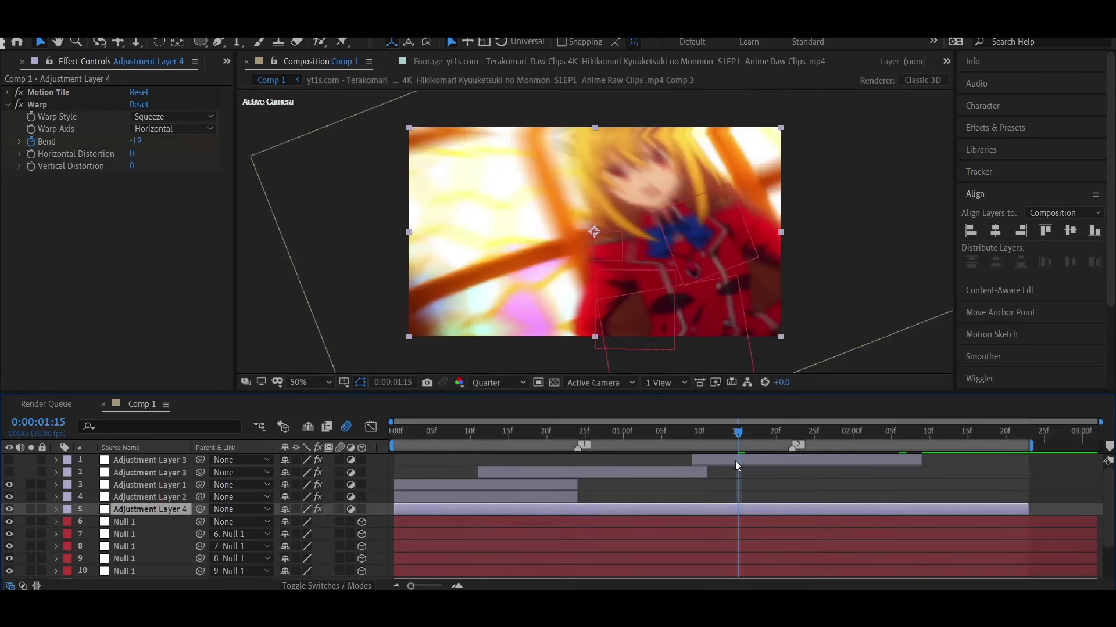
left_click(734, 461)
left_click(137, 95)
- Check the Iris Scale keyframes and try raising the lens blur Gamma, then revert it
key("u")
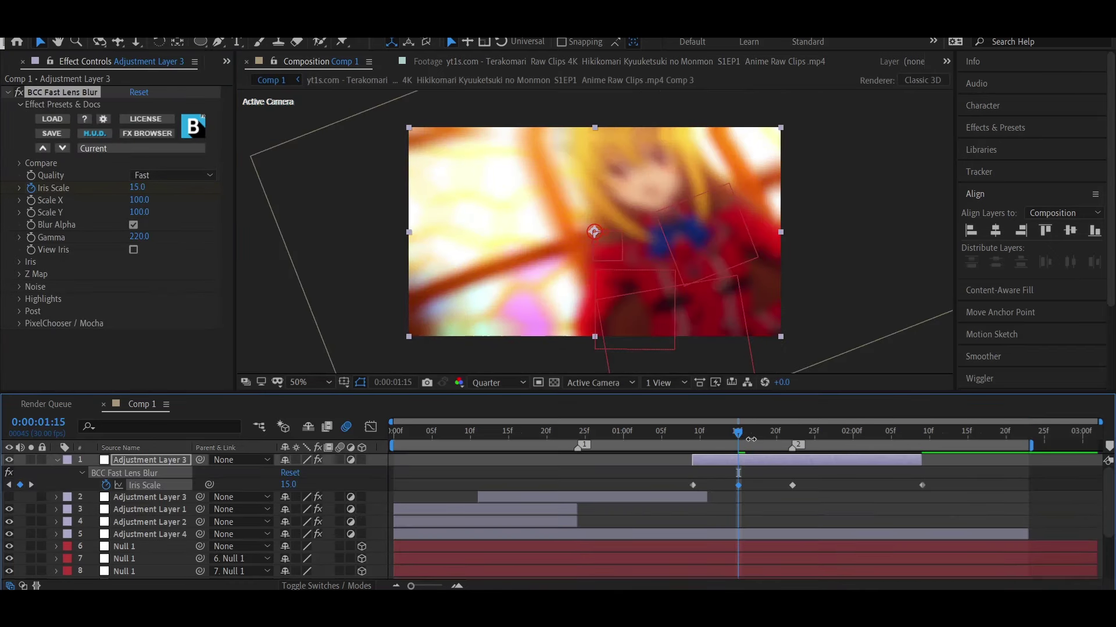
mouse_move(764, 436)
left_mouse_down()
mouse_move(782, 435)
mouse_move(753, 436)
left_mouse_up()
left_click_drag(140, 236, 547, 241)
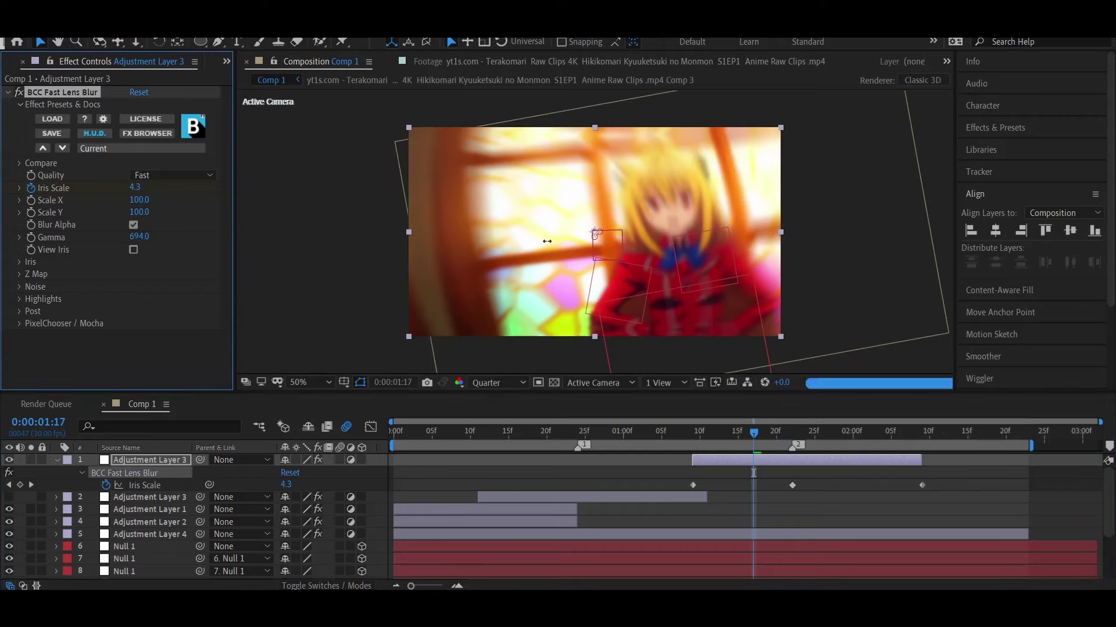
key("ctrl+z")
left_click(694, 436)
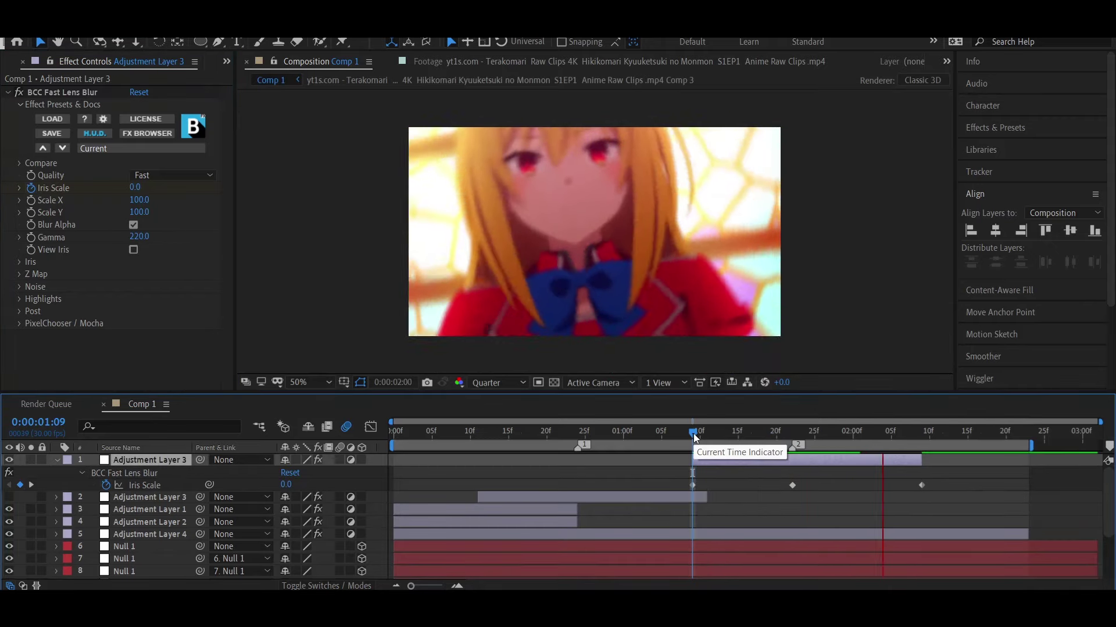
key("u")
mouse_move(695, 438)
left_mouse_down()
mouse_move(796, 439)
mouse_move(562, 433)
left_mouse_up()
- Review the other lens-blurred layer's Iris Scale keyframes, preview, and select all layers
key("u")
left_click(150, 497)
left_click(62, 92)
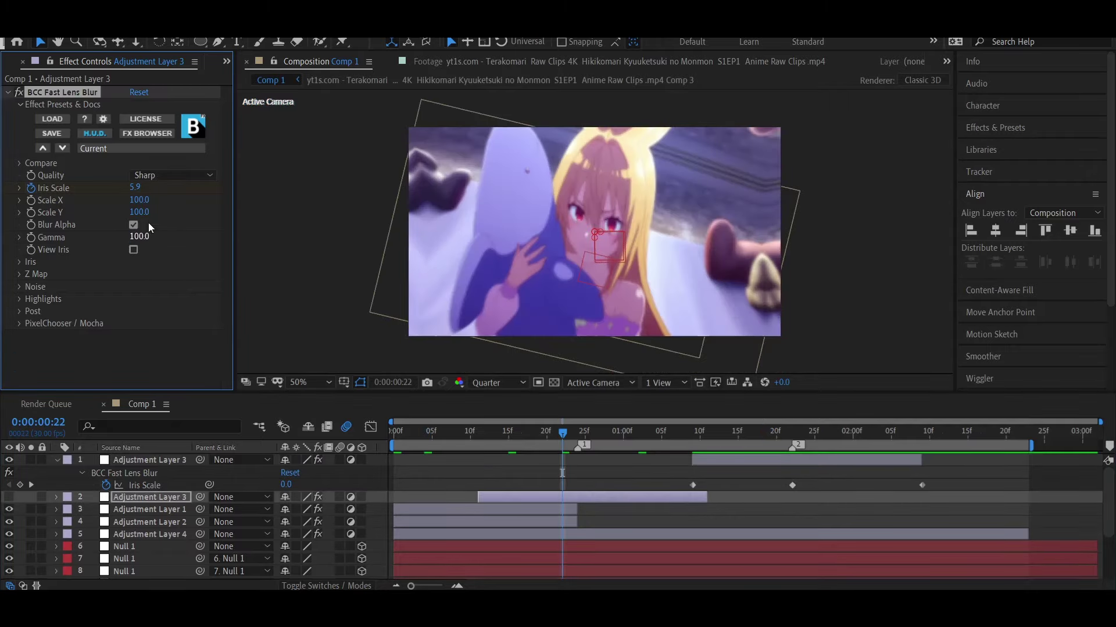
left_click(562, 458)
key("u")
key("space")
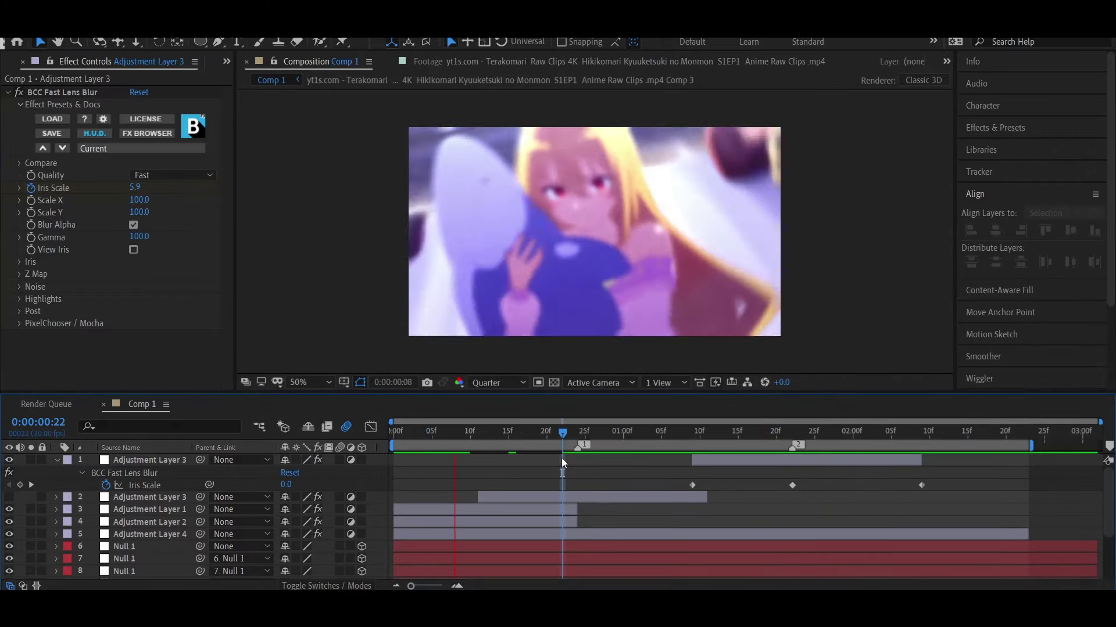
key("ctrl+a")
scroll(625, 496, "down", 2)
- Create a new solid layer coloured white (#FFFFFF)
left_click(699, 573)
key("ctrl+y")
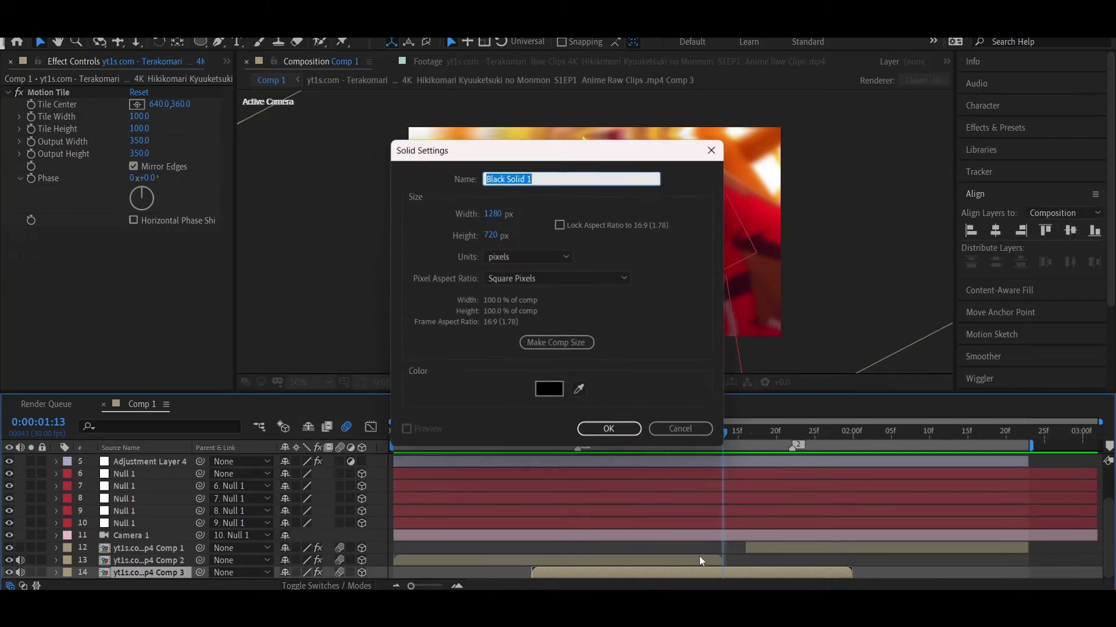
left_click(545, 385)
type("ffffff")
left_click(581, 372)
left_click(592, 425)
- Shift White Solid 1 to start around 1:12 and preview the white flash
left_click_drag(742, 561, 765, 562)
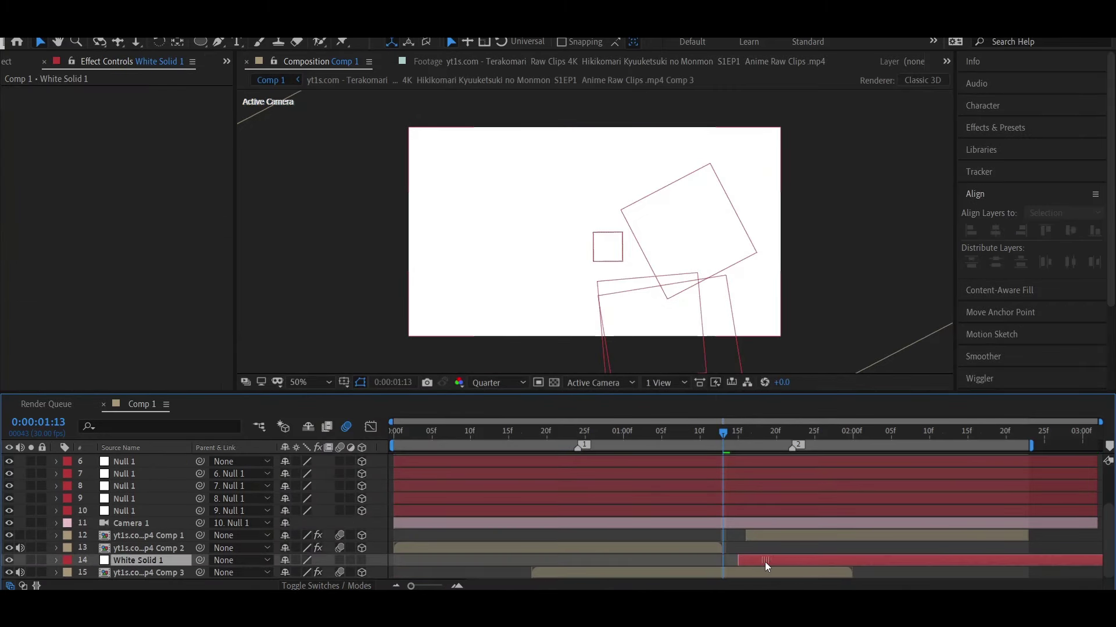
left_click(746, 433)
left_click(748, 536)
key("u")
scroll(843, 558, "down", 2)
left_click(790, 560)
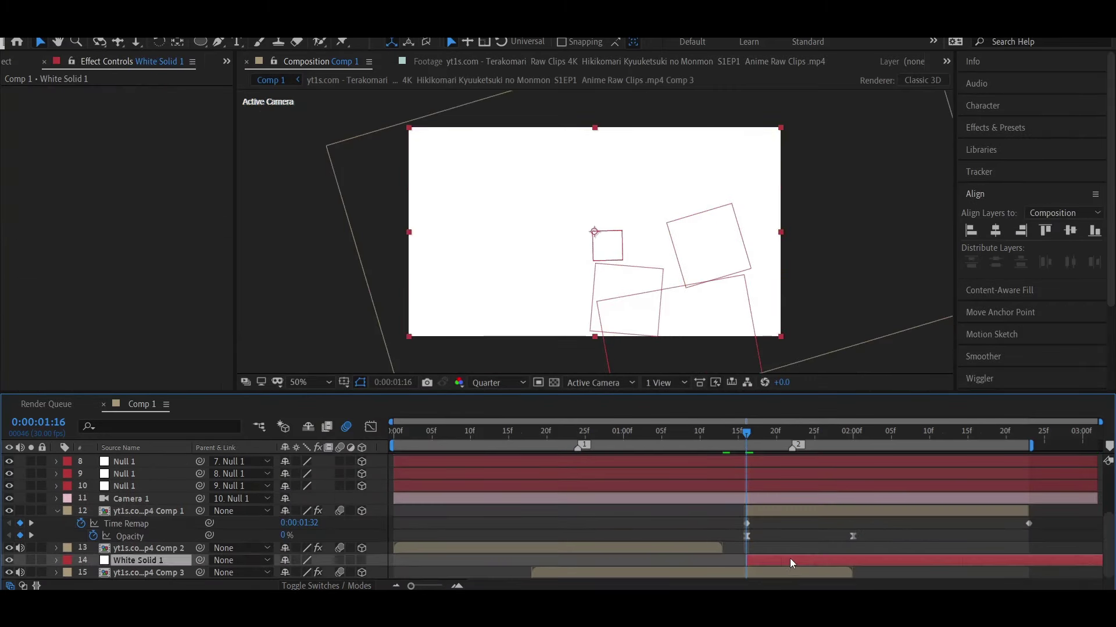
left_click_drag(810, 561, 780, 561)
key("space")
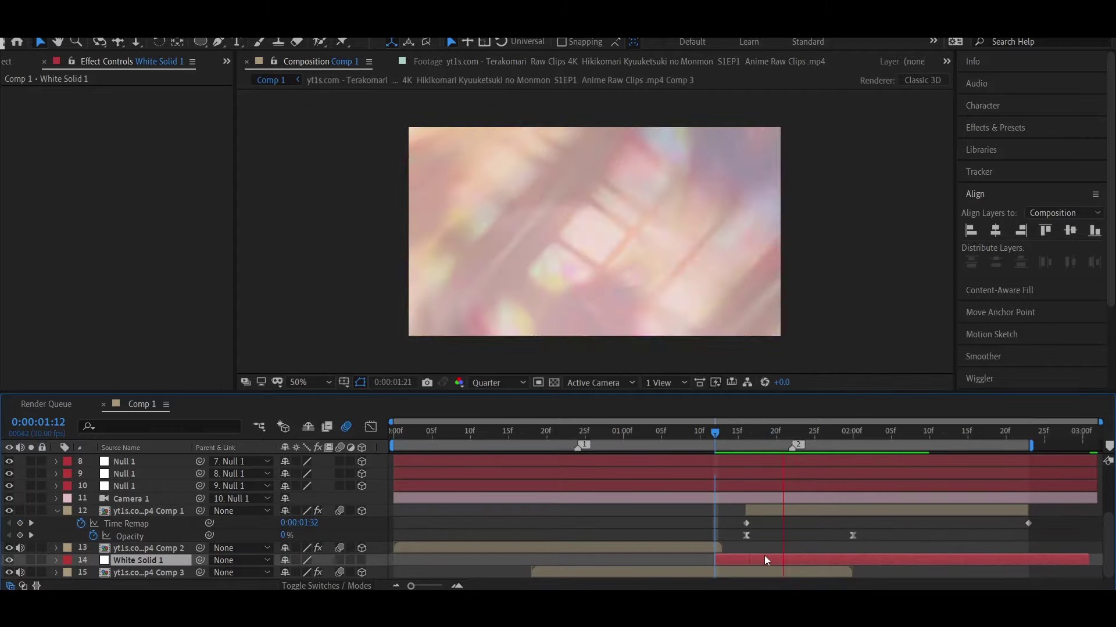
key("ctrl+a")
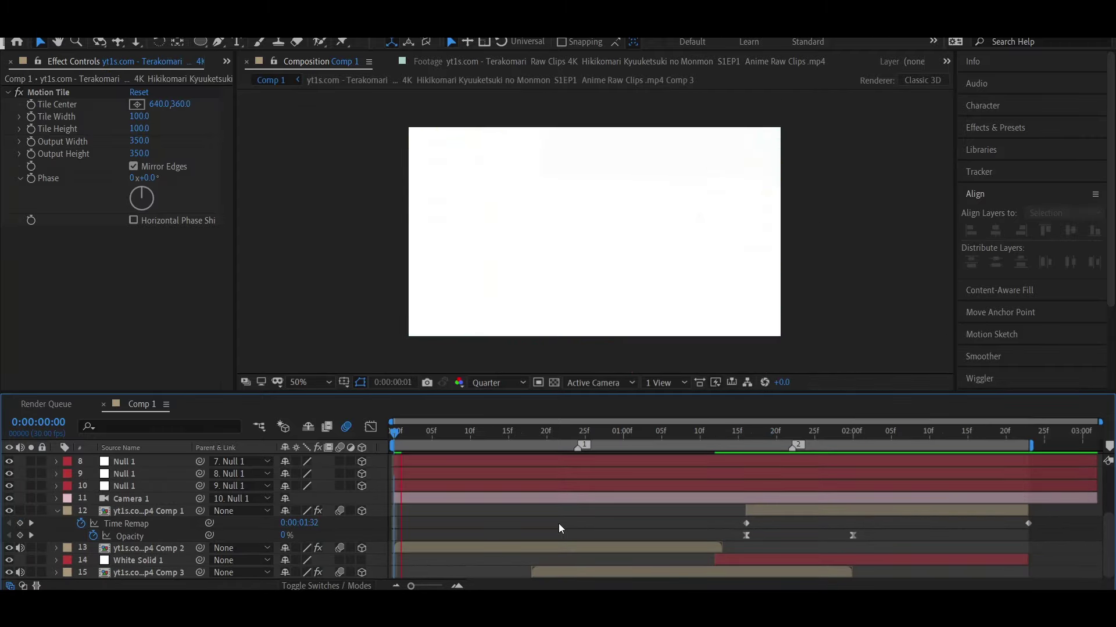
scroll(442, 517, "up", 4)
key("ctrl+shift+a")
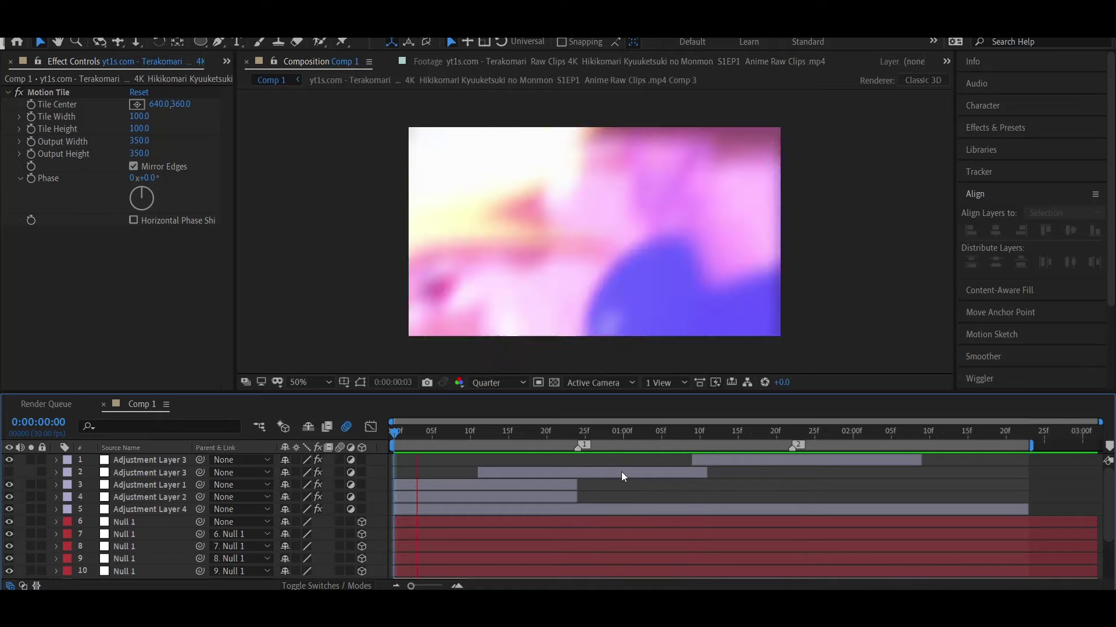
- Add an adjustment layer at 0:18 and apply Lens Flare to it
left_click(533, 434)
key("ctrl+alt+y")
key("ctrl+space")
type("lens flare")
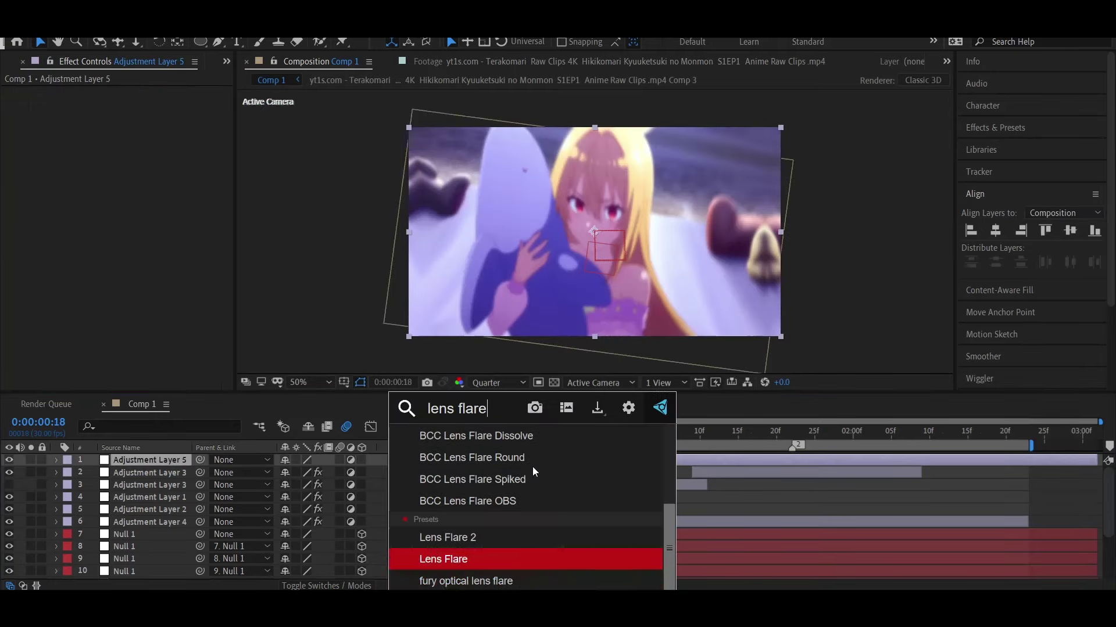
key("Return")
- Keyframe the flare's Opacity and paste those keyframes near 1:05, one frame later
key("t")
key("Page_Up")
key("Page_Up")
key("Page_Up")
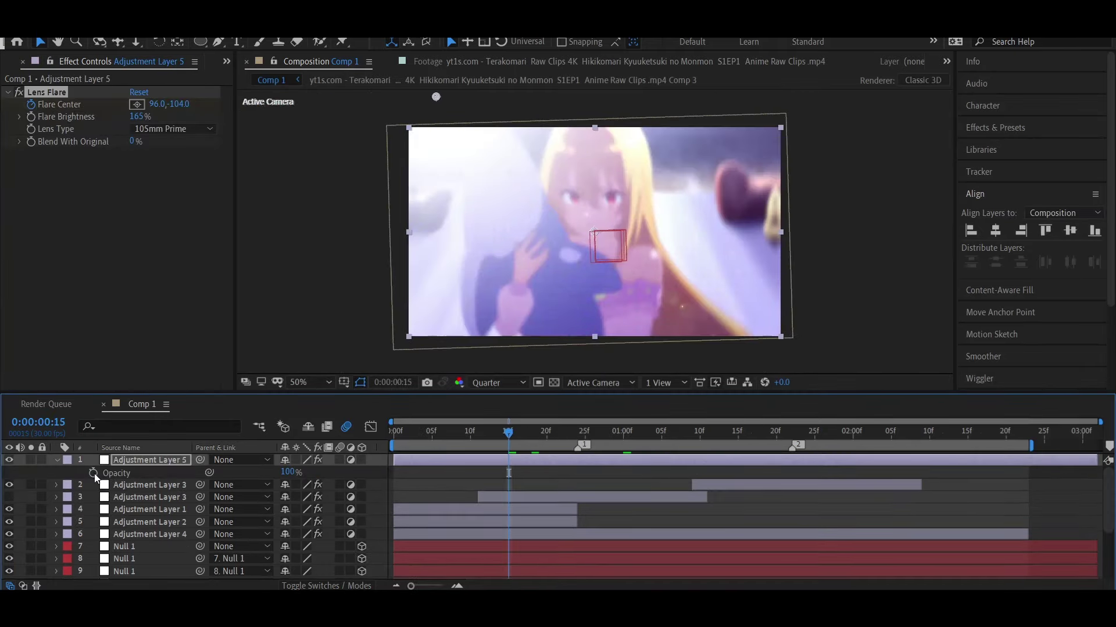
key("u")
key("ctrl+c")
key("ctrl+v")
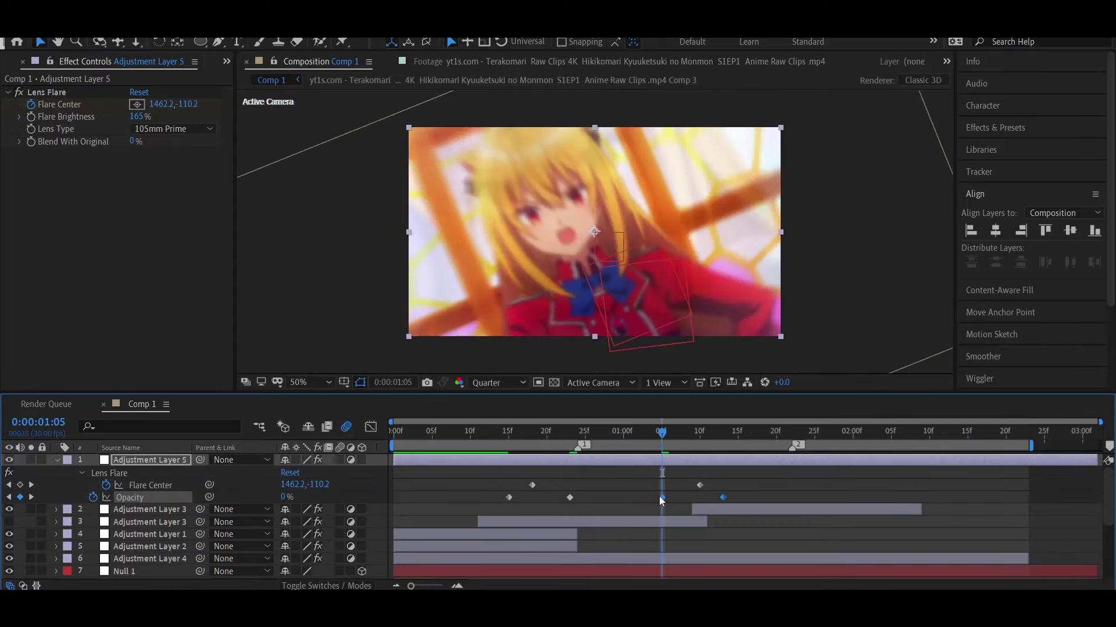
right_click(662, 498)
mouse_move(825, 490)
key("Escape")
left_click_drag(662, 497, 670, 497)
key("space")
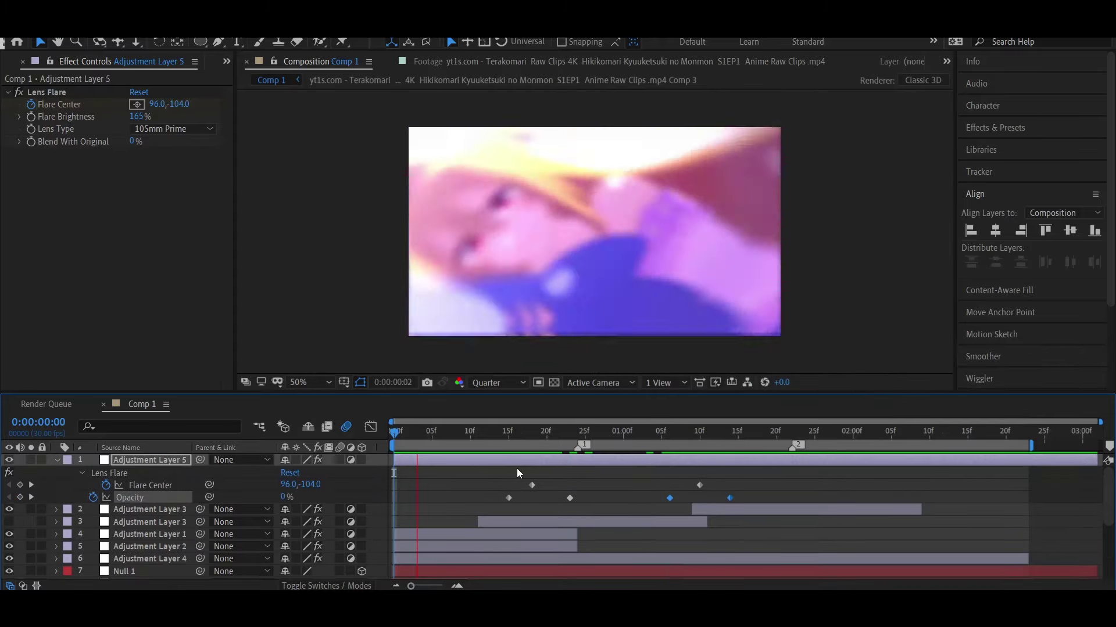
- Shift the flare layer about 6 frames later and trim it to 0:17–1:20
left_click_drag(494, 492, 589, 501)
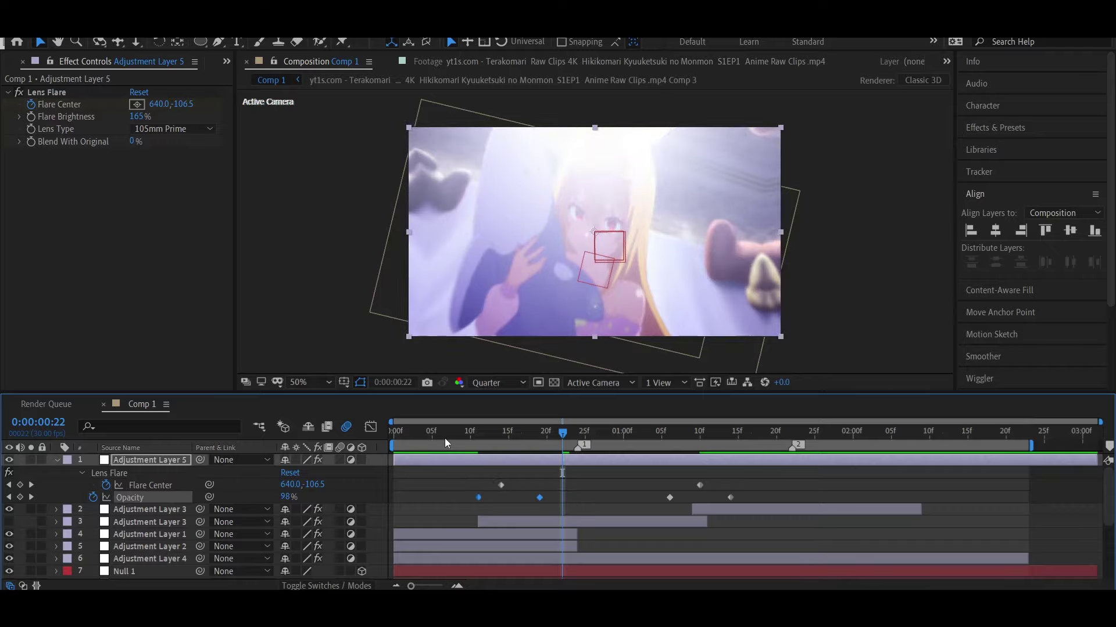
left_click_drag(578, 460, 623, 462)
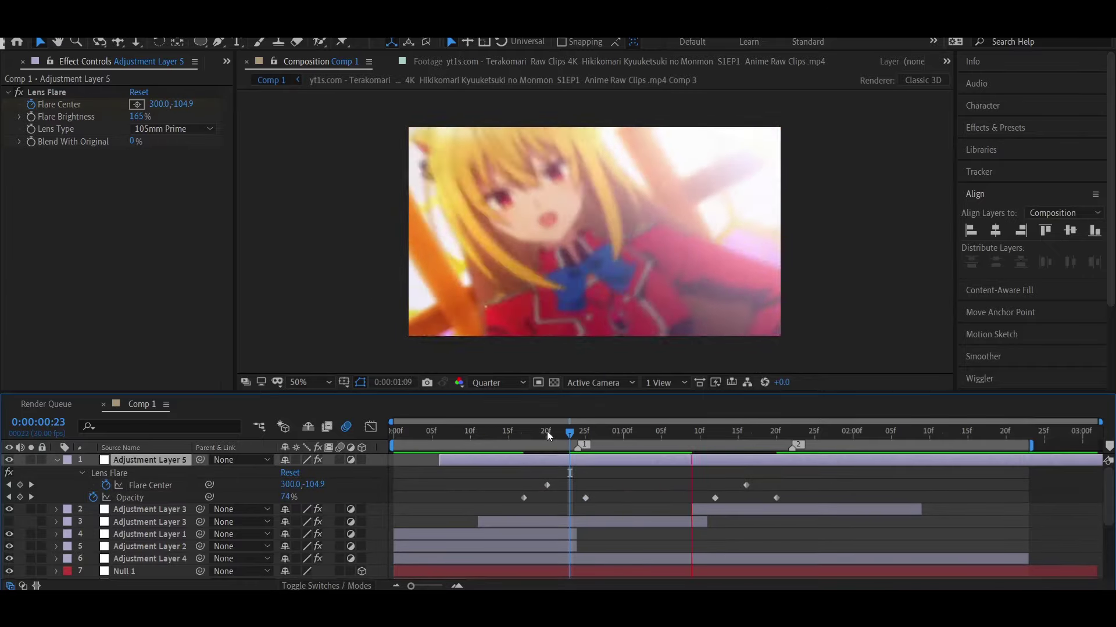
left_click(517, 431)
key("alt+bracketleft")
key("space")
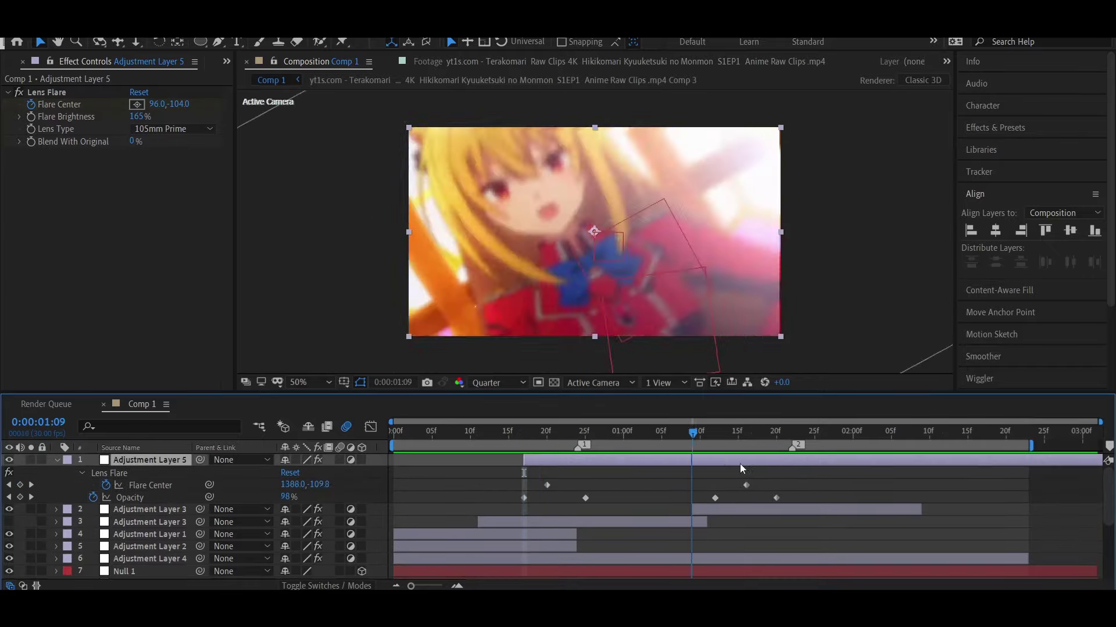
key("alt+bracketright")
scroll(674, 477, "down", 5)
scroll(689, 490, "up", 5)
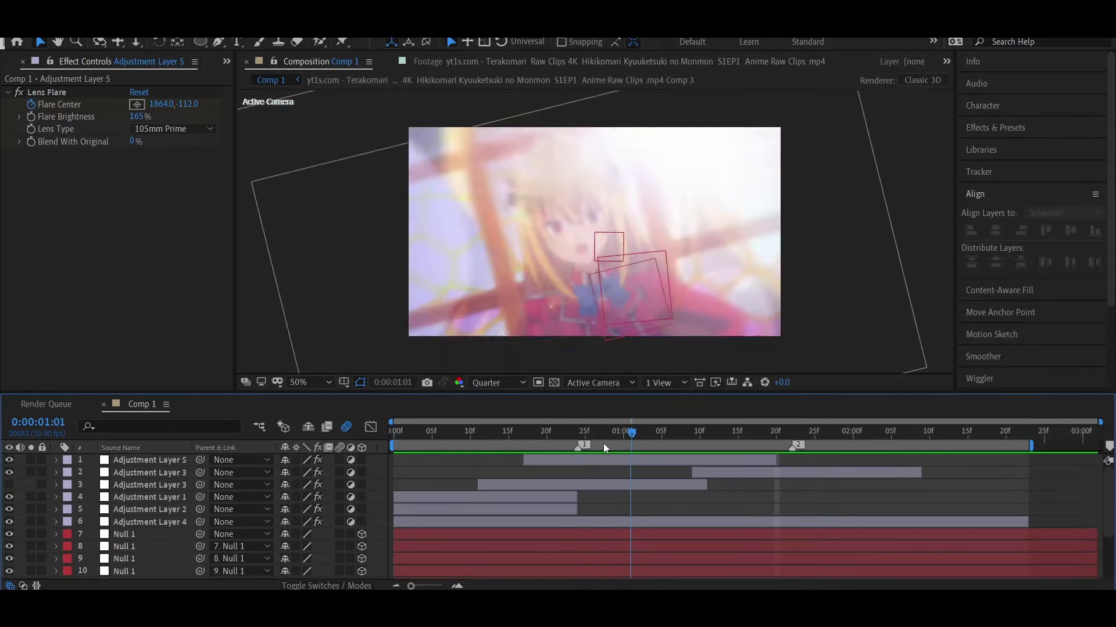
key("space")
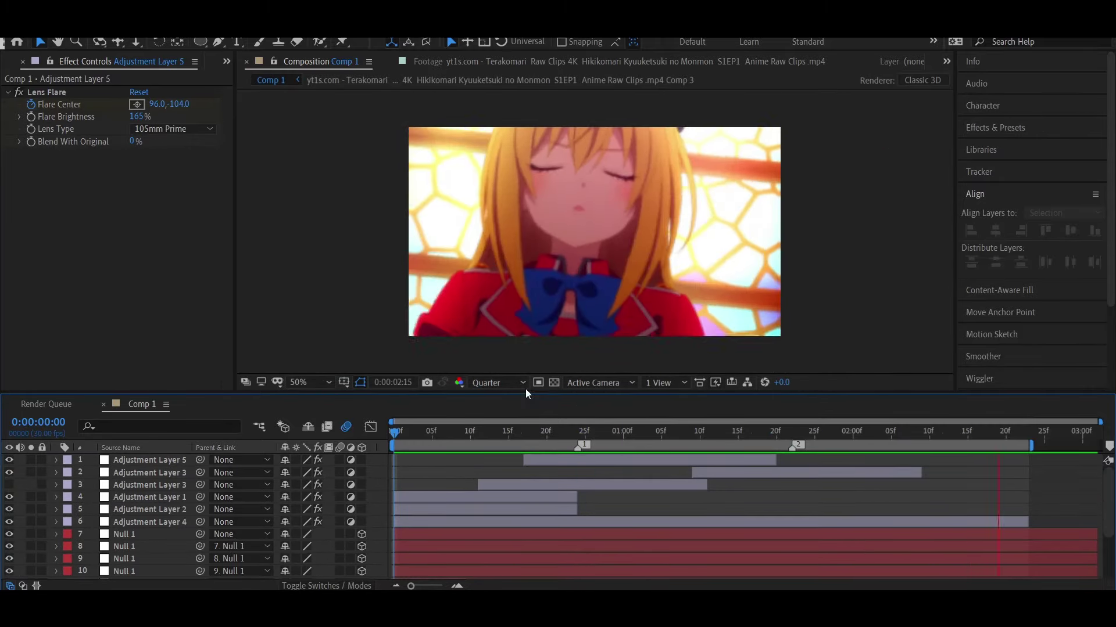
- Switch the Composition panel preview resolution from Quarter to Half
left_click(522, 382)
left_click(494, 402)
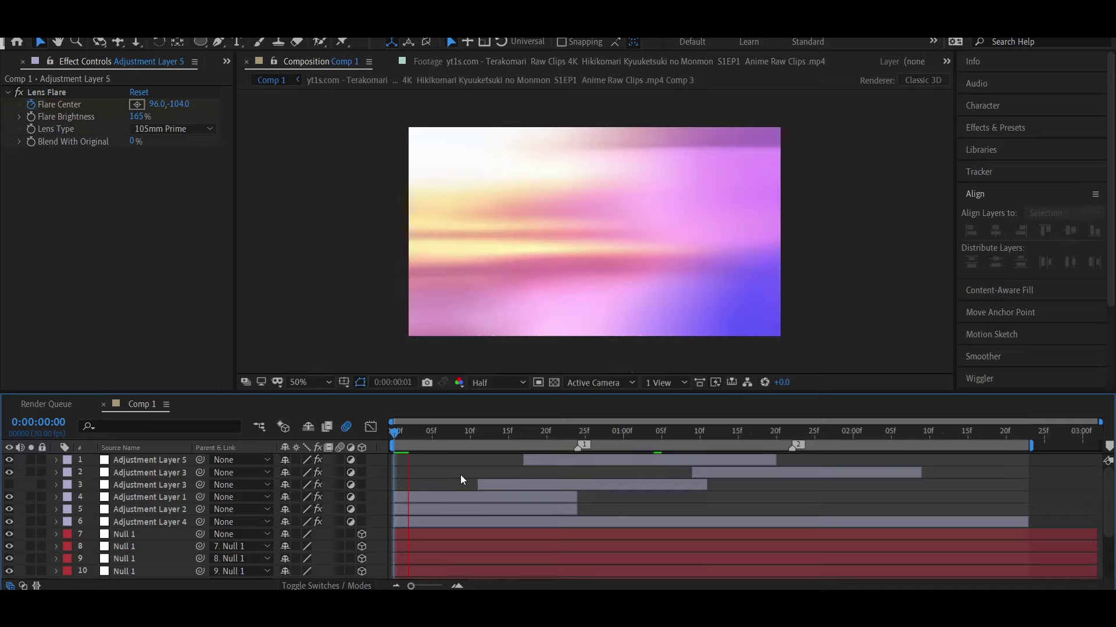